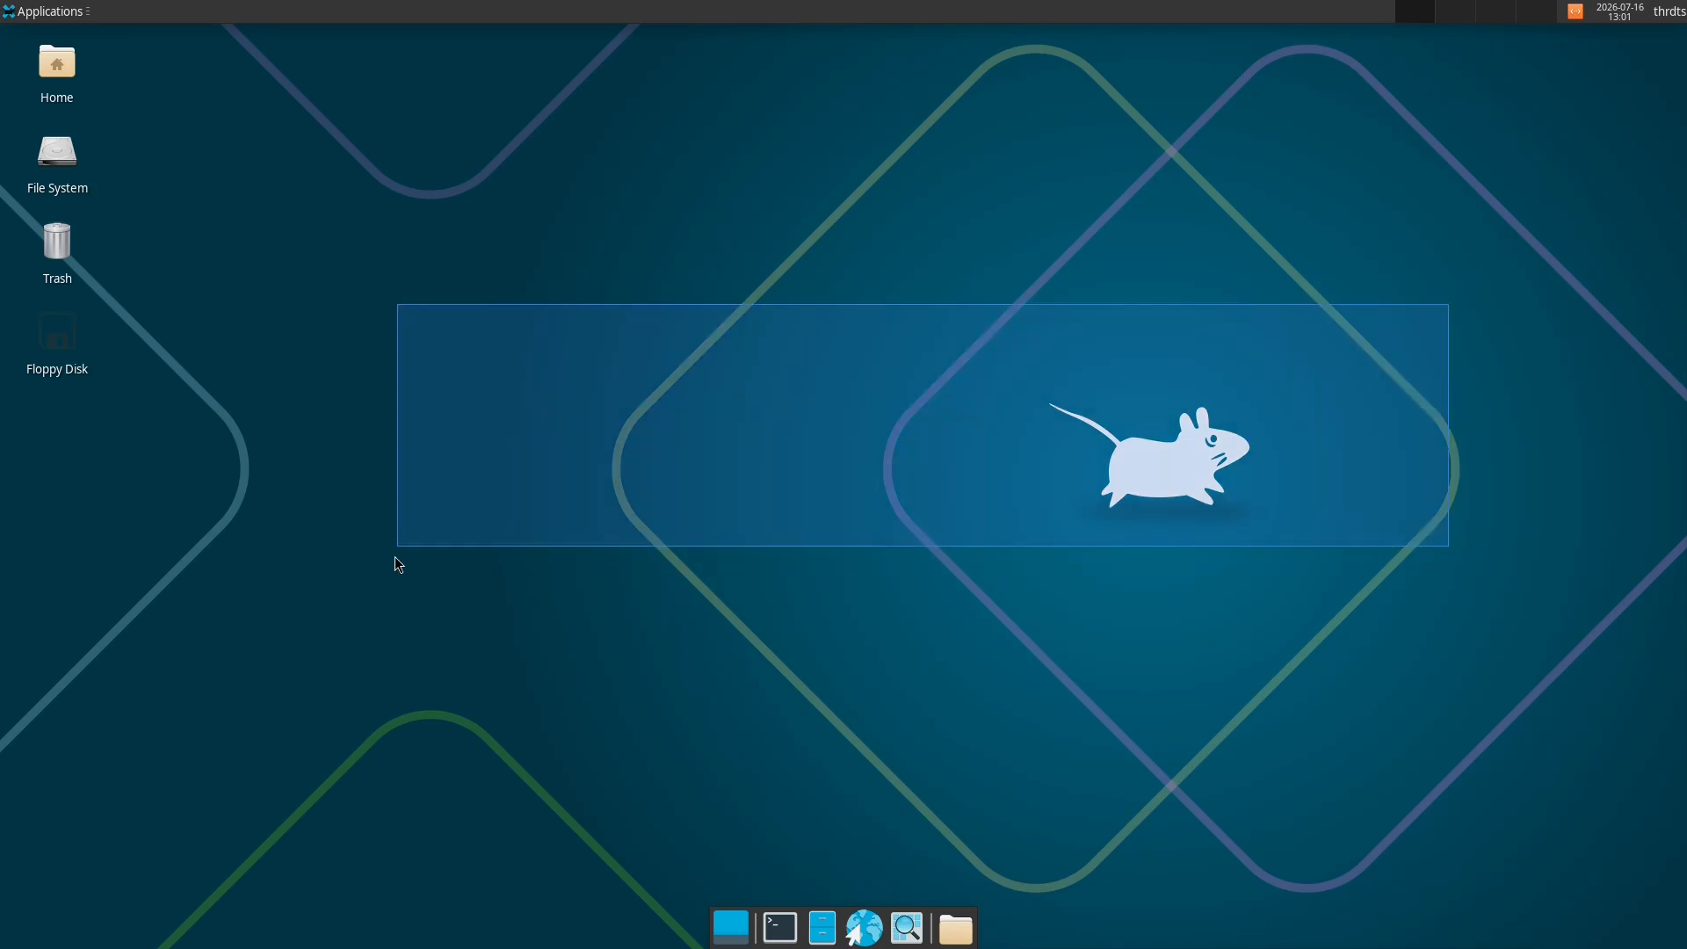
# - Open the Shelly package manager and search the installable packages for "obs"
pyautogui.click(49, 11)
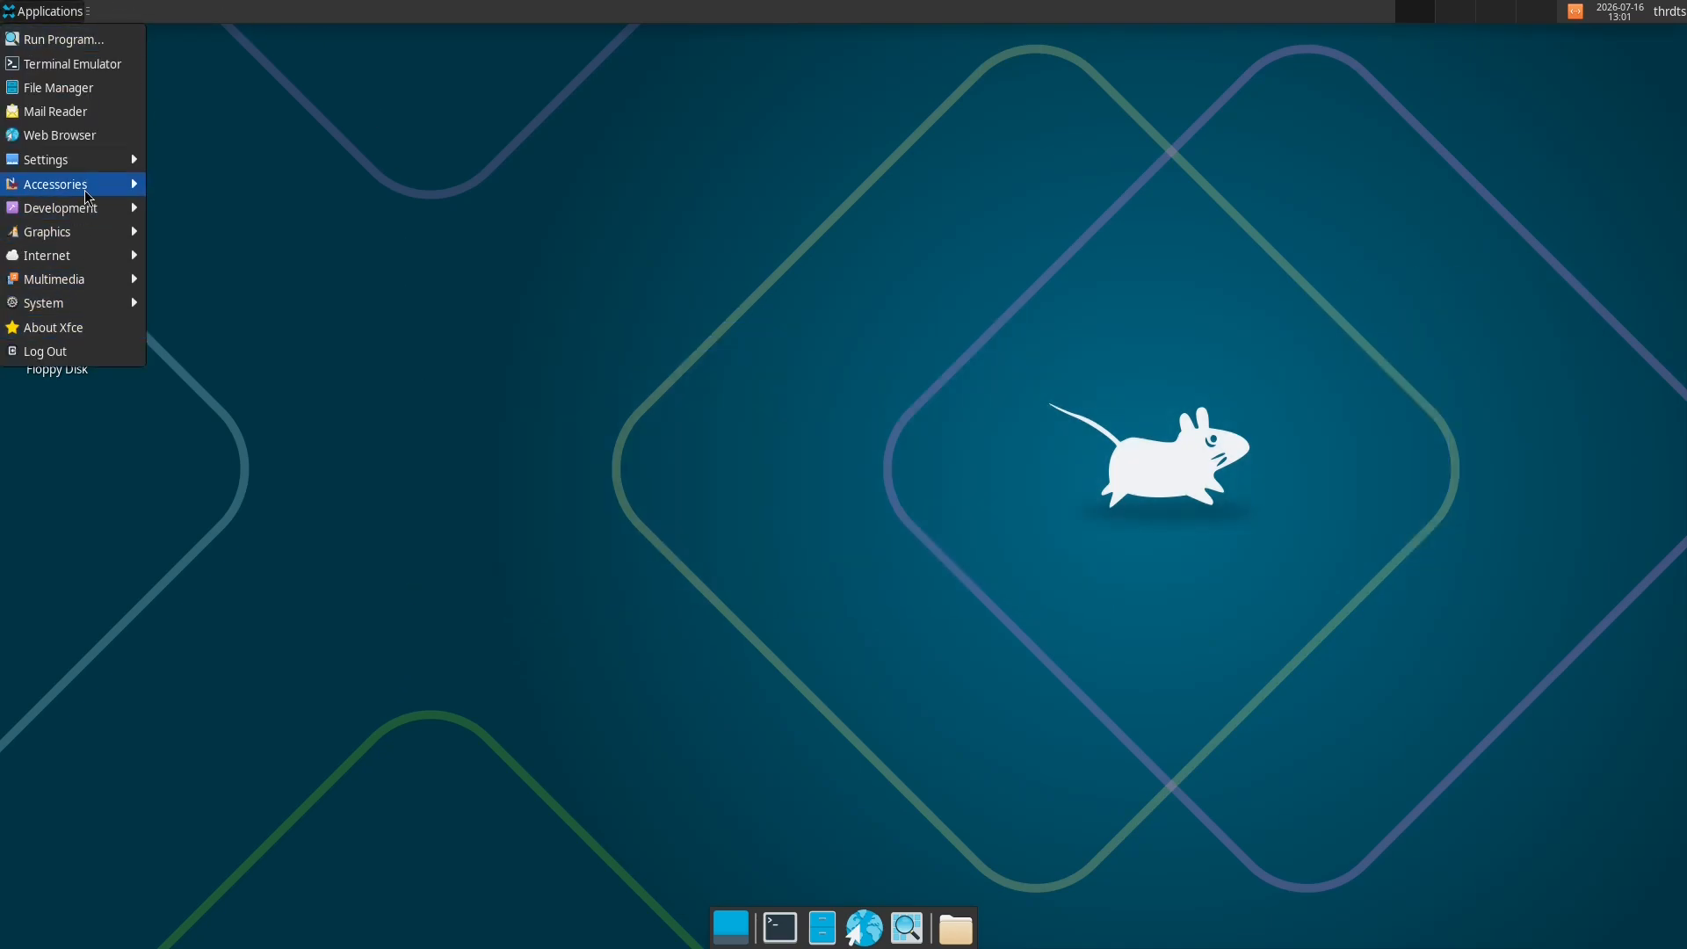
pyautogui.moveTo(88, 308)
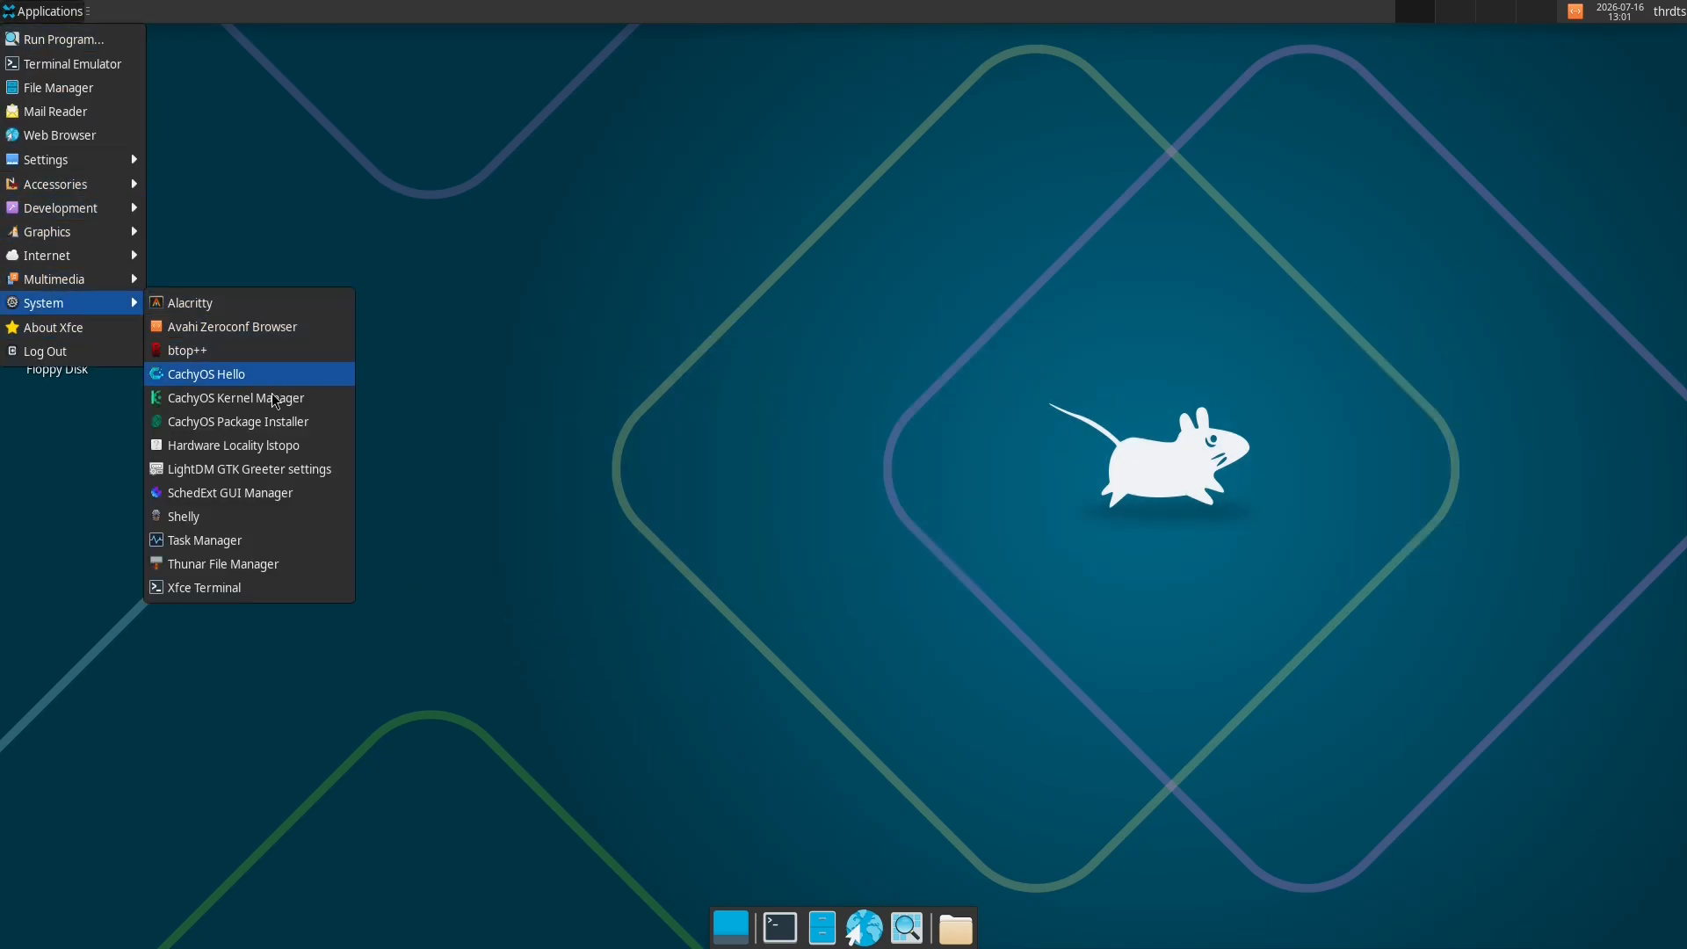
pyautogui.click(228, 523)
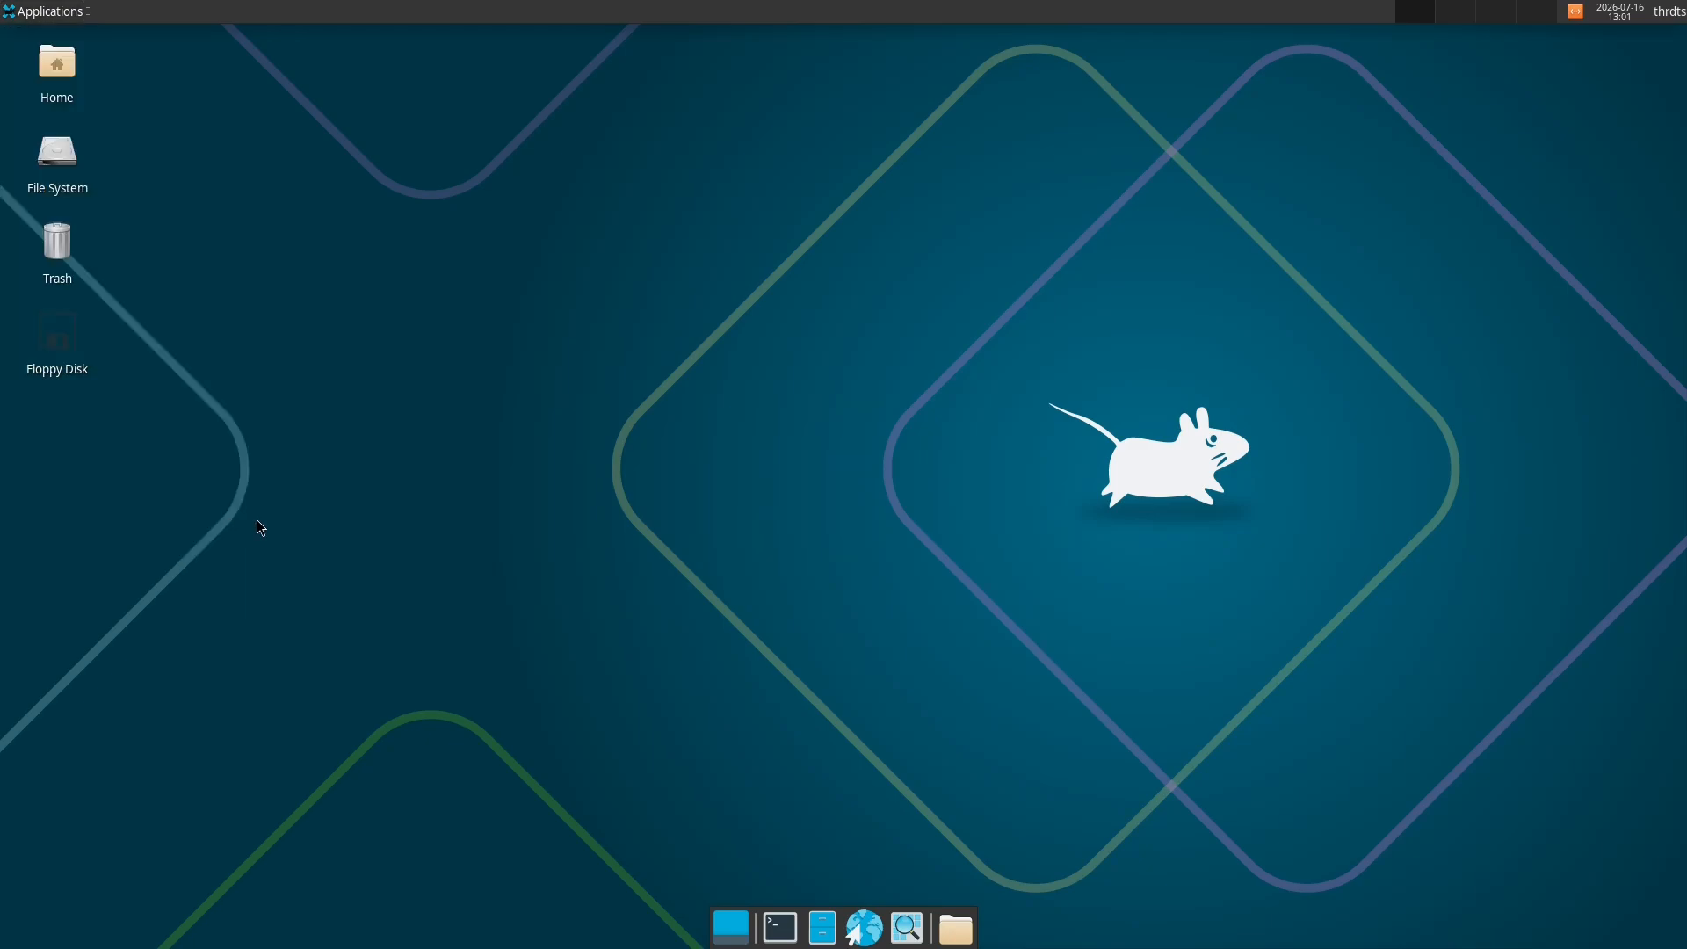
pyautogui.click(597, 306)
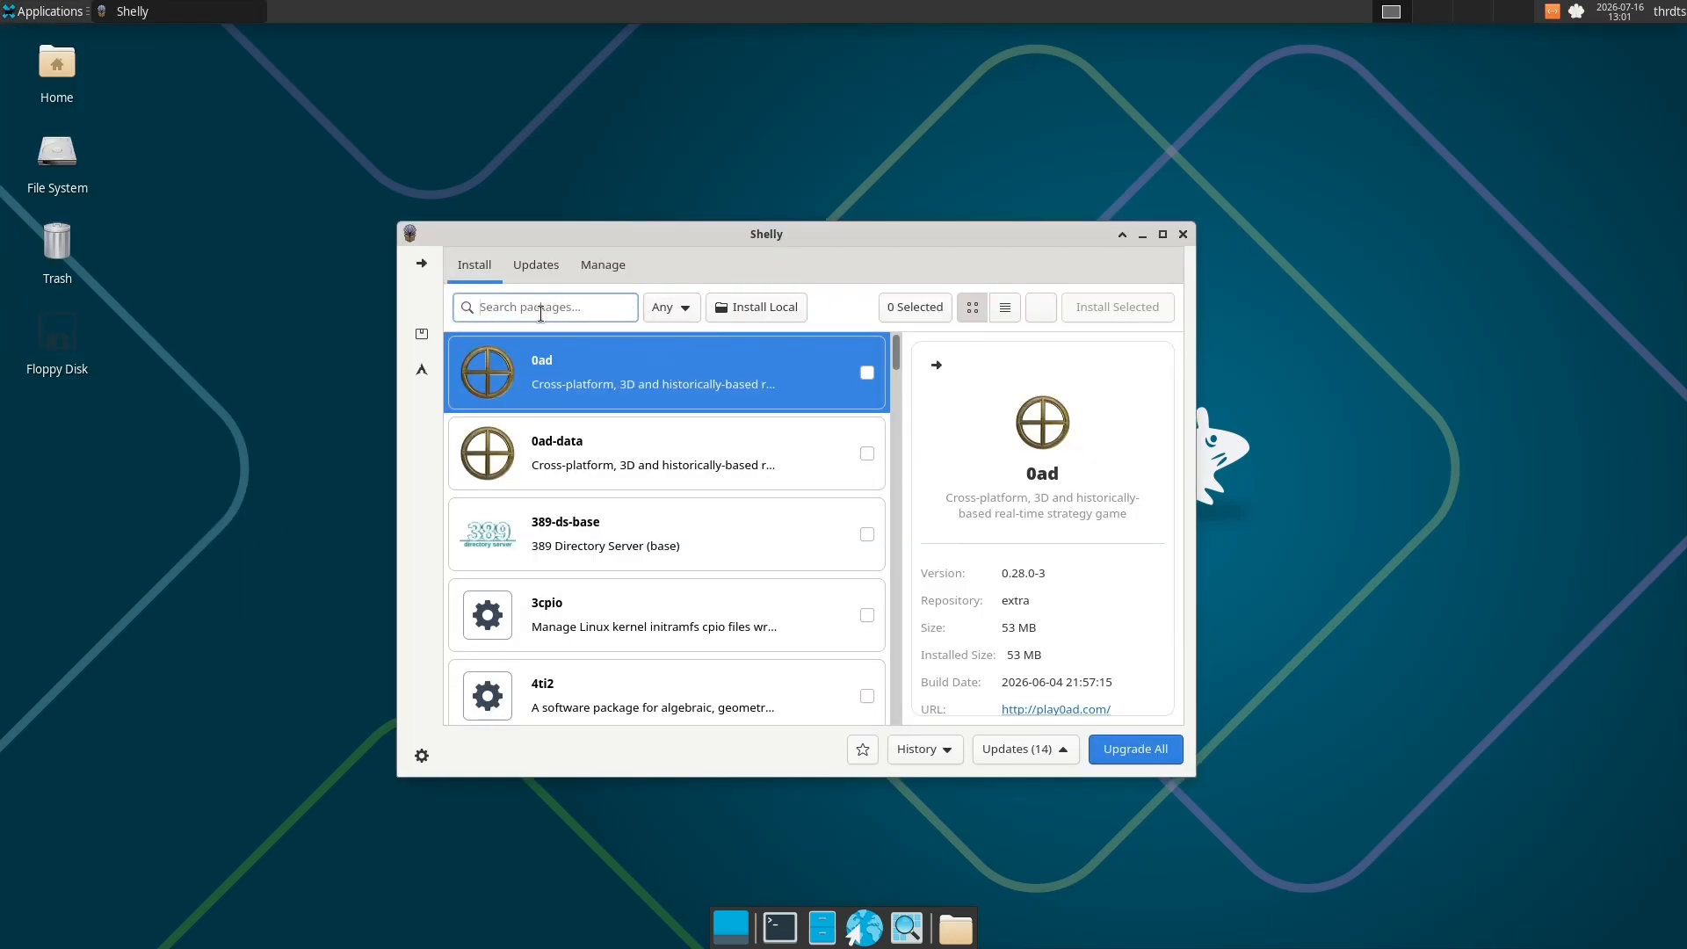
pyautogui.write('obs')
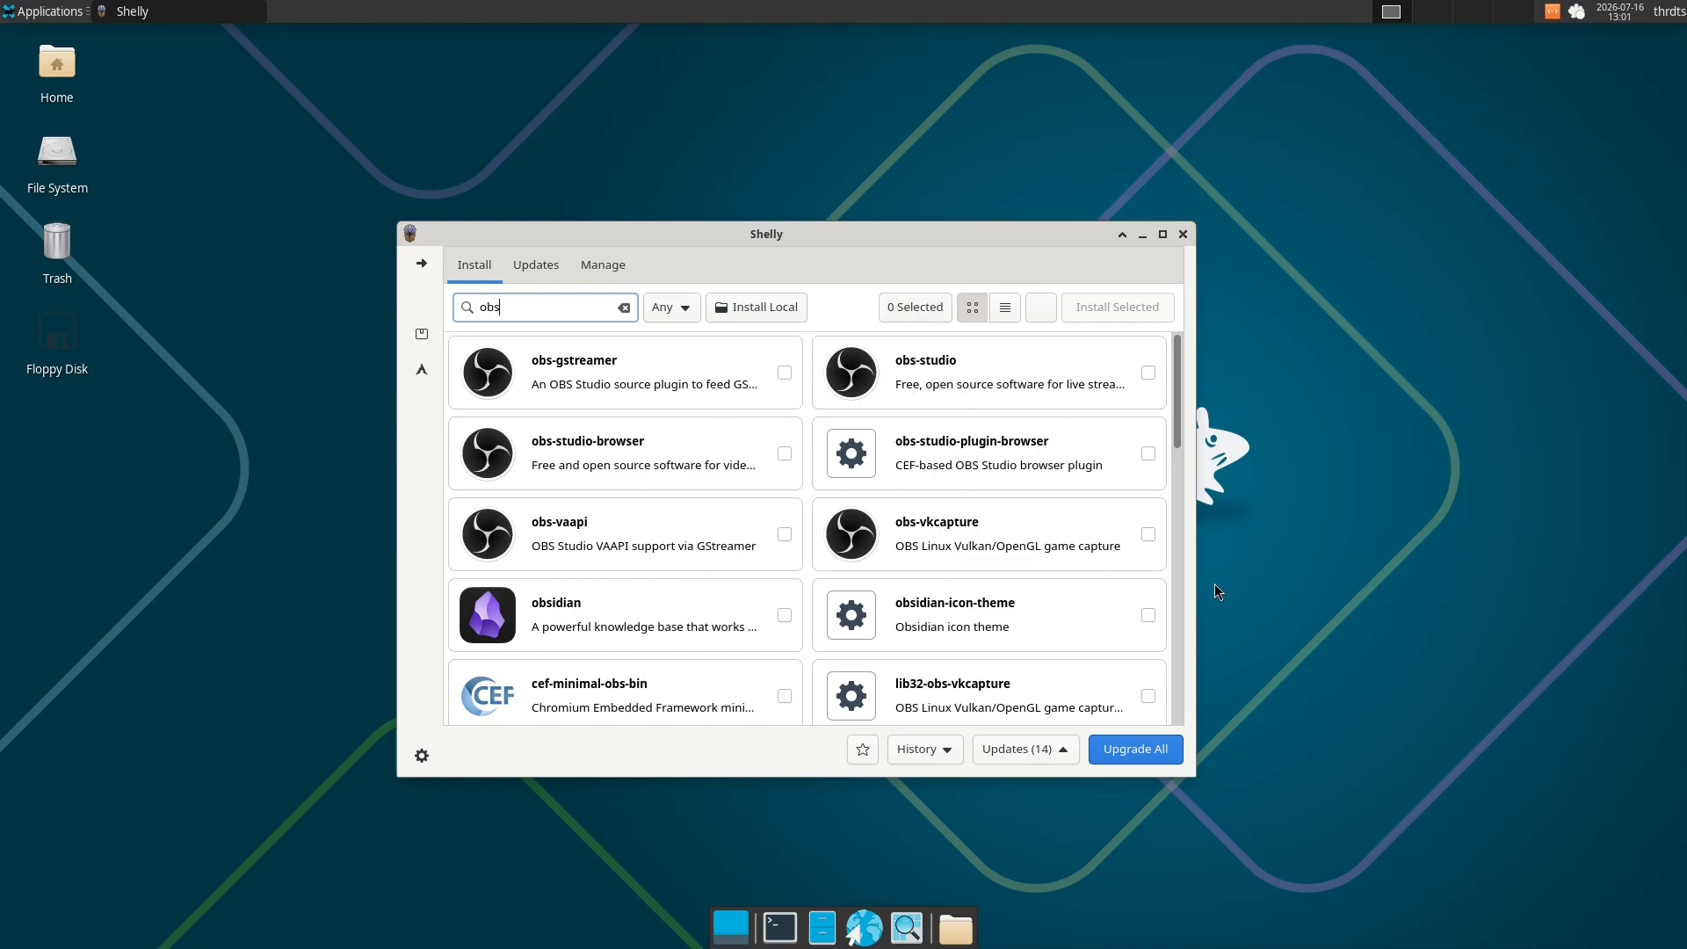
# - Examine the obs-studio package details, including its required and optional dependencies
pyautogui.click(978, 397)
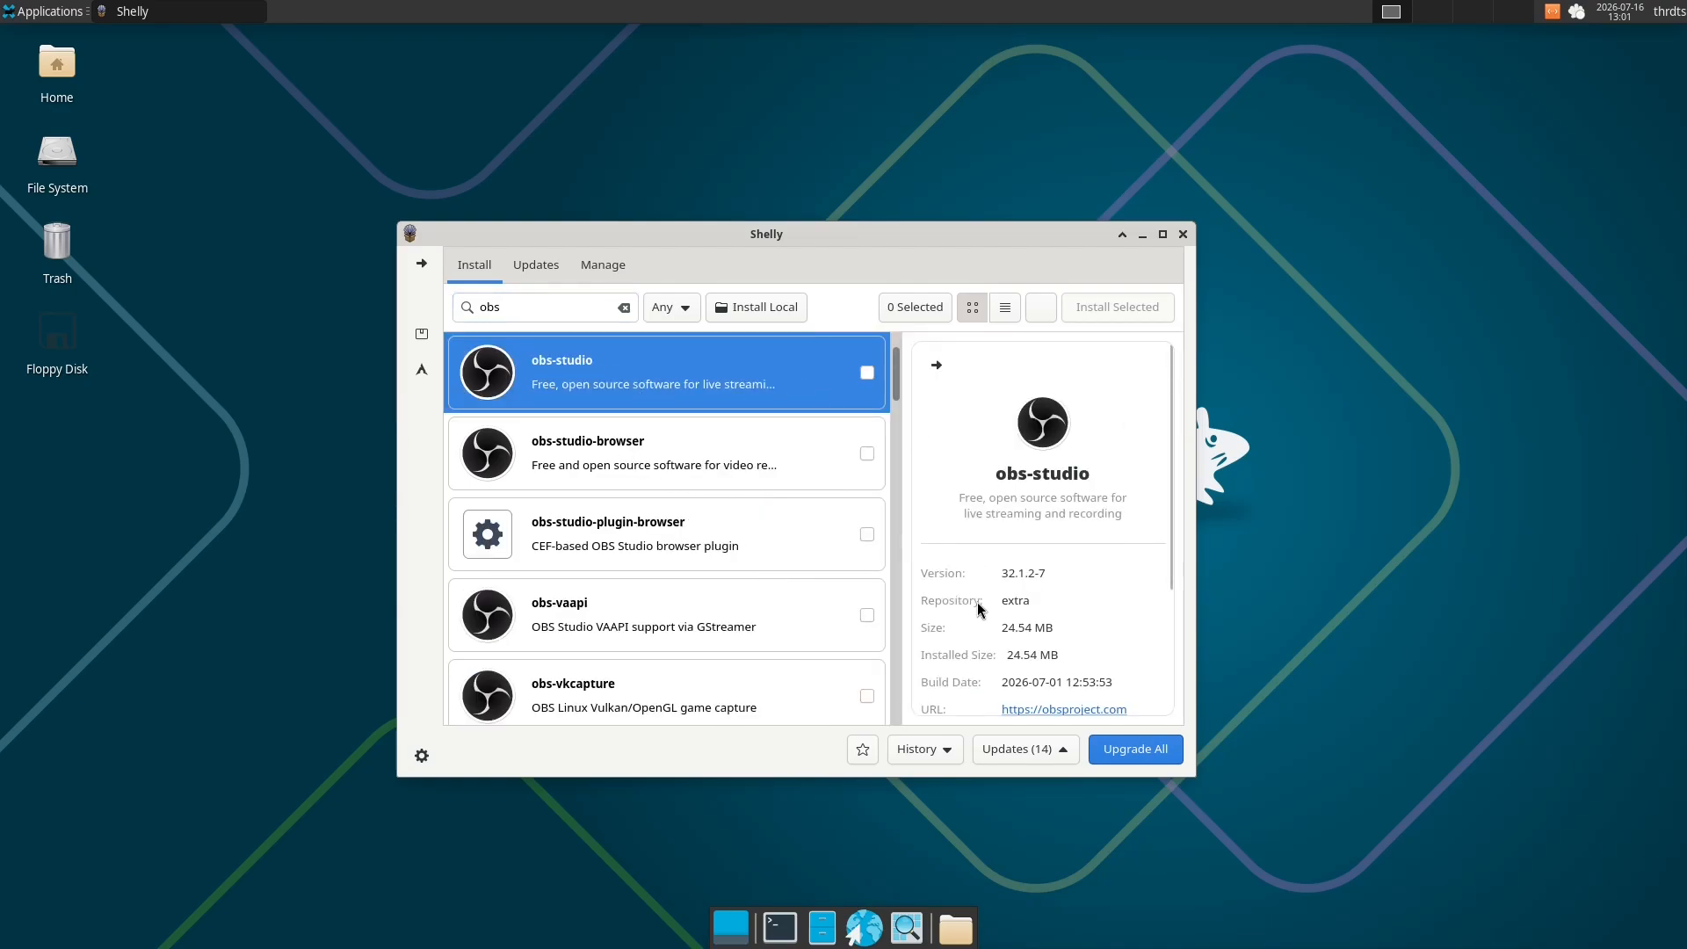
pyautogui.scroll(-3, 978, 606)
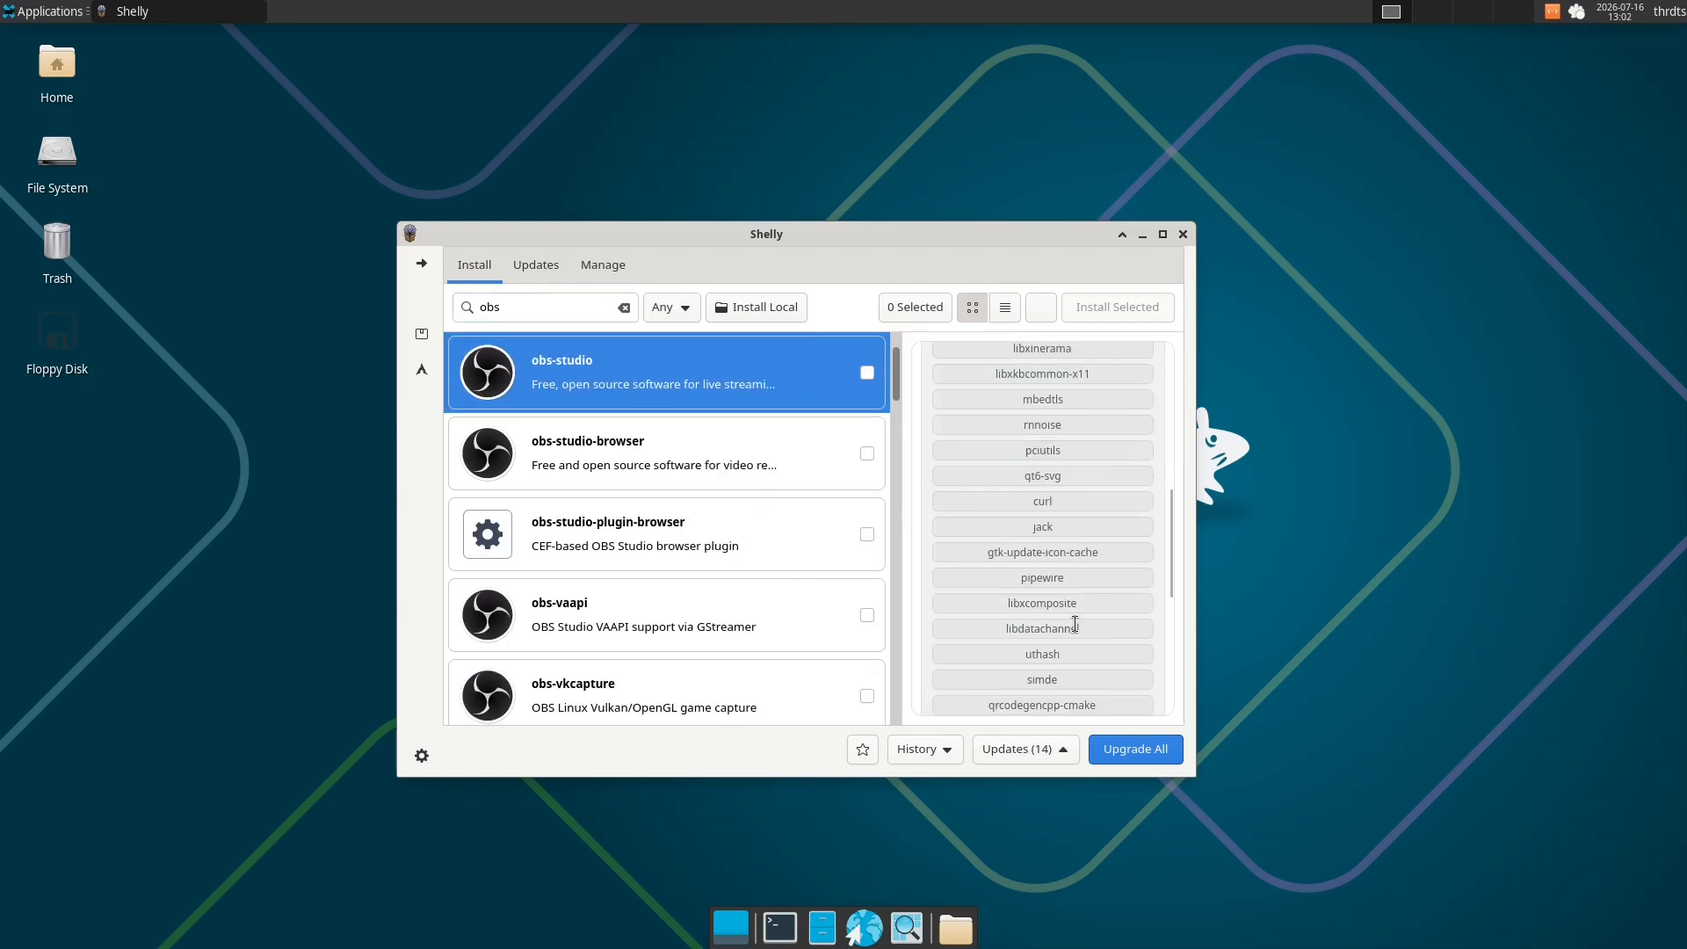
pyautogui.scroll(-4, 1072, 674)
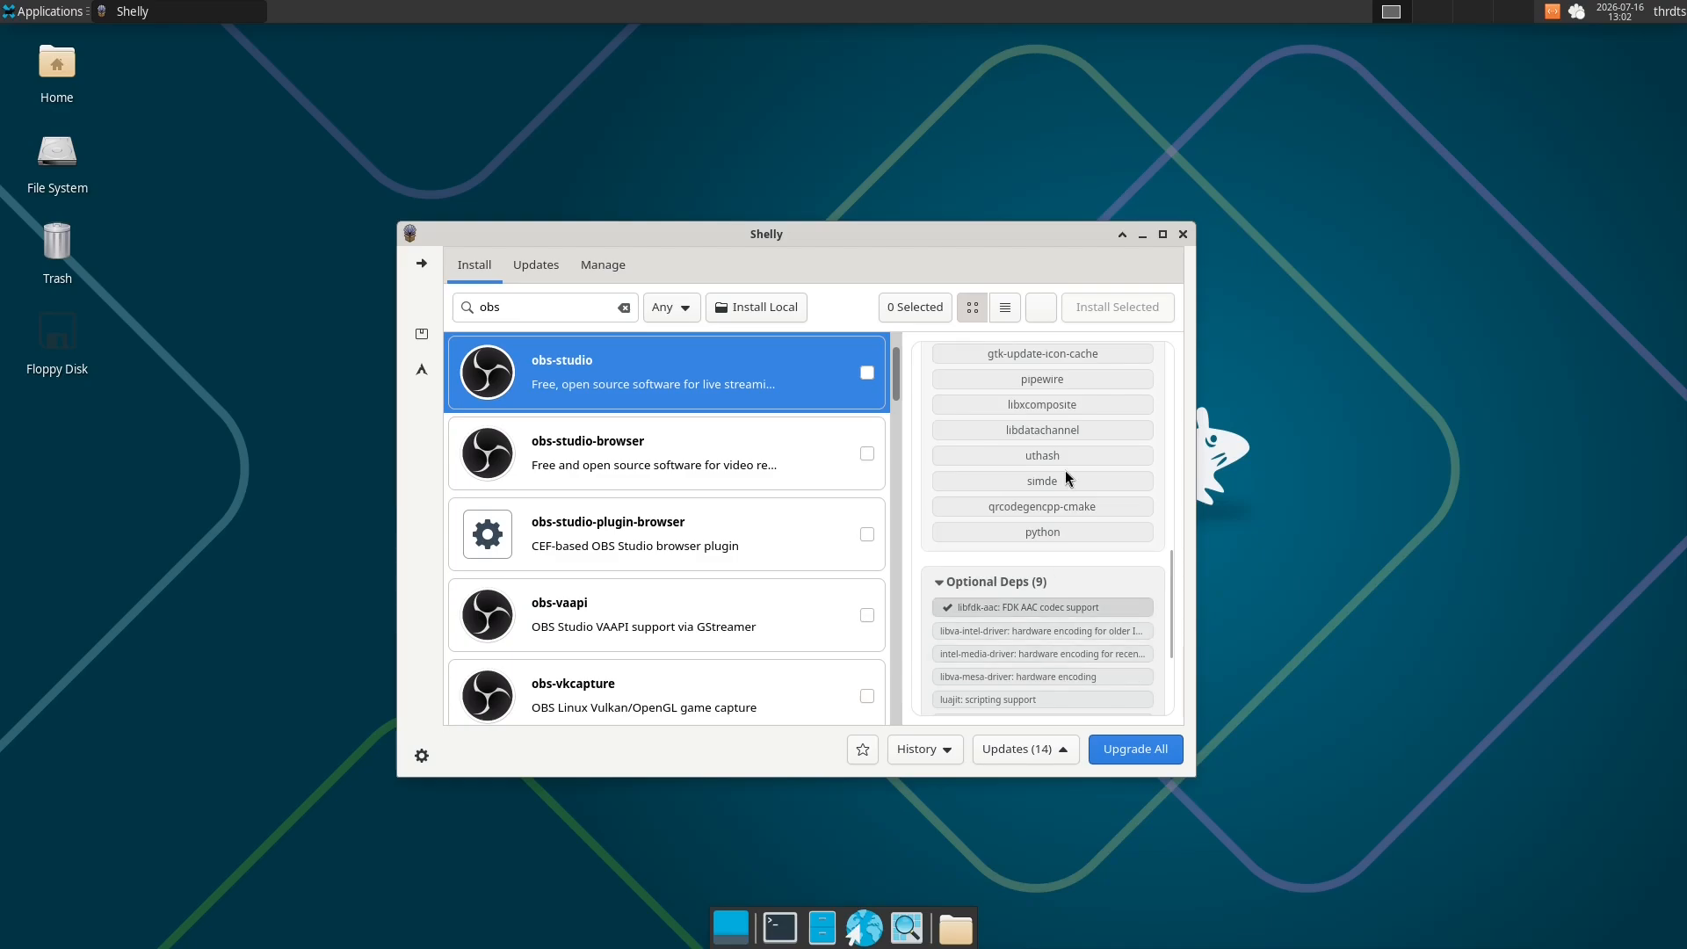
pyautogui.scroll(5, 1069, 492)
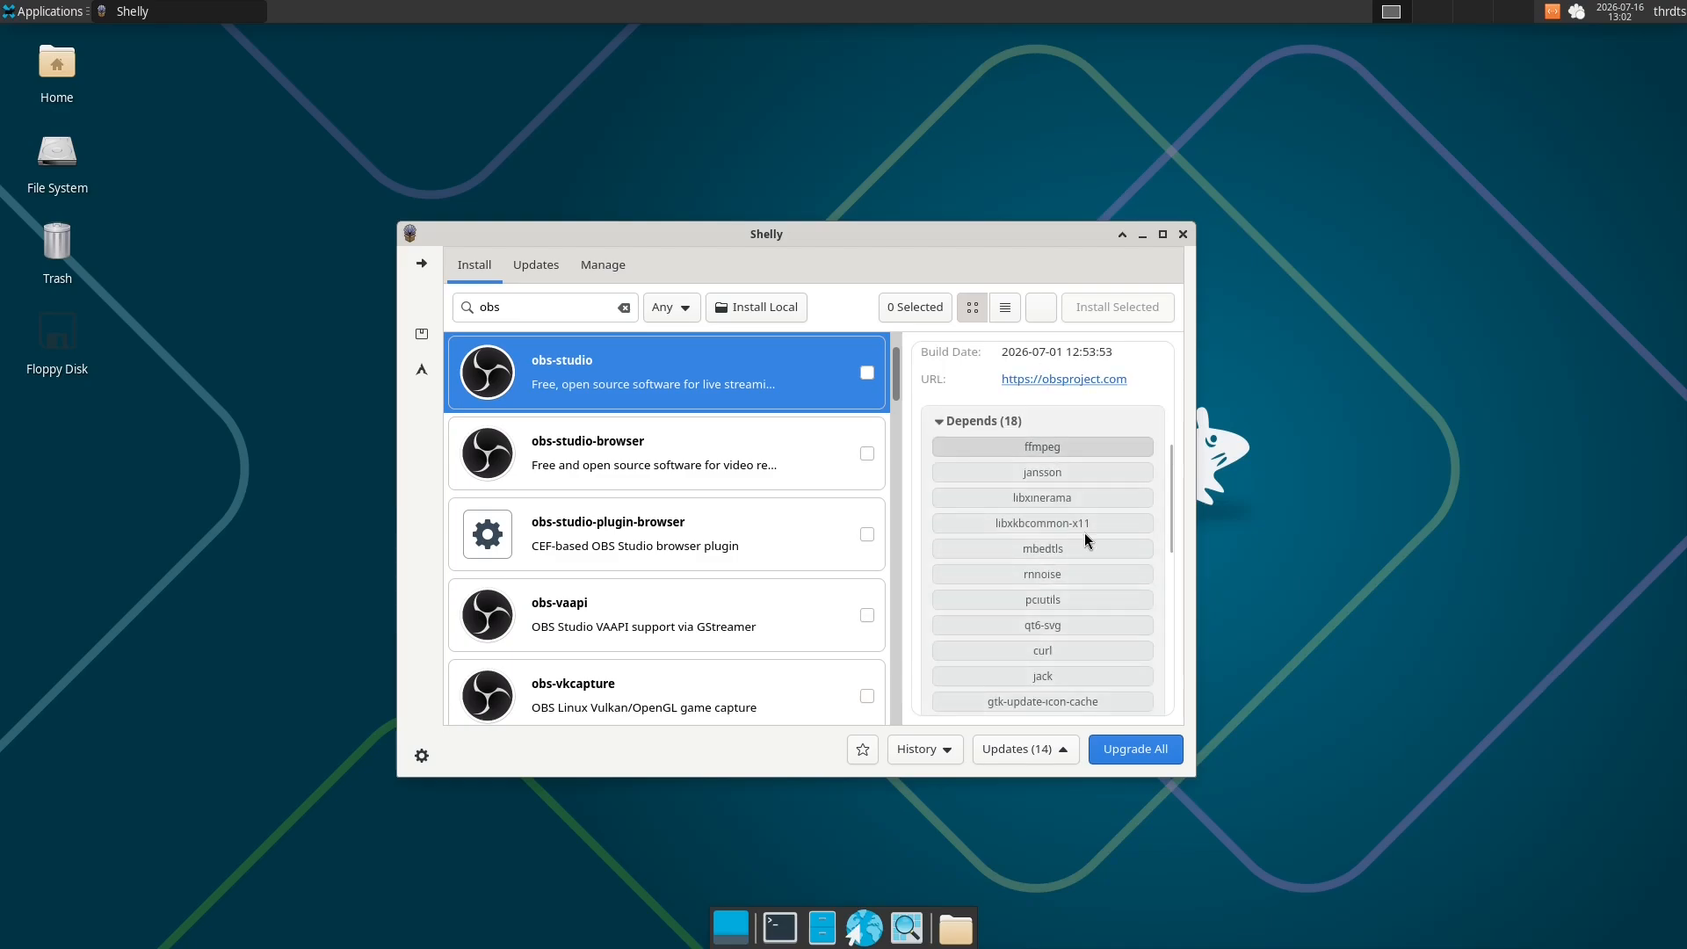
pyautogui.scroll(-3, 1085, 558)
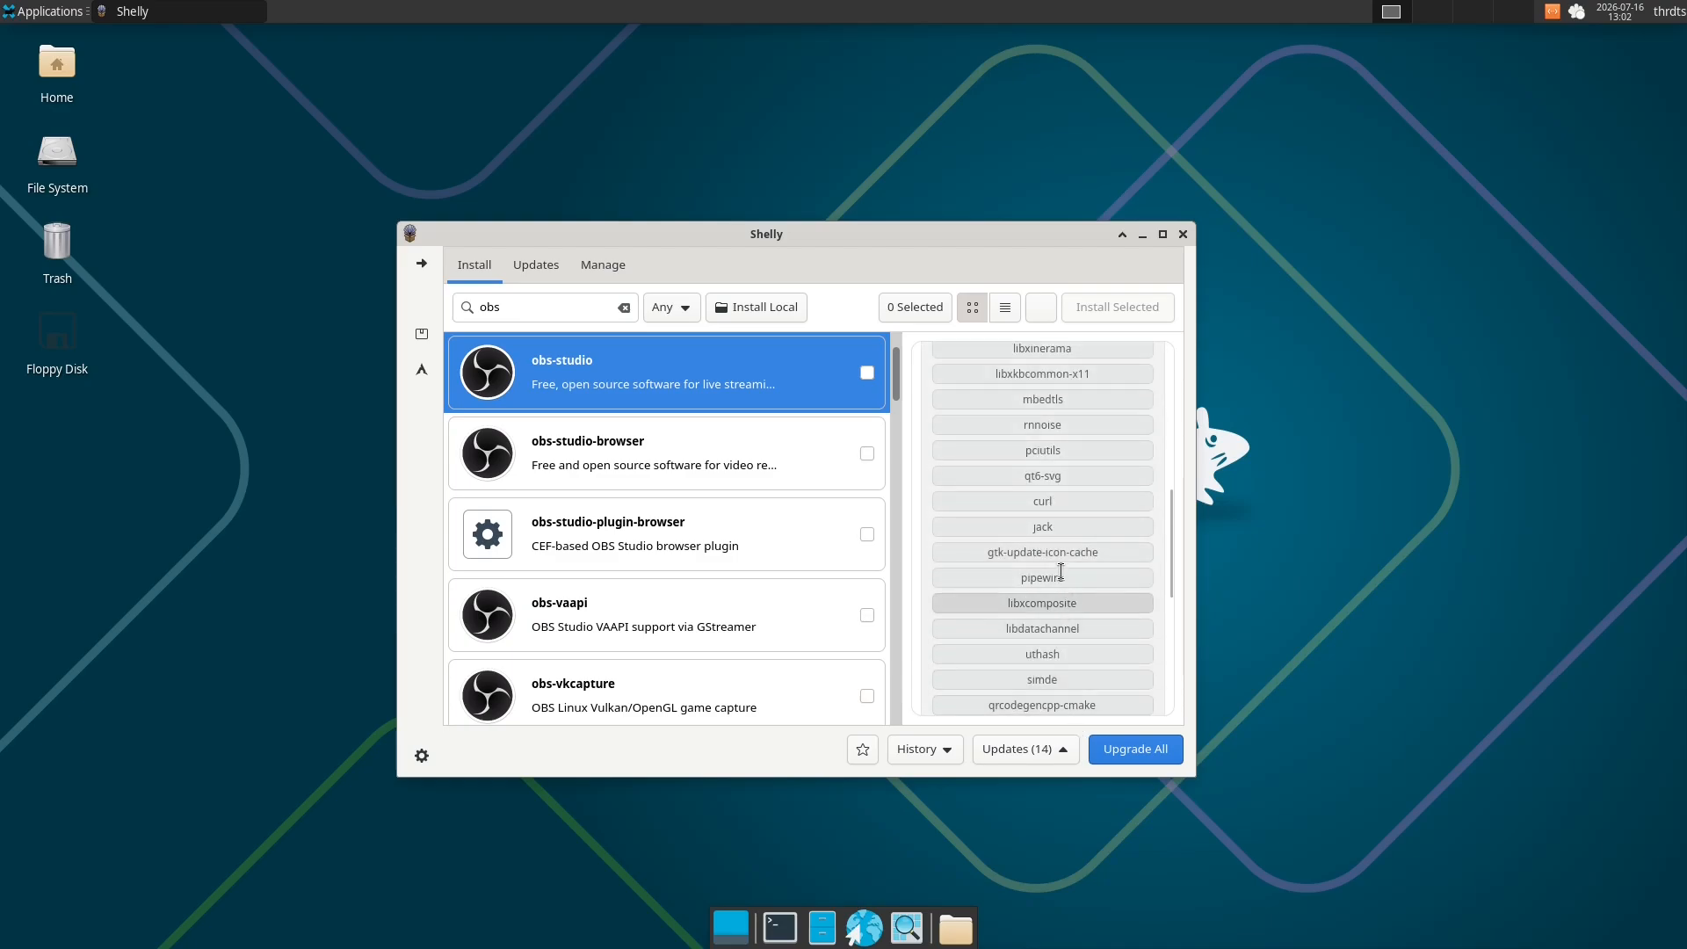
pyautogui.scroll(-2, 1062, 571)
pyautogui.scroll(10, 1061, 563)
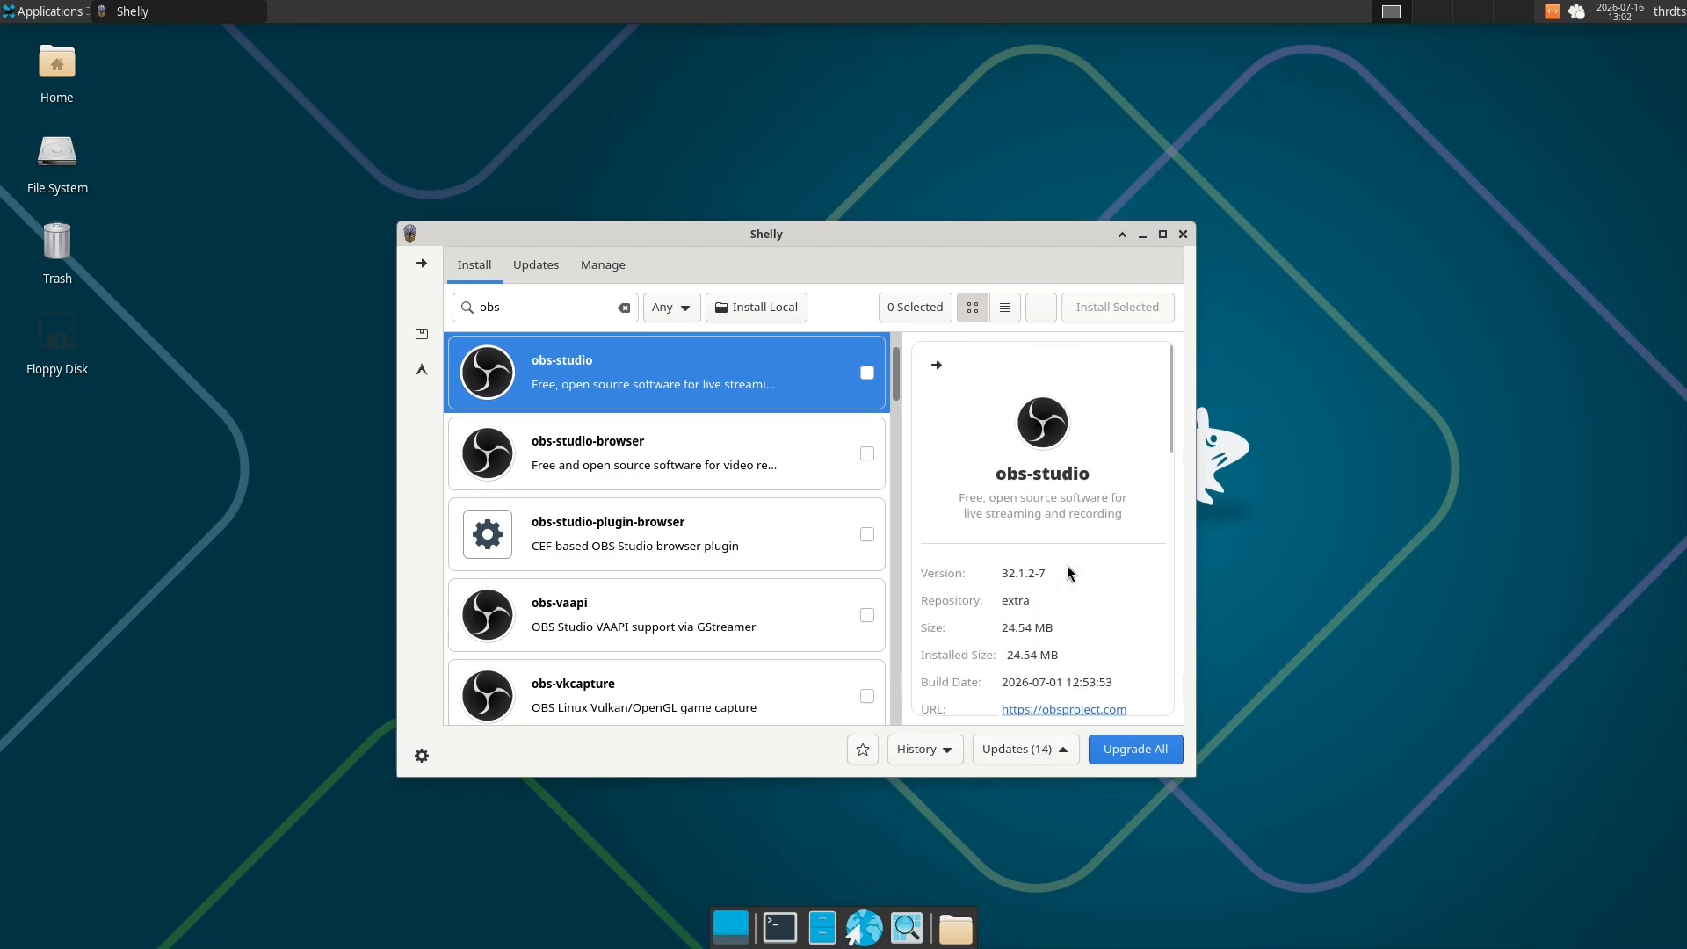
# - Select the obs-studio and obs-studio-plugin-browser packages and start installing them
pyautogui.click(867, 372)
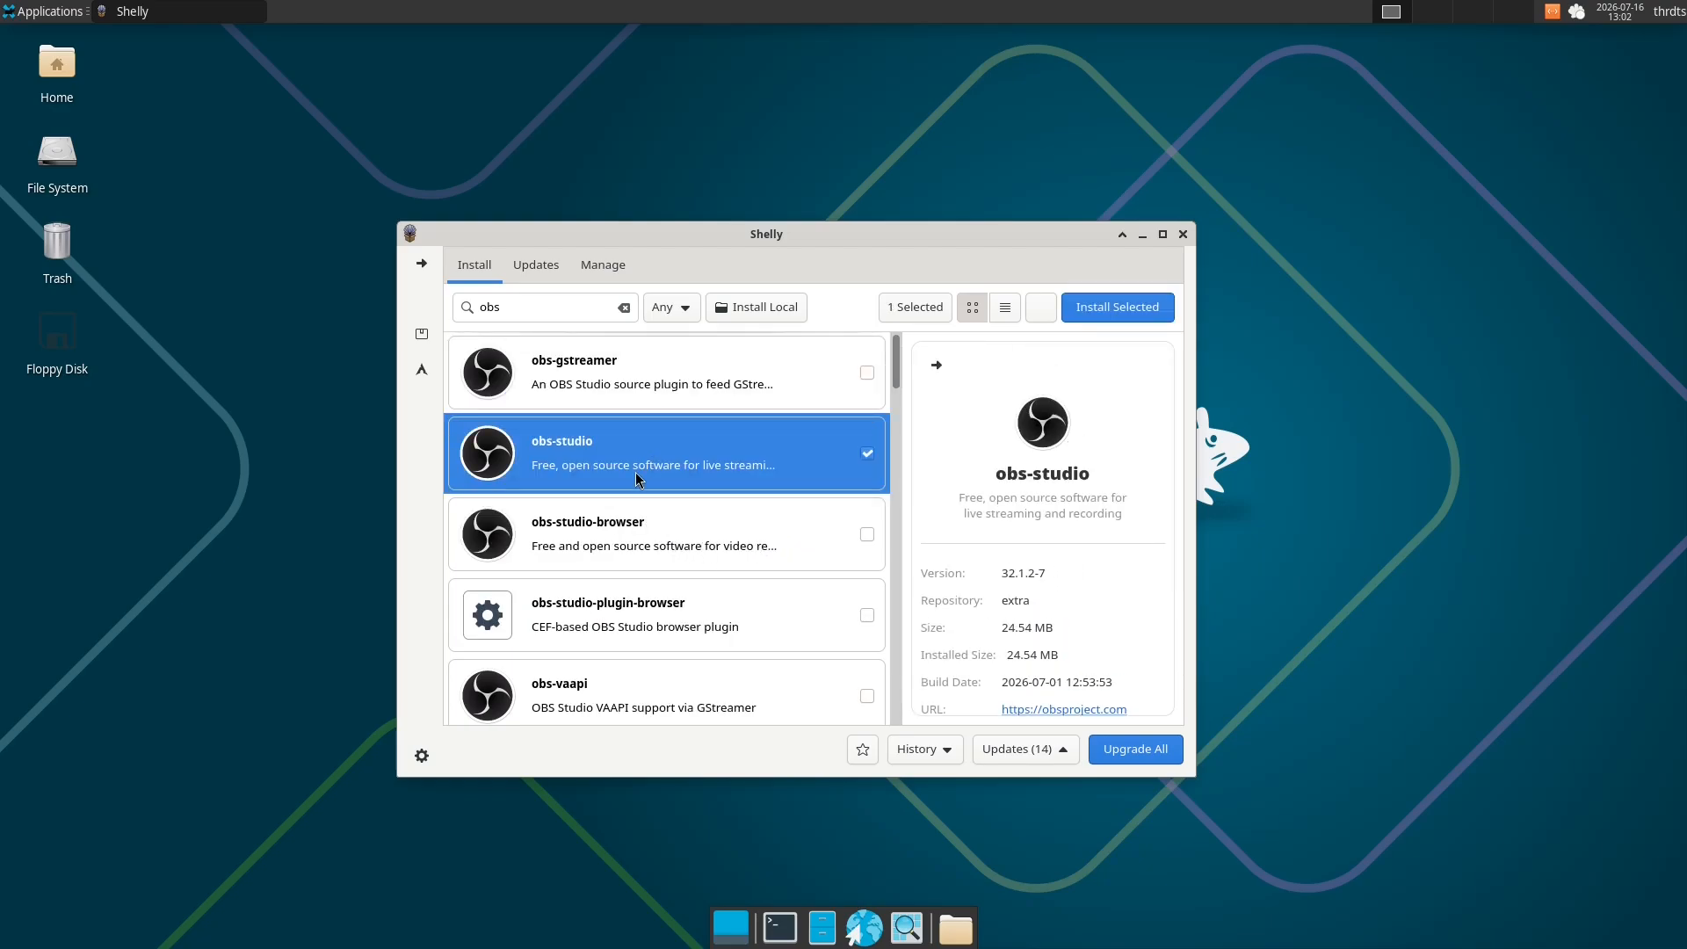
pyautogui.scroll(-3, 548, 581)
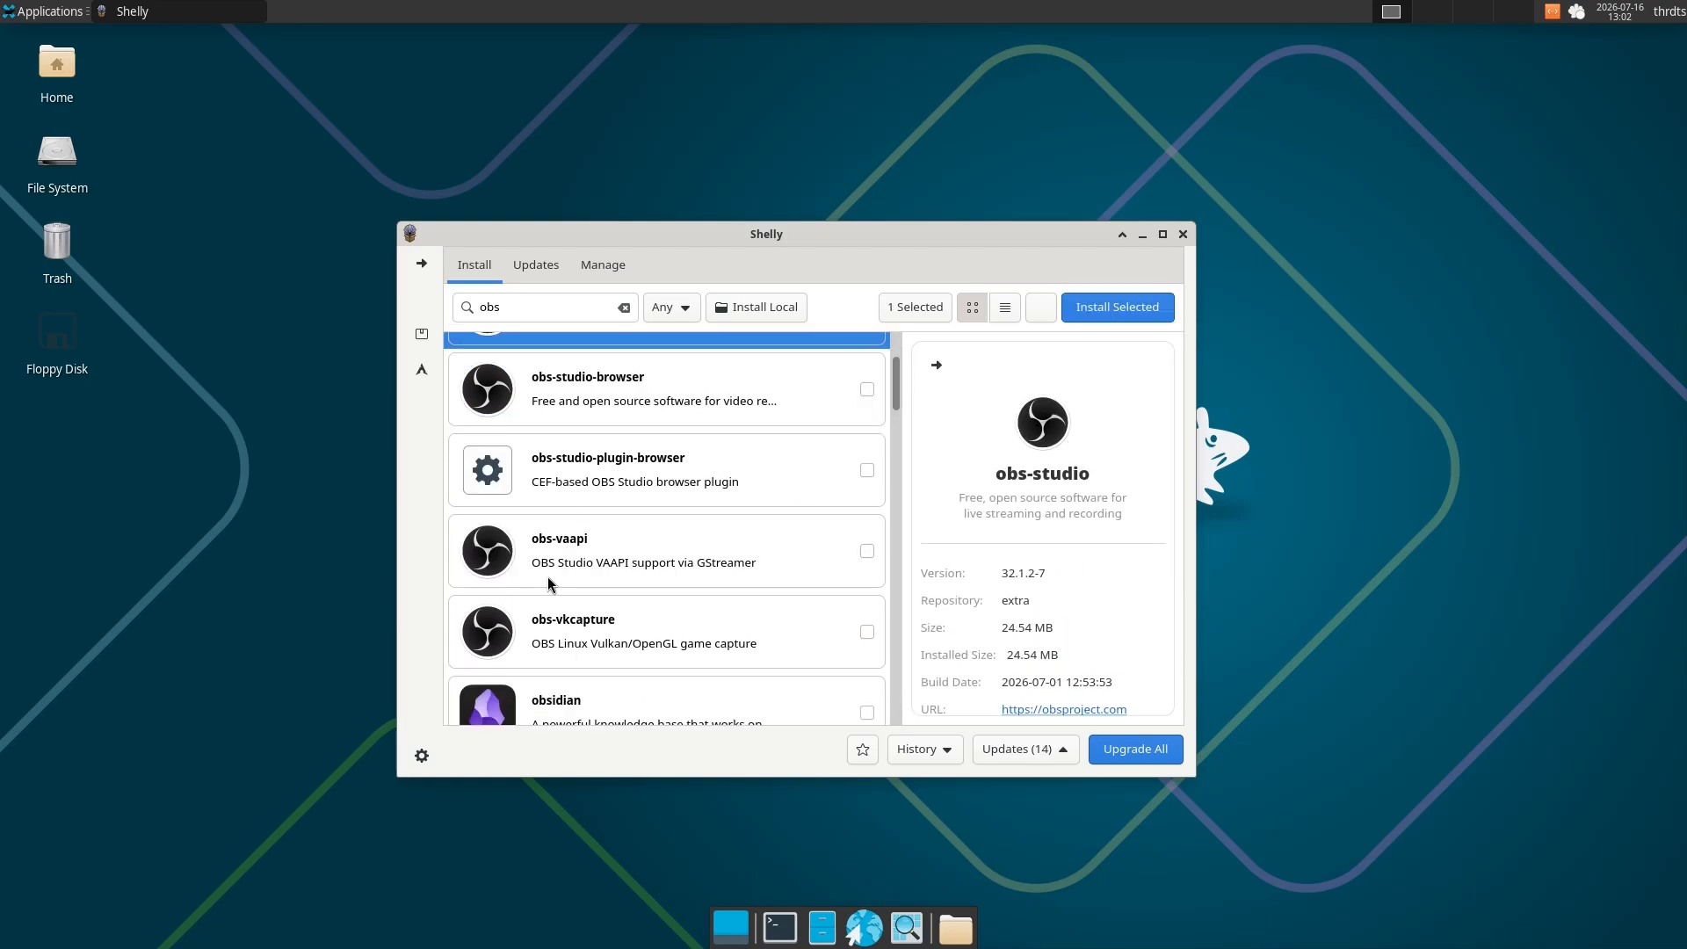
pyautogui.scroll(3, 633, 562)
pyautogui.click(623, 540)
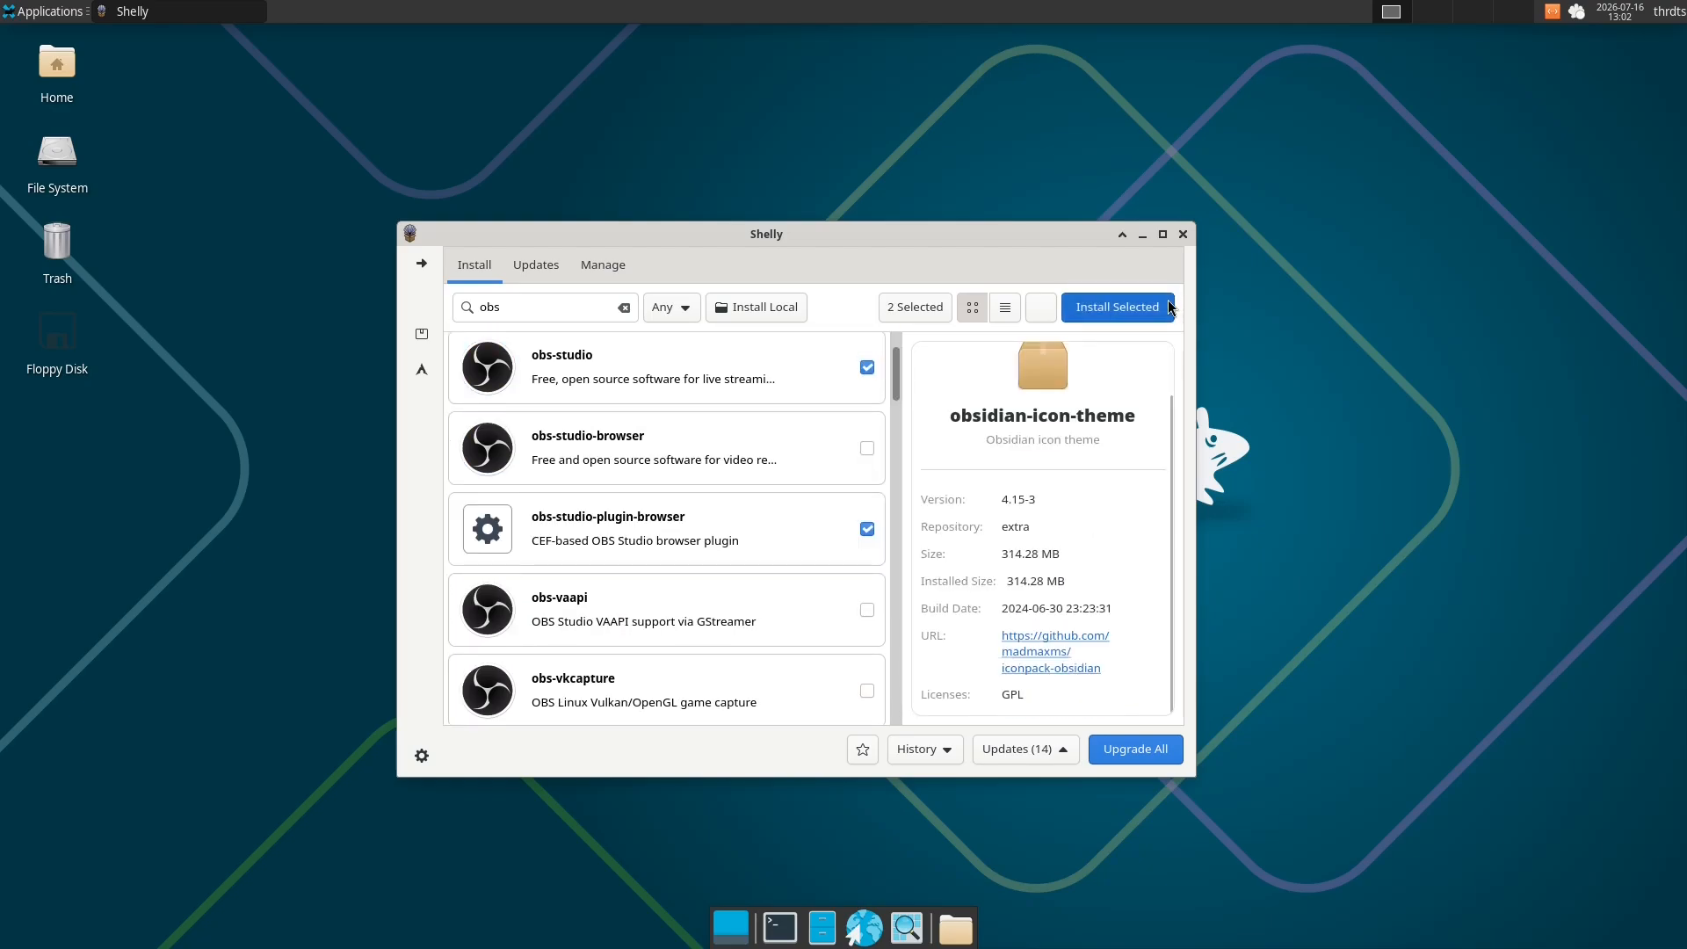
pyautogui.click(1117, 306)
pyautogui.click(868, 552)
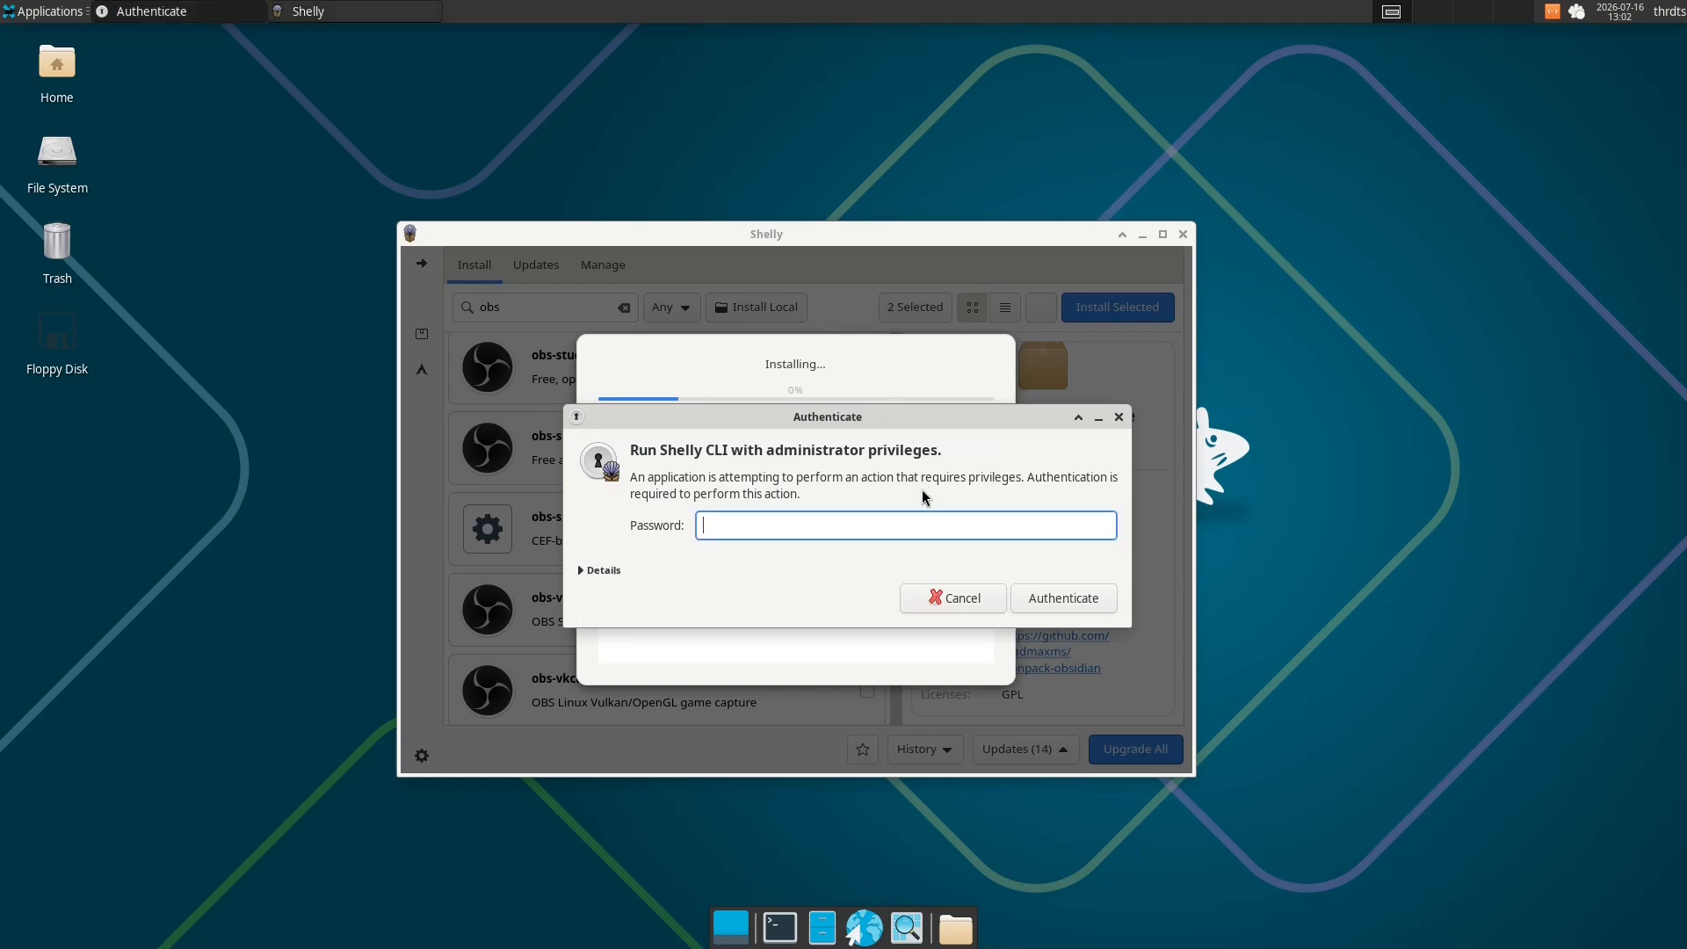
# - Authenticate with the account password and confirm obs-studio's optional dependencies without adding any
pyautogui.press('Return')
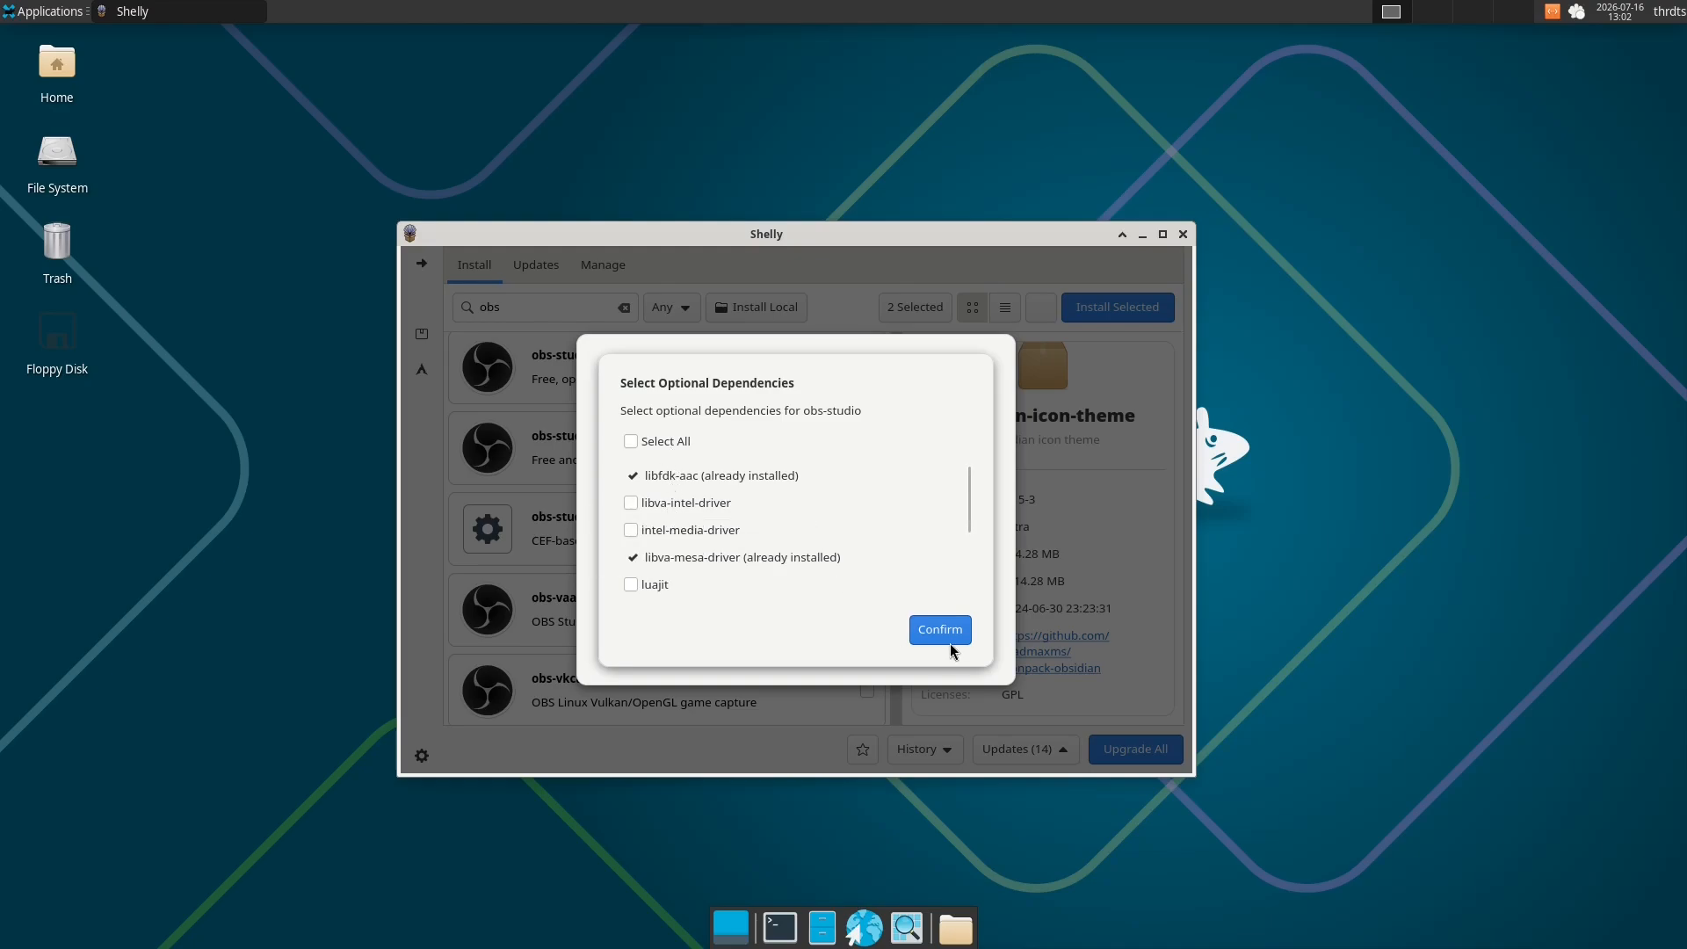
pyautogui.scroll(-1, 953, 512)
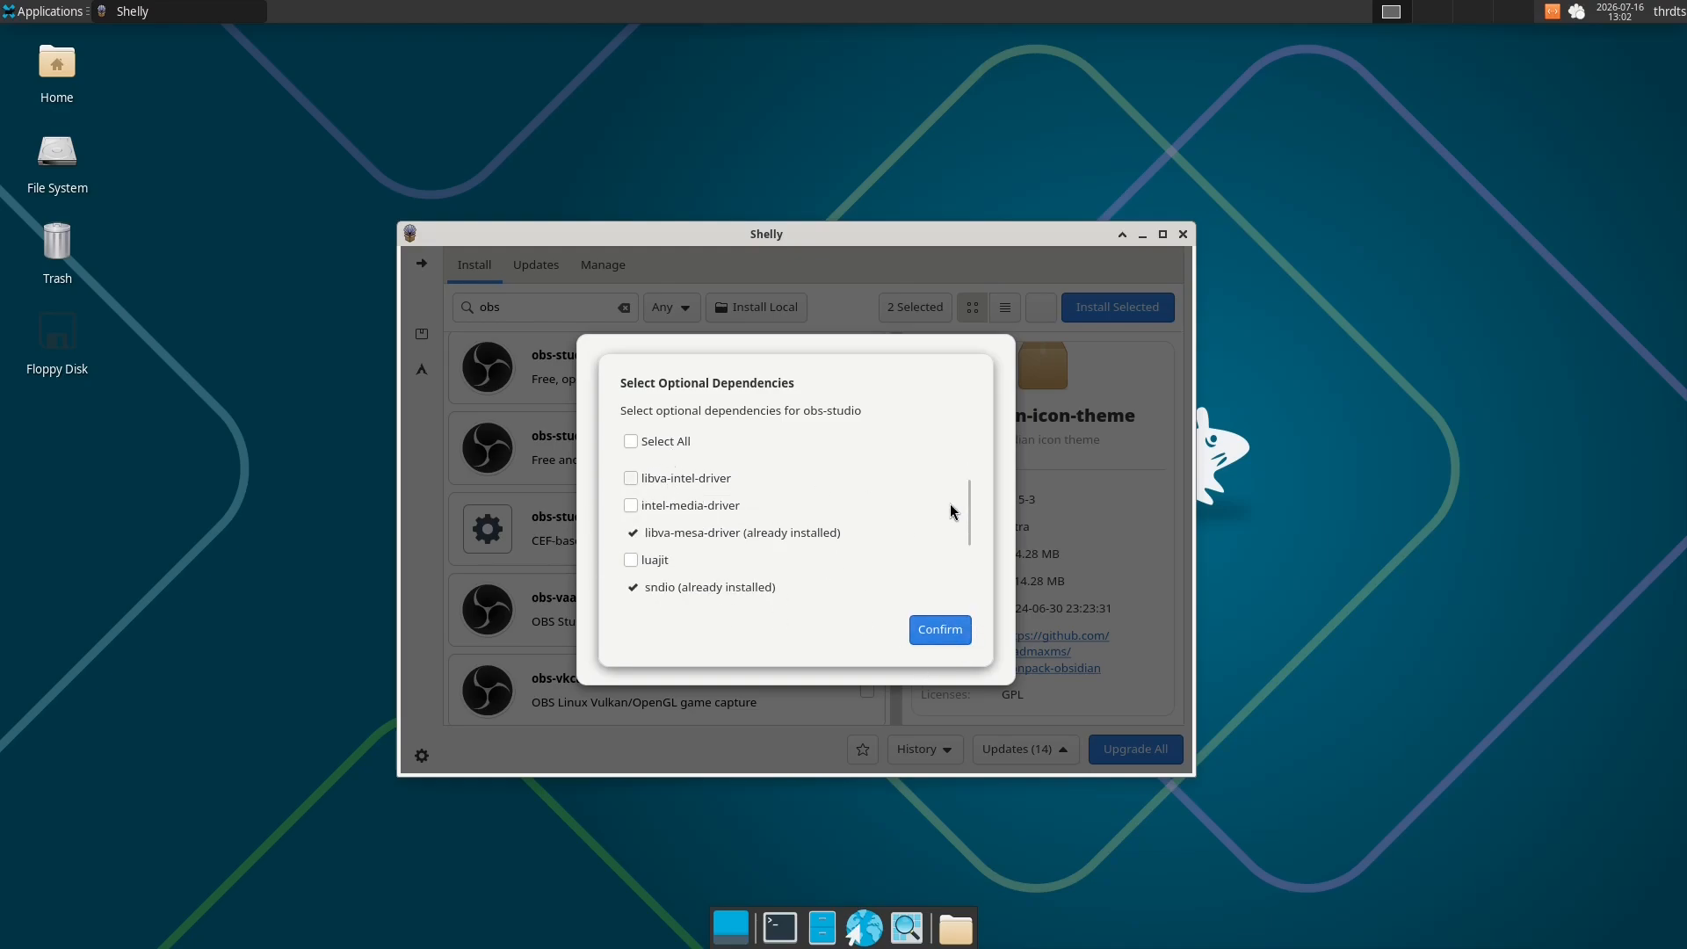
pyautogui.scroll(-2, 951, 512)
pyautogui.click(941, 629)
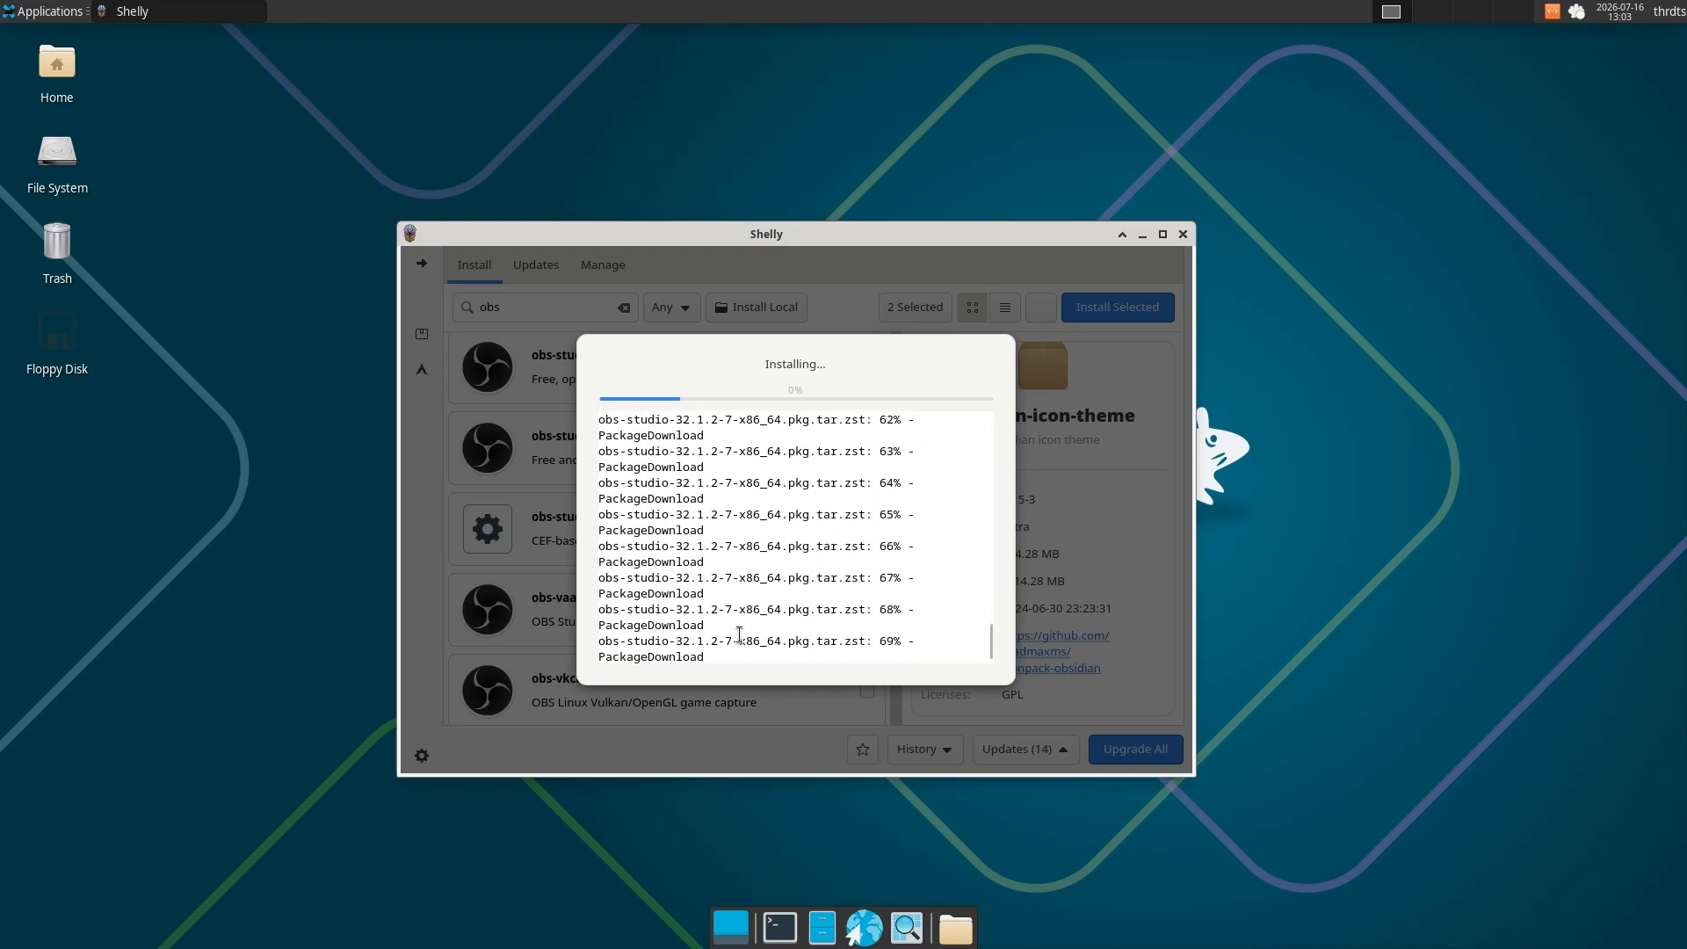
# - Run pacman without an operation in a new terminal window and close the terminal
pyautogui.click(44, 10)
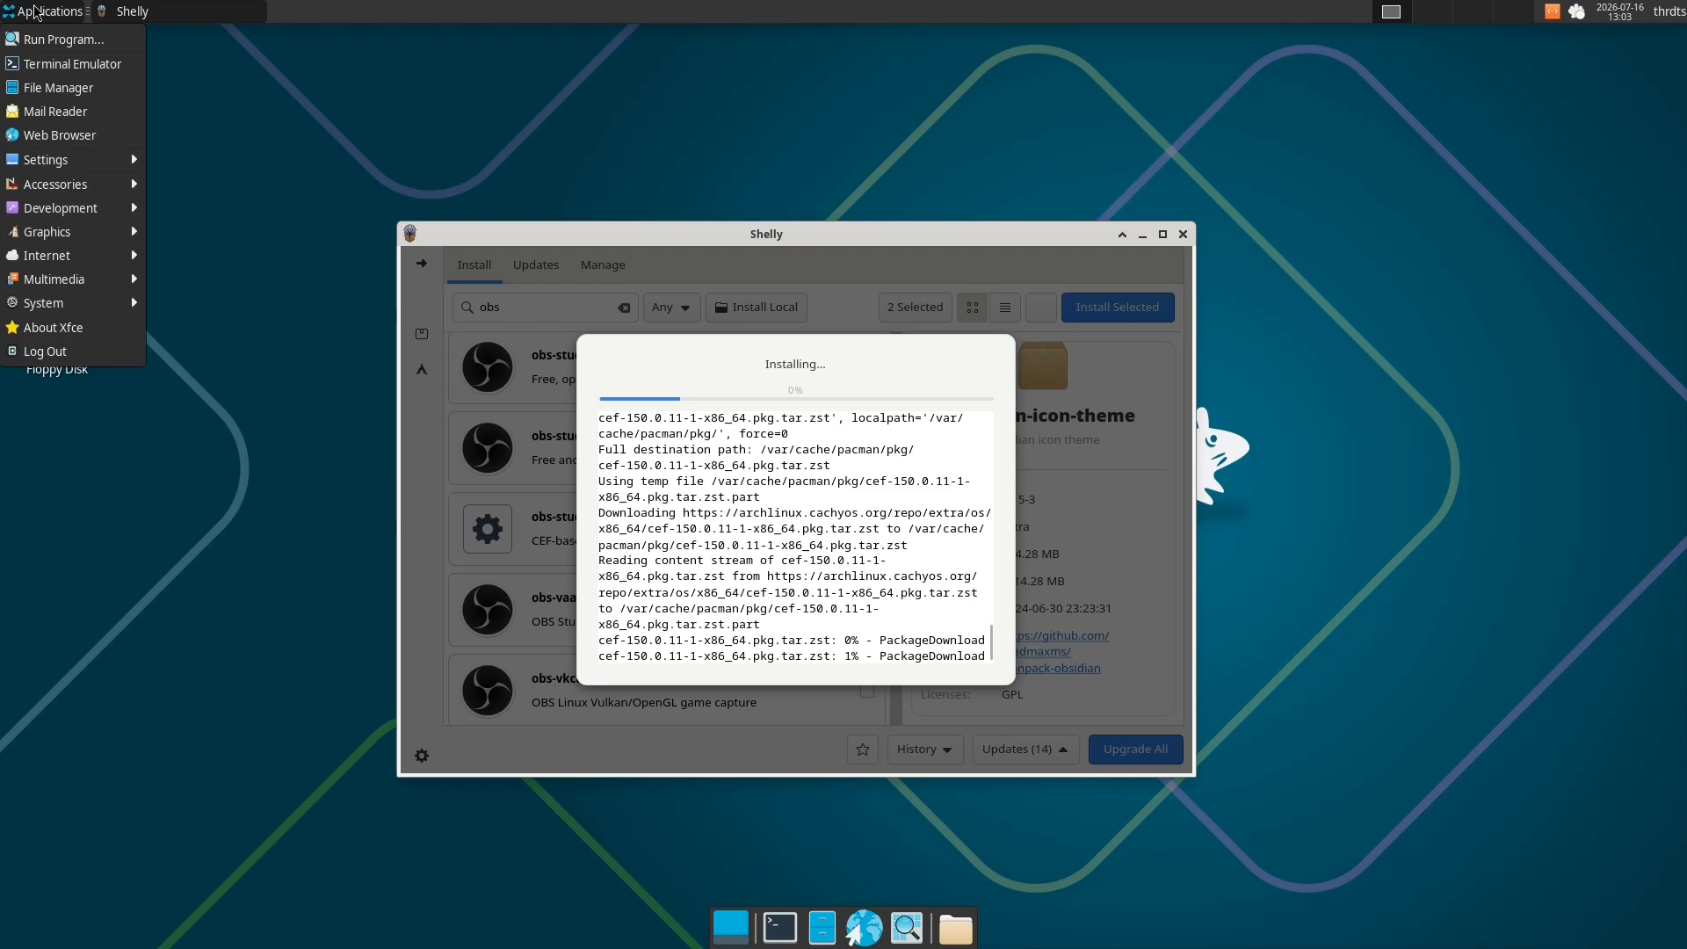
pyautogui.click(35, 64)
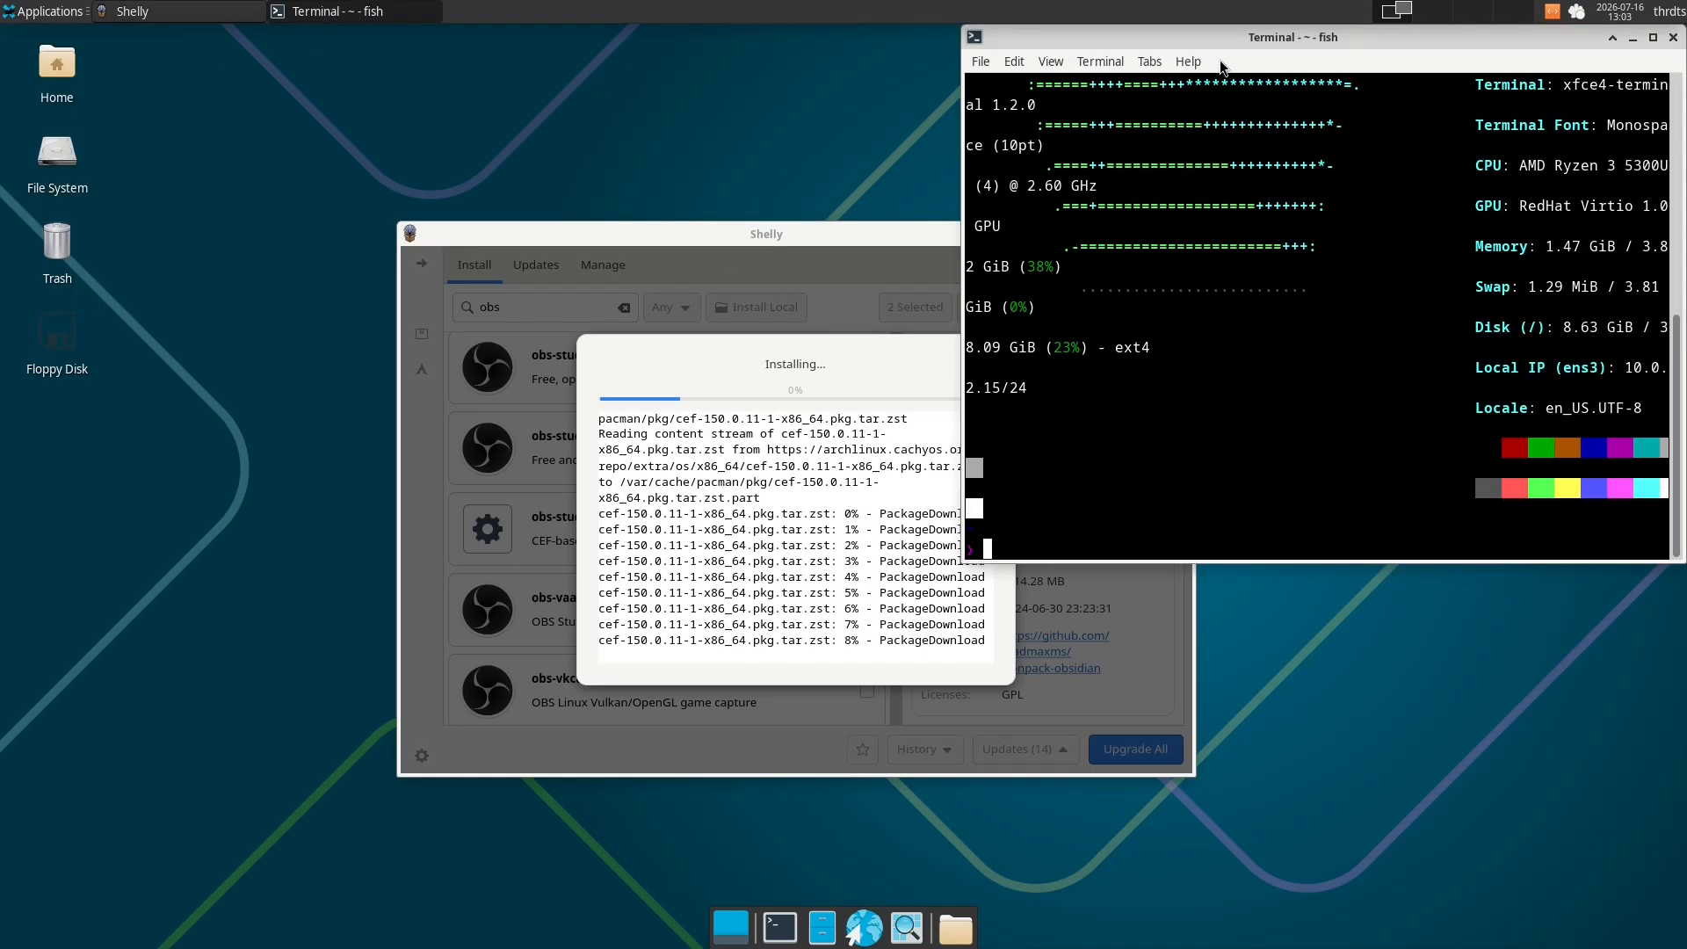
pyautogui.moveTo(1224, 41); pyautogui.dragTo(765, 129)
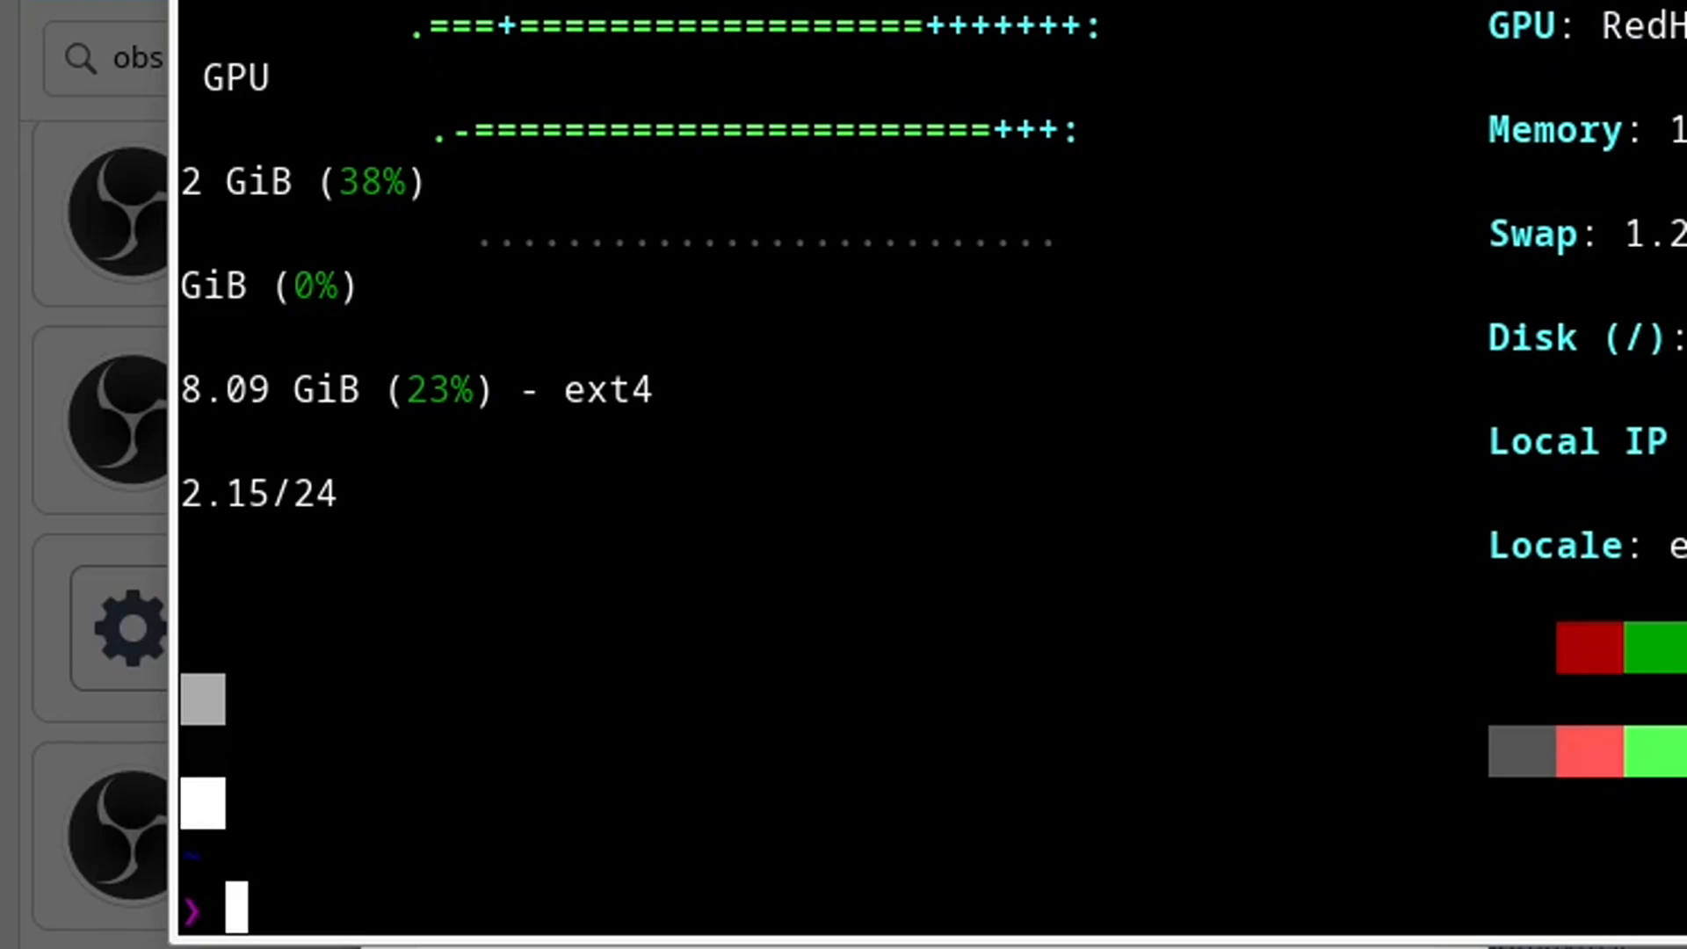
pyautogui.write('pacman')
pyautogui.press('Return')
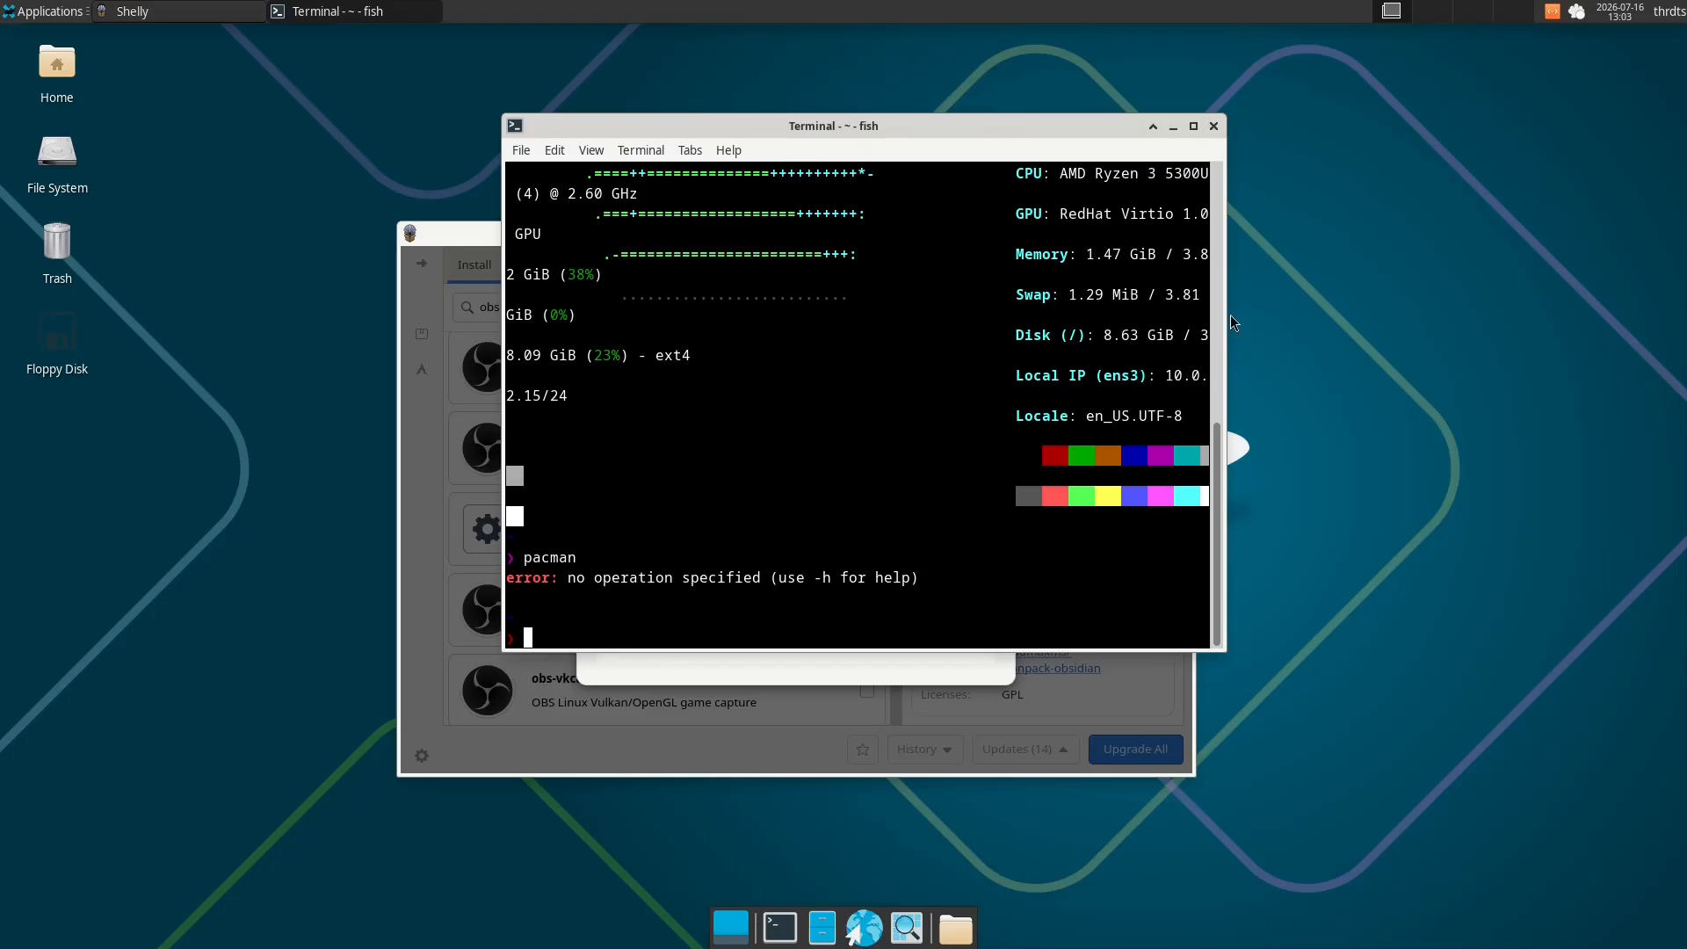
pyautogui.click(1214, 125)
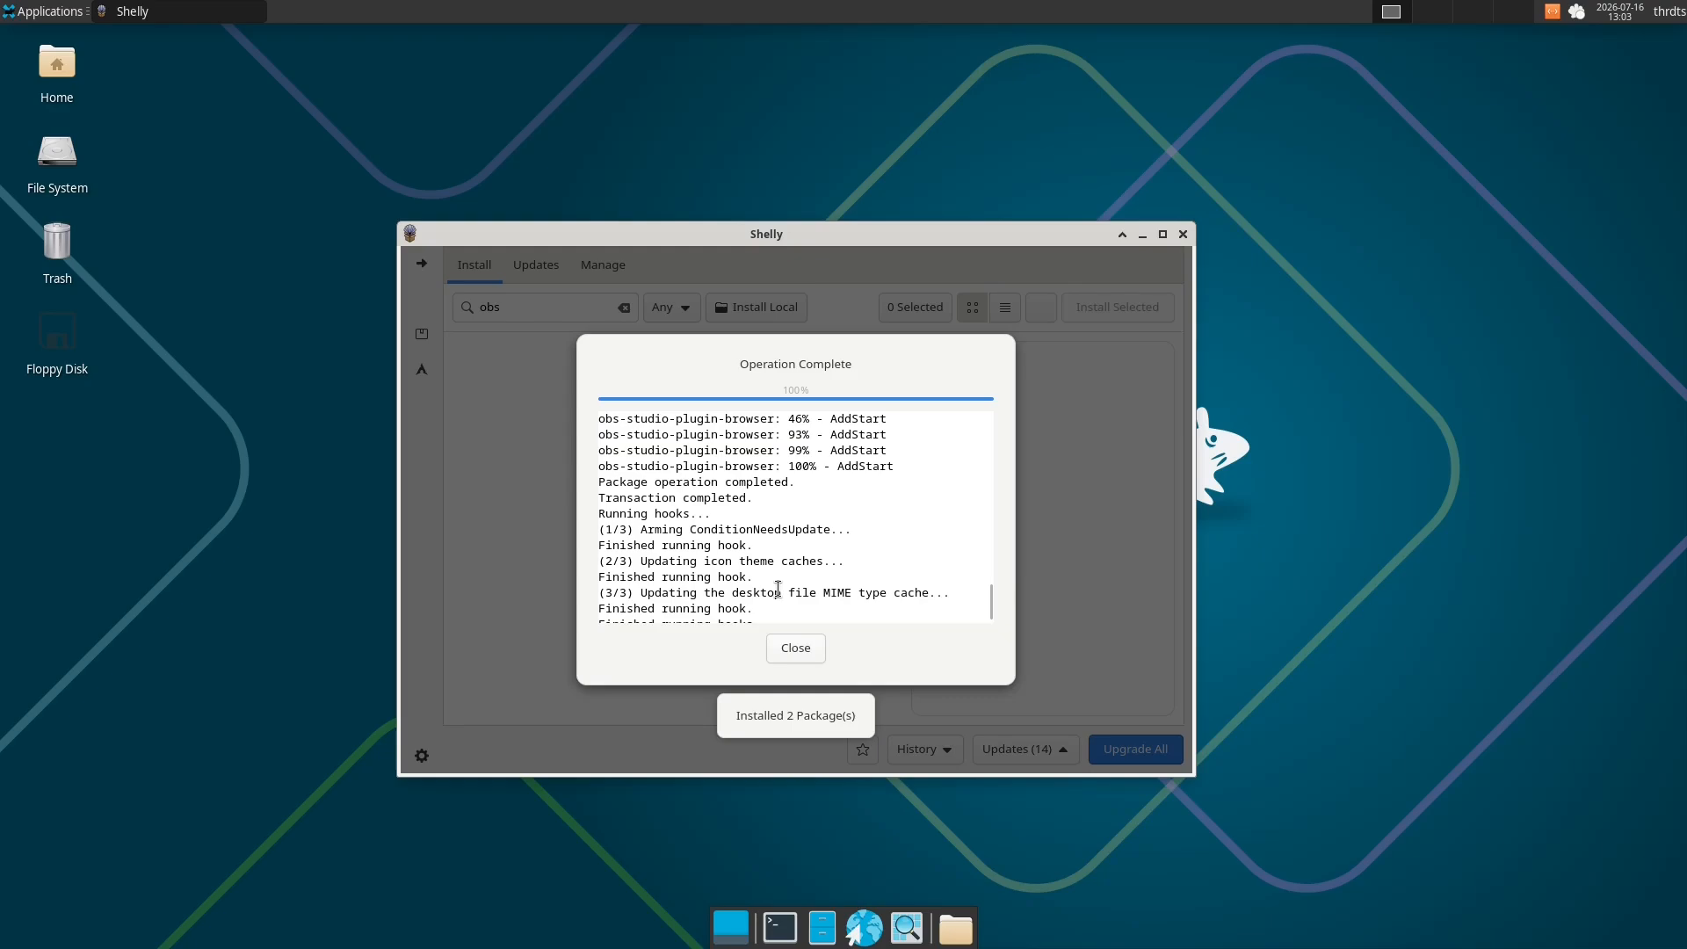
# - Close the finished installation report, launch OBS Studio and dismiss its startup dialogs
pyautogui.click(793, 651)
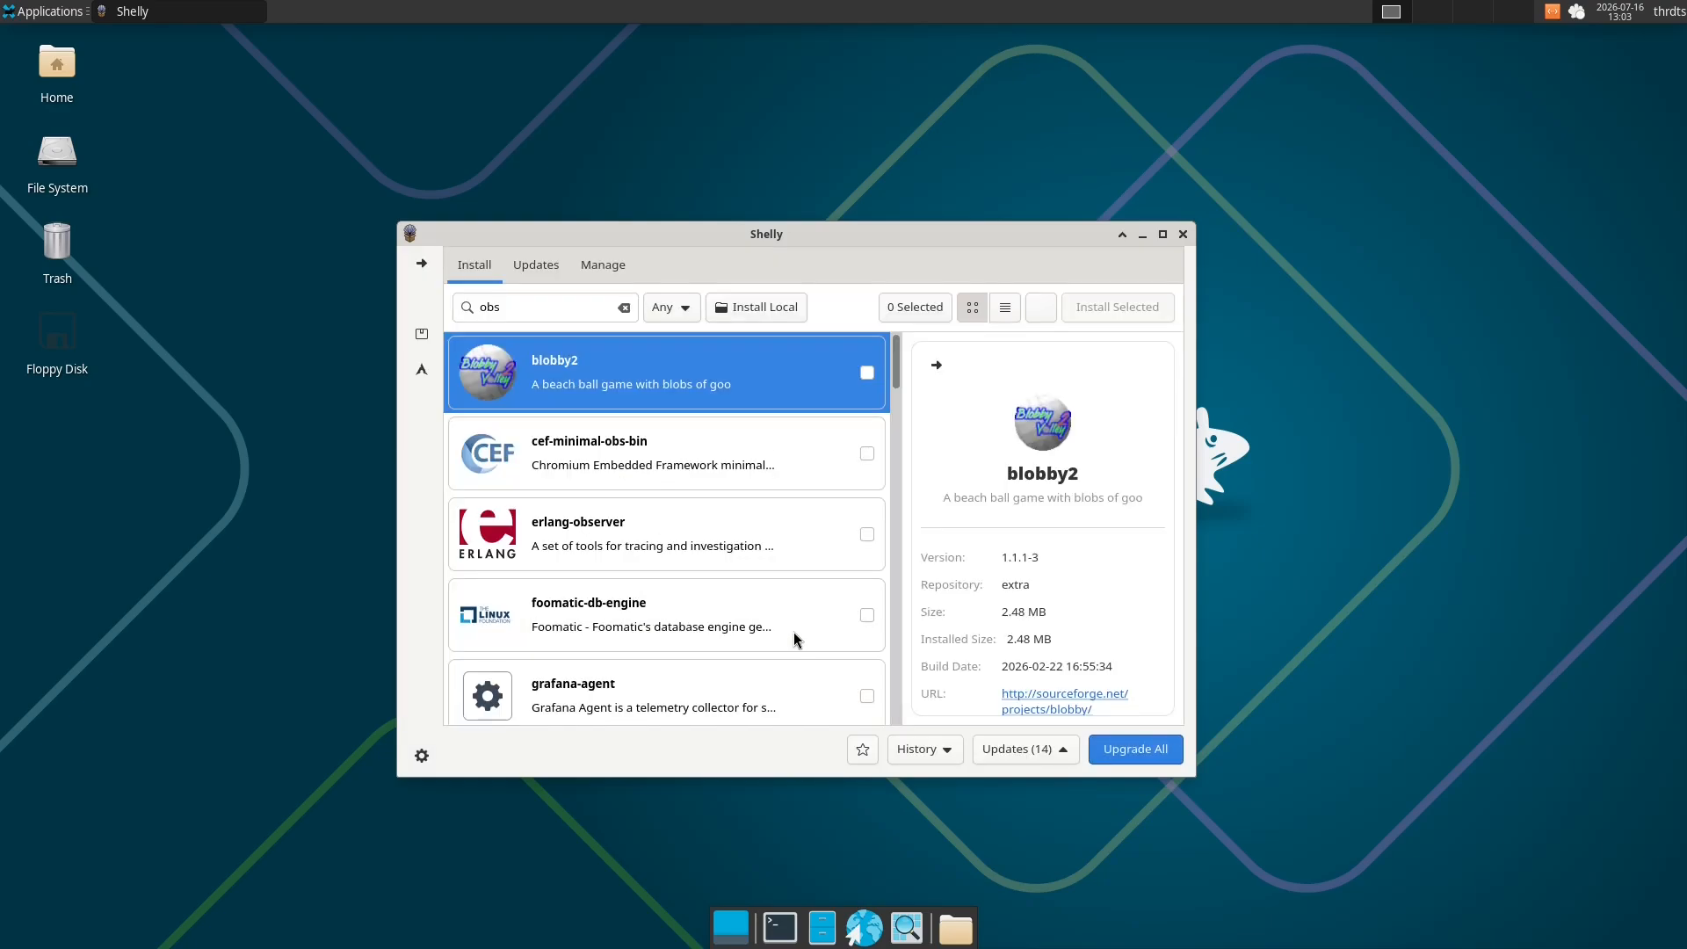
pyautogui.click(793, 639)
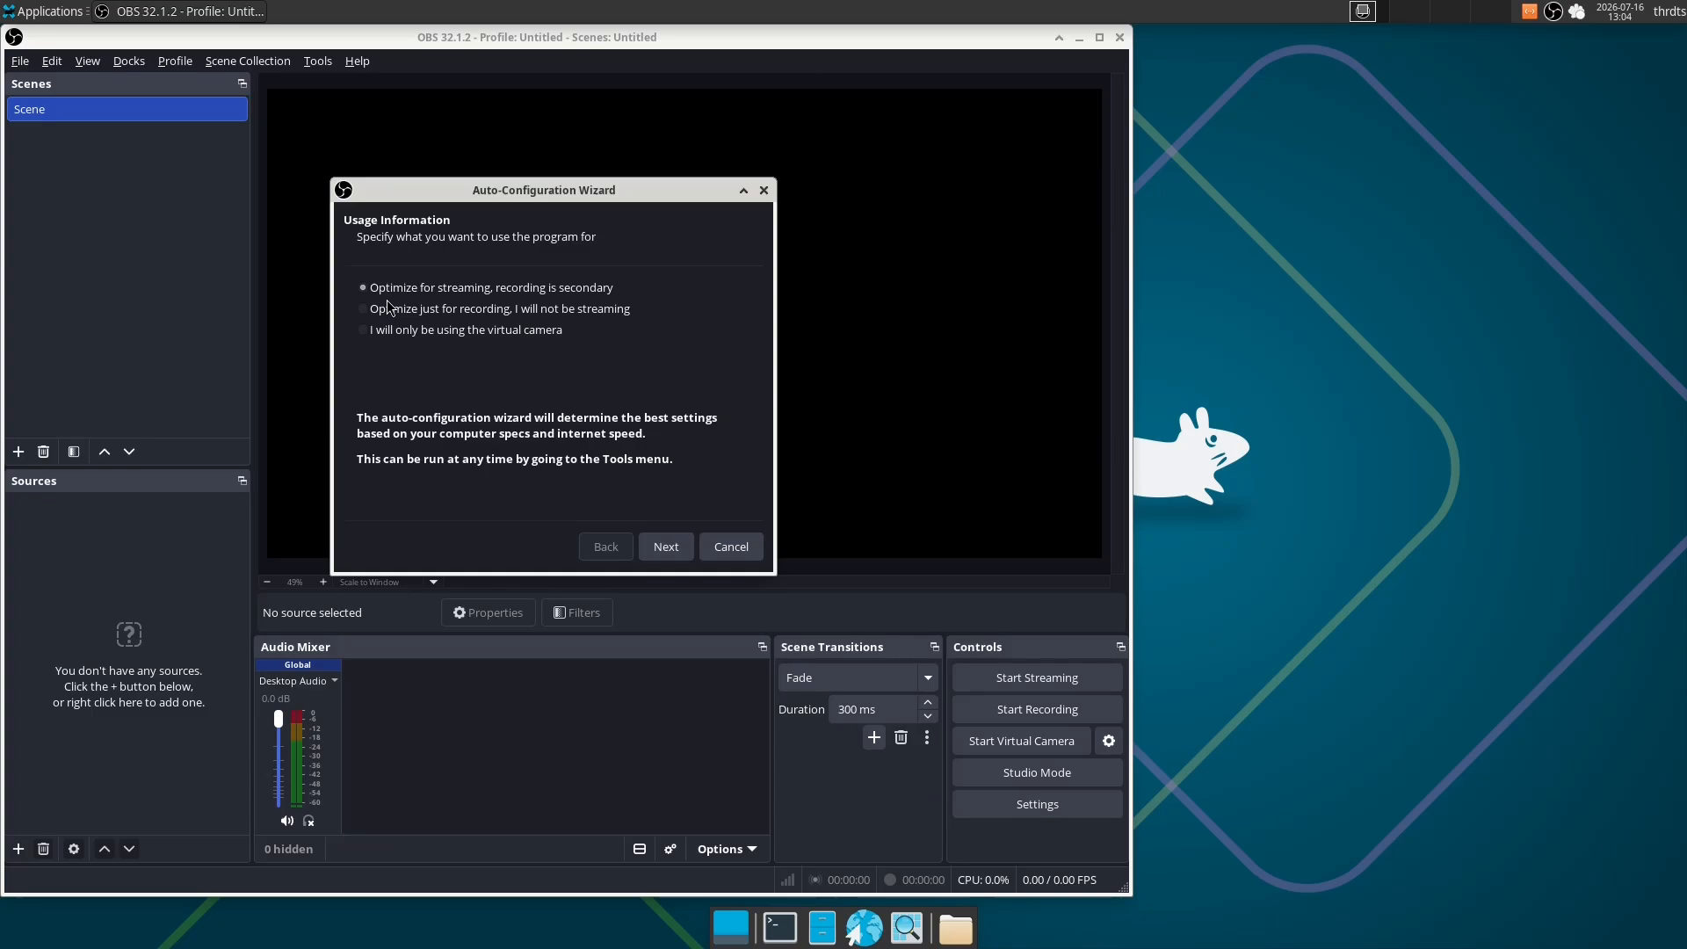
pyautogui.click(731, 546)
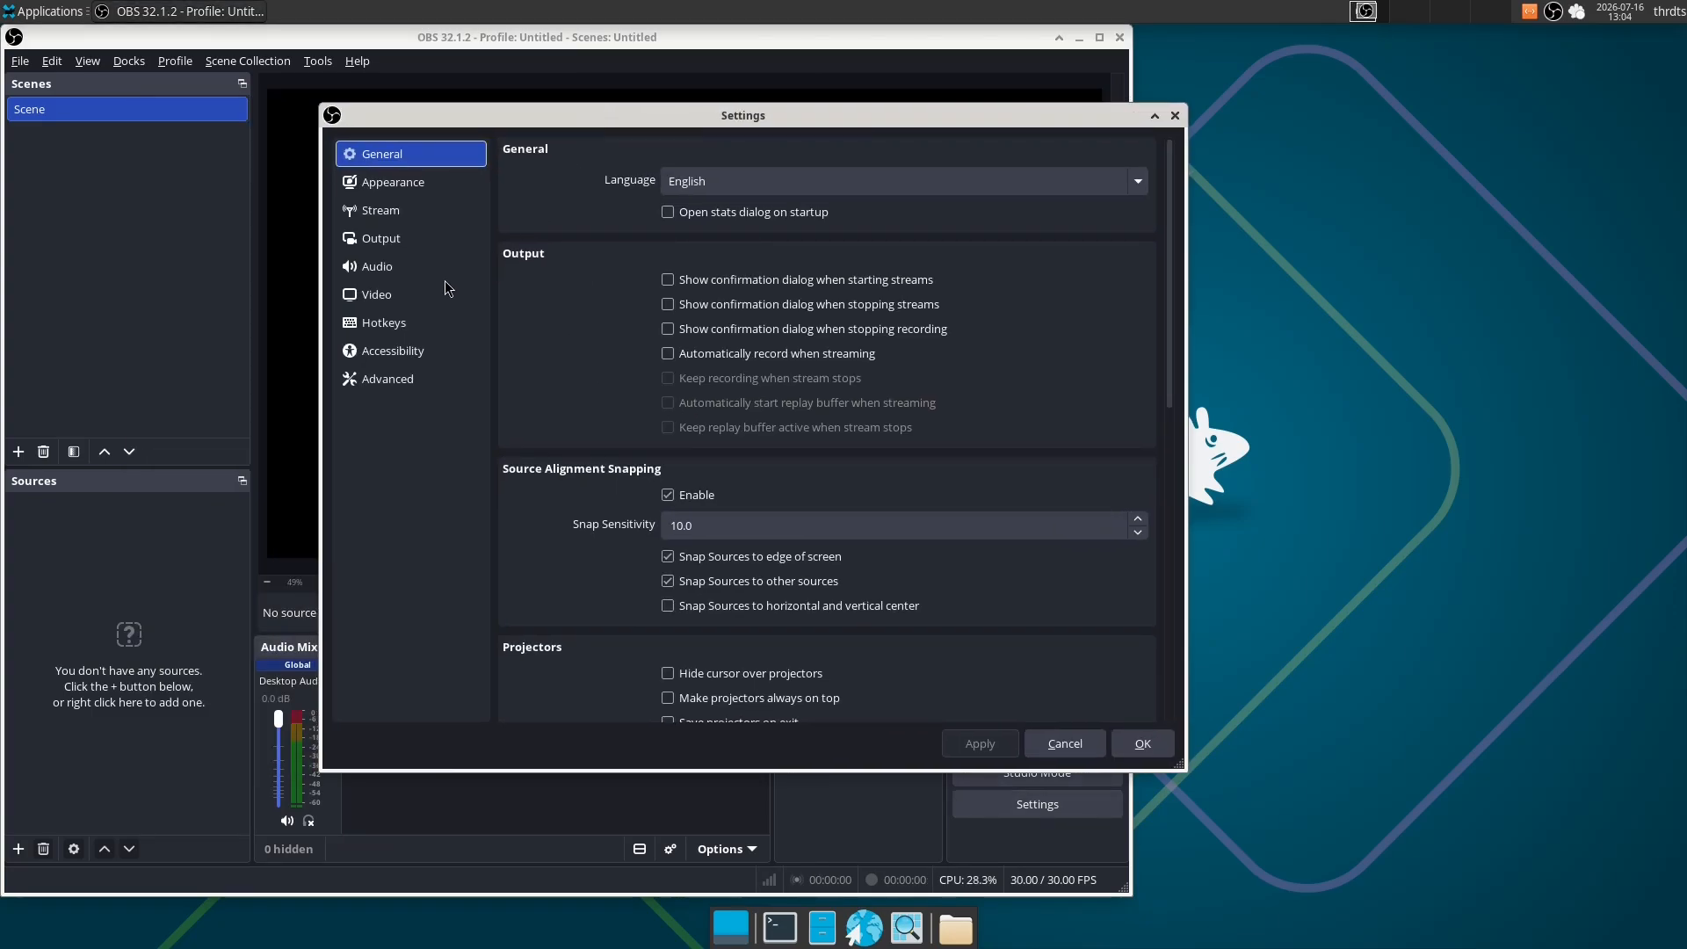
# - Switch the output mode to Advanced in the OBS output settings
pyautogui.click(399, 249)
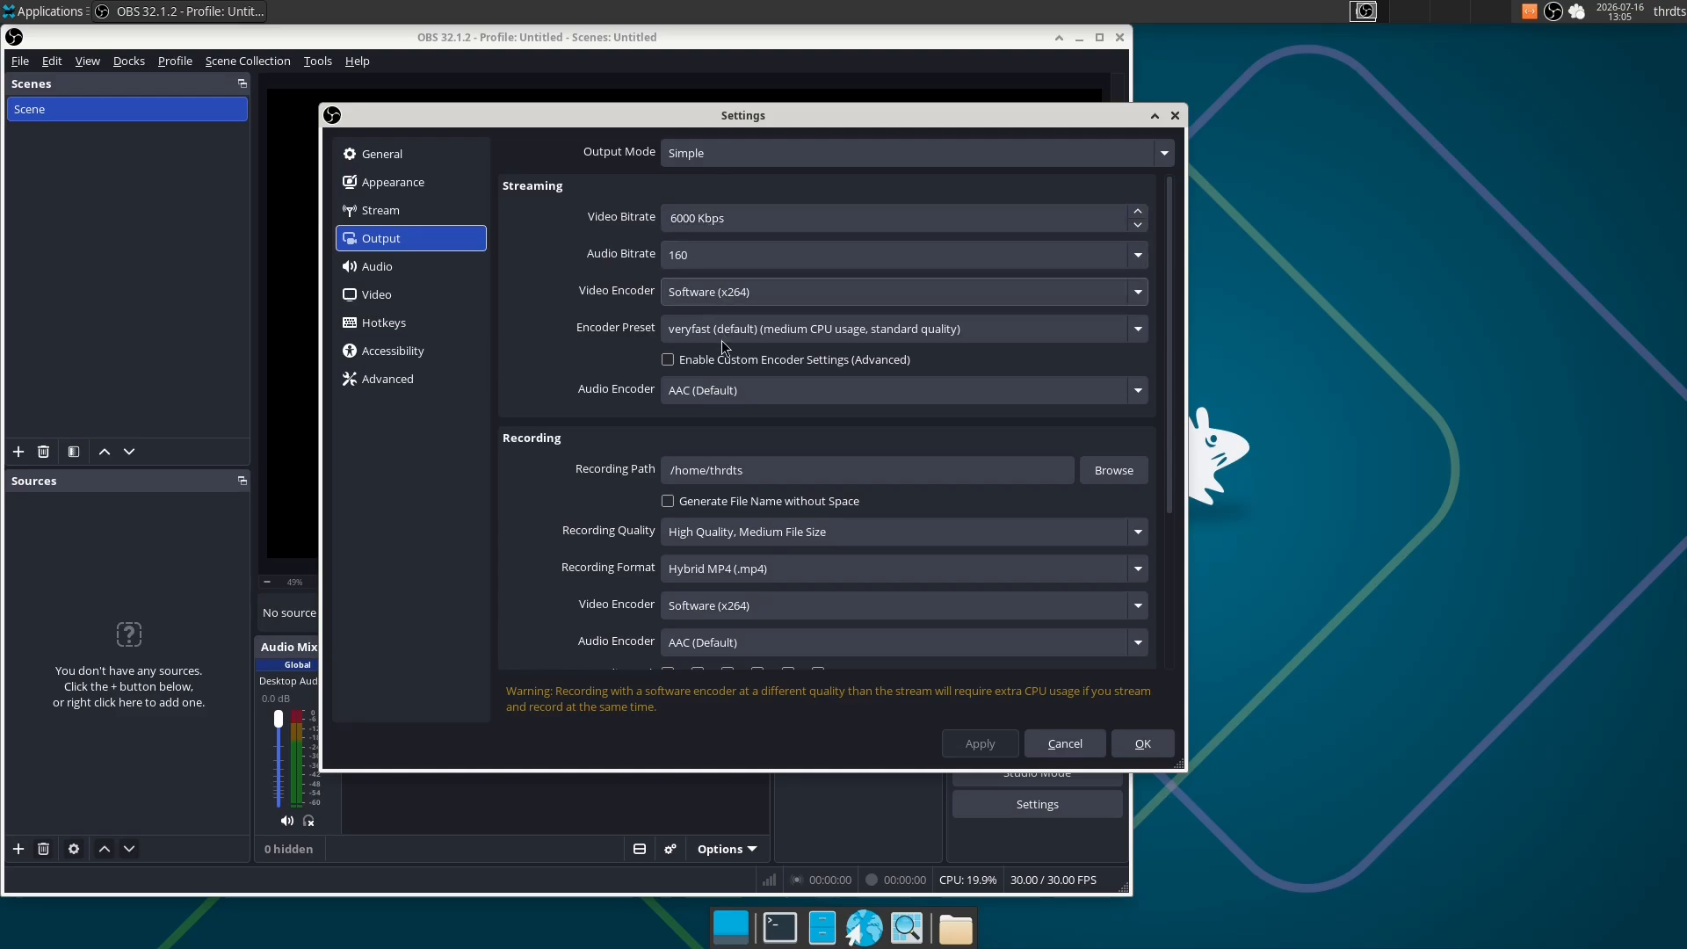
pyautogui.click(764, 155)
pyautogui.click(731, 181)
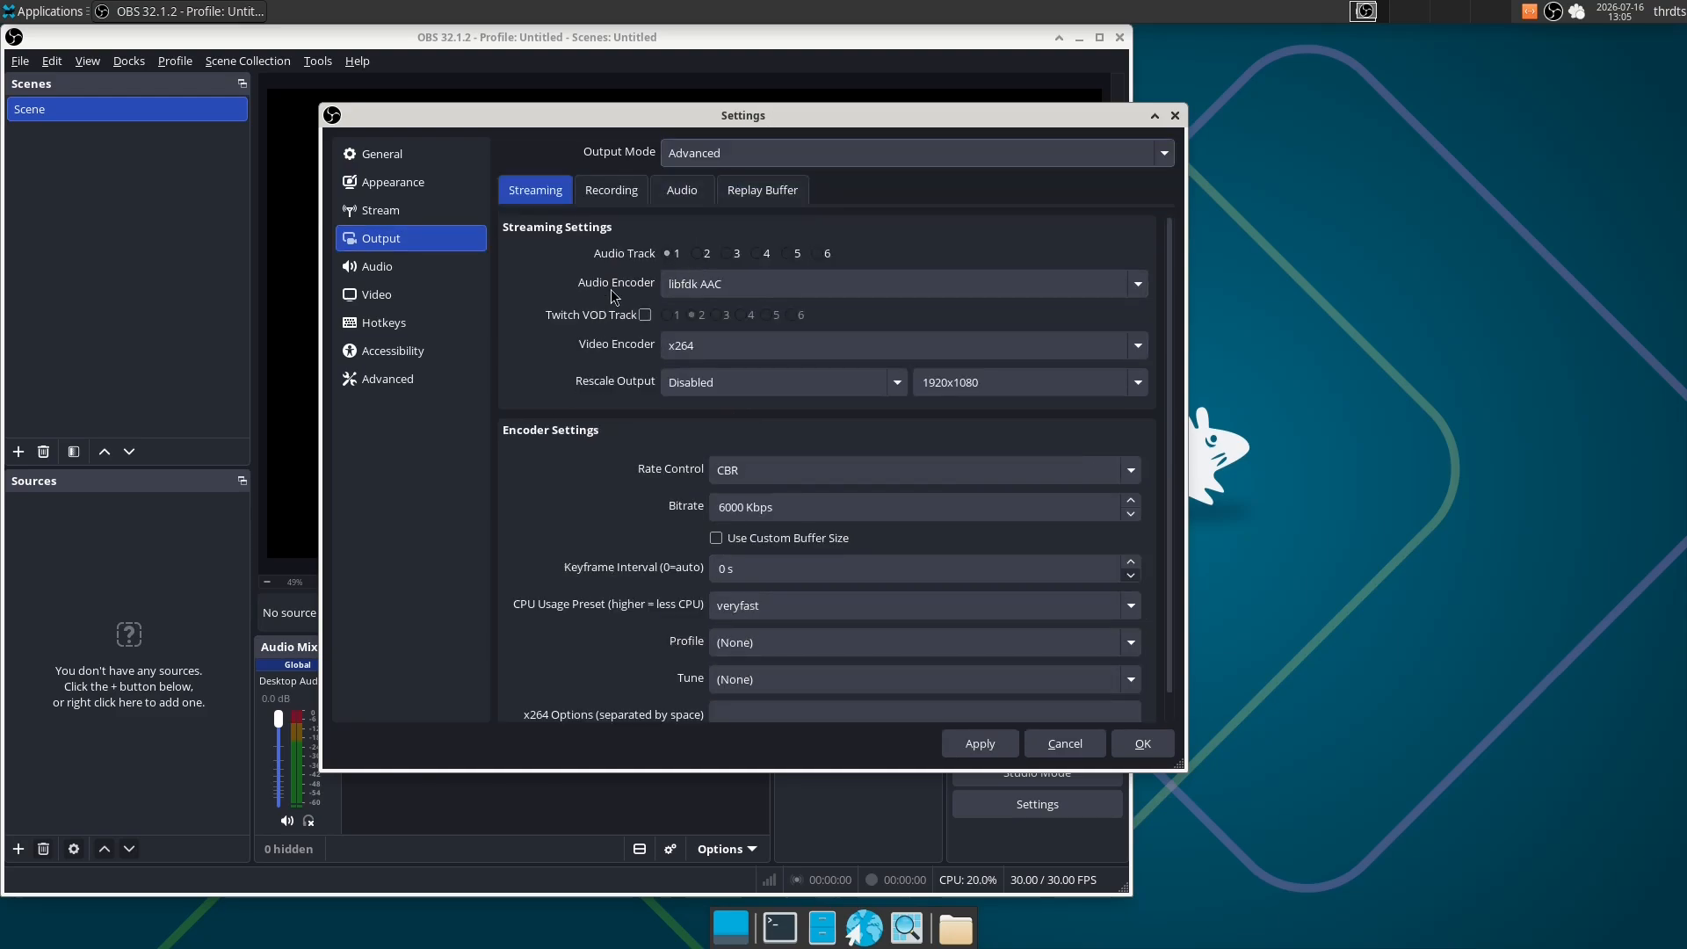
# - Choose libfdk AAC as the recording audio encoder and enable audio tracks 2 and 3 for recording
pyautogui.click(615, 190)
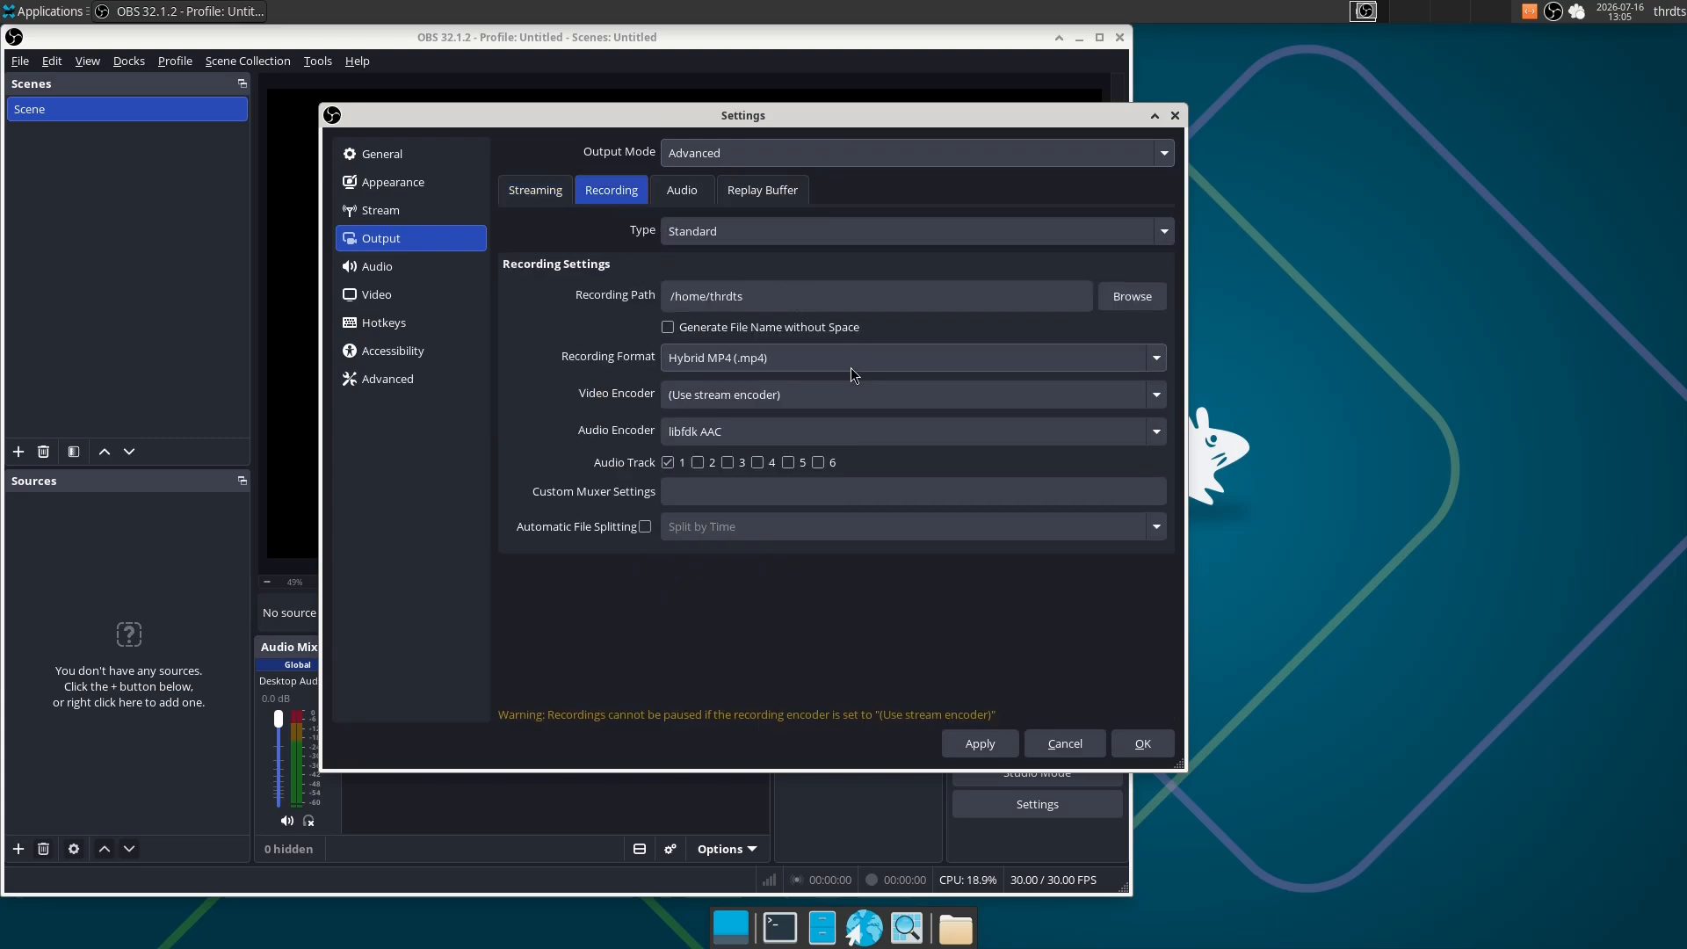
pyautogui.click(534, 190)
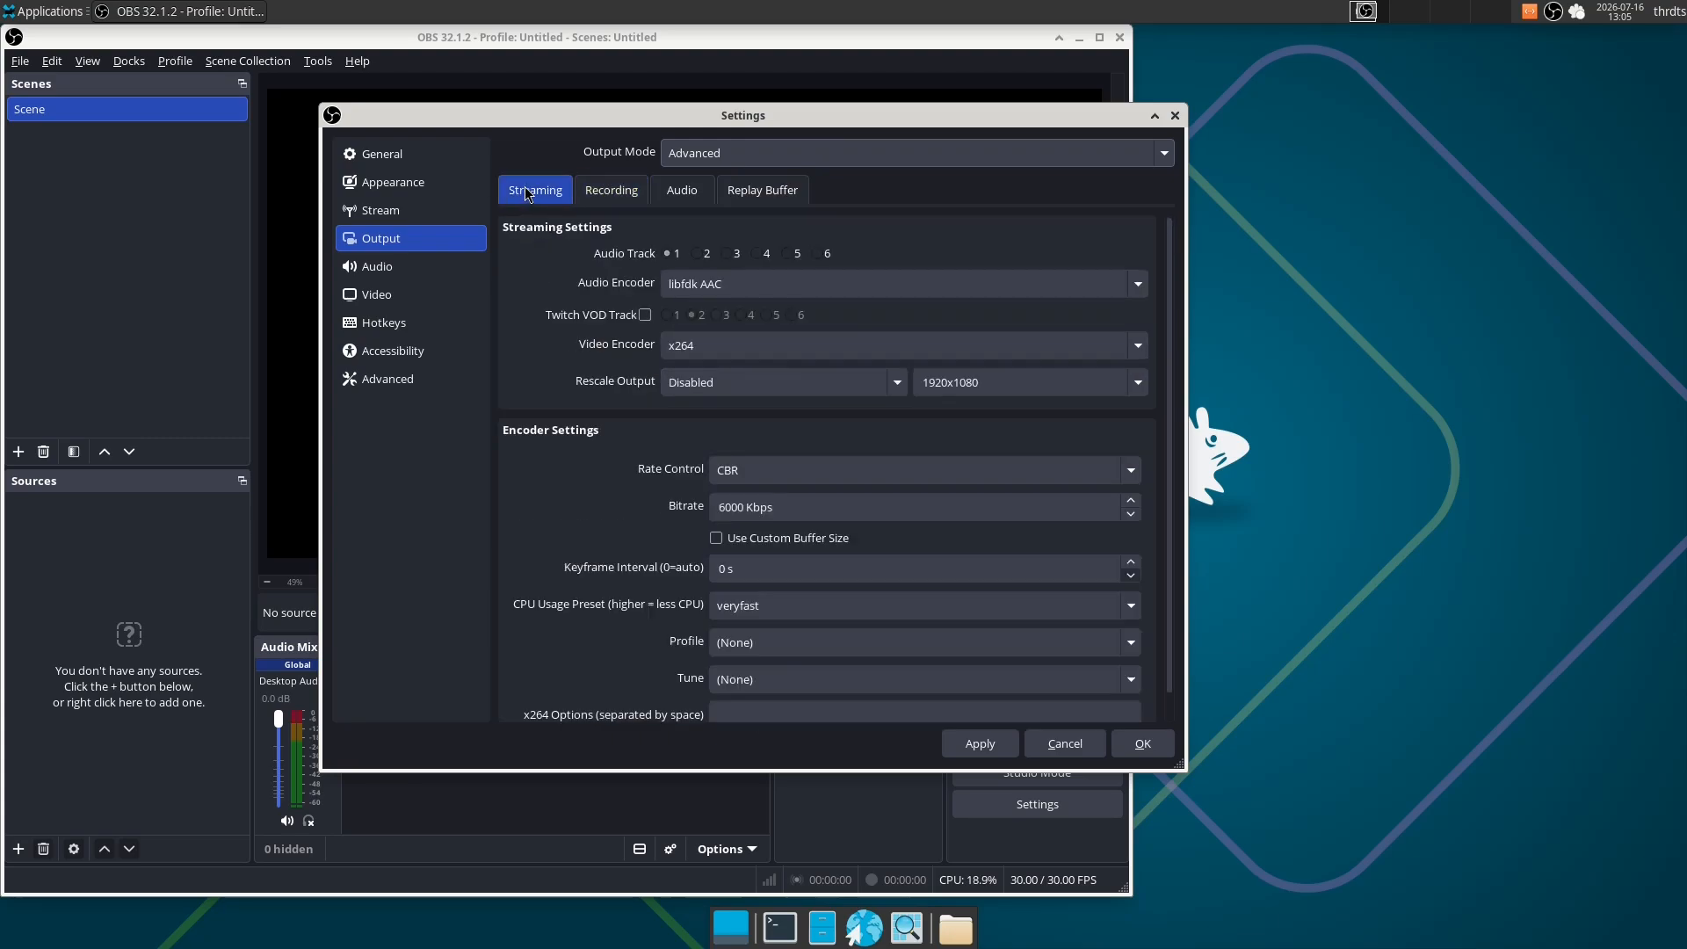
pyautogui.click(612, 191)
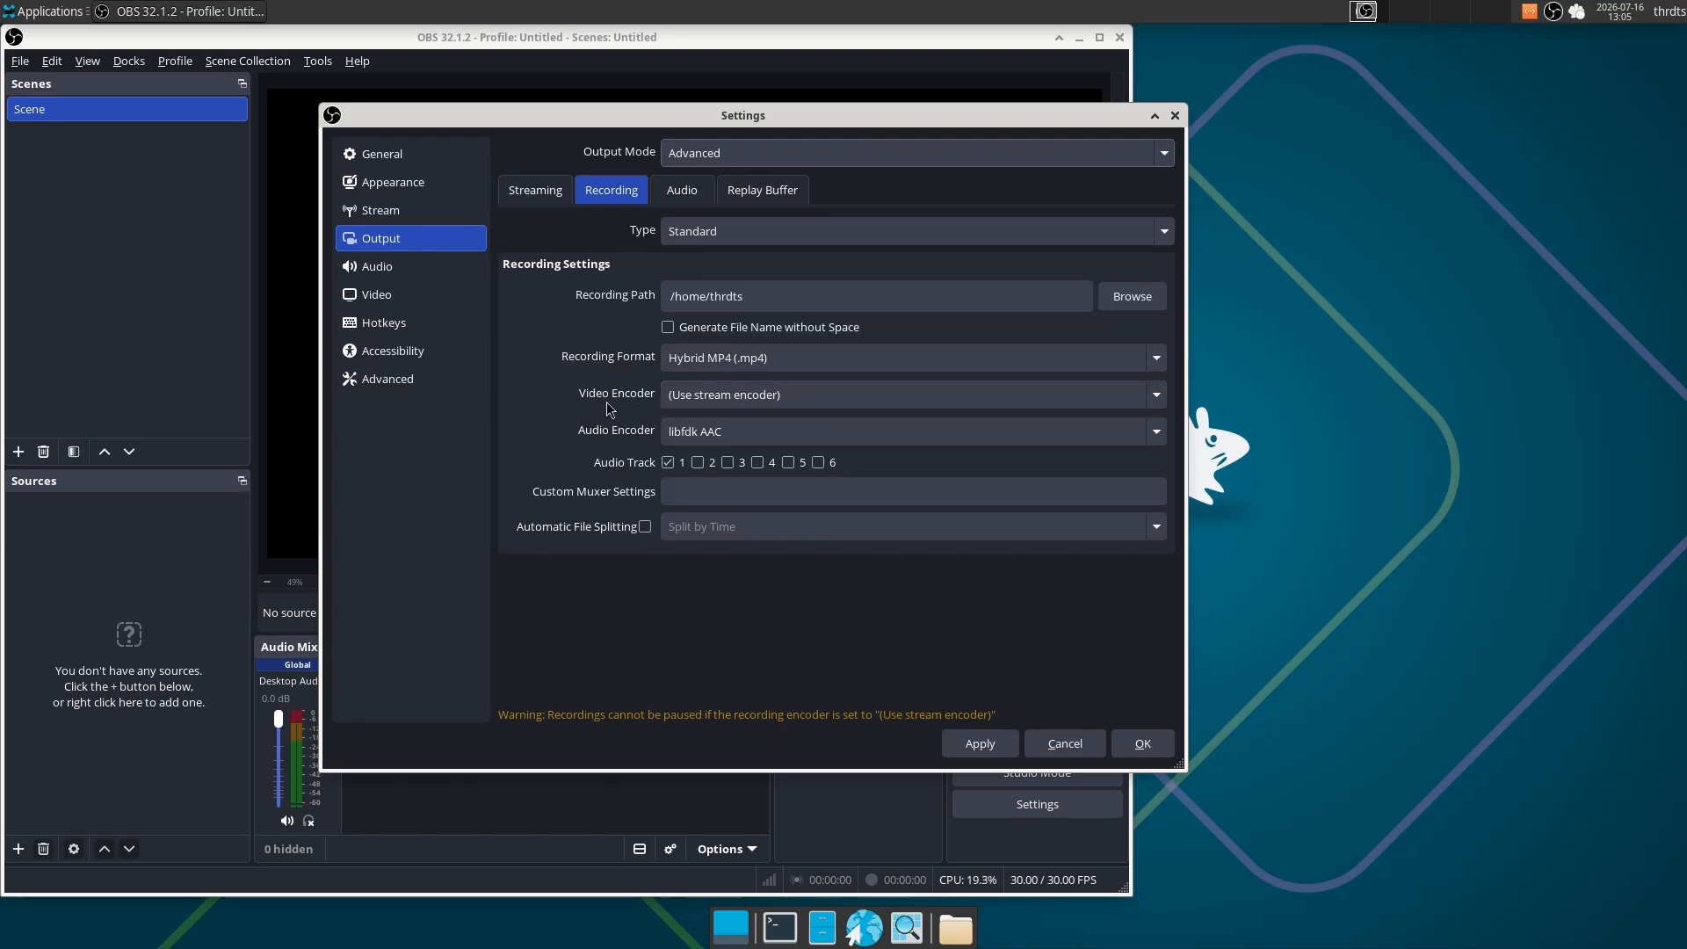
pyautogui.click(723, 432)
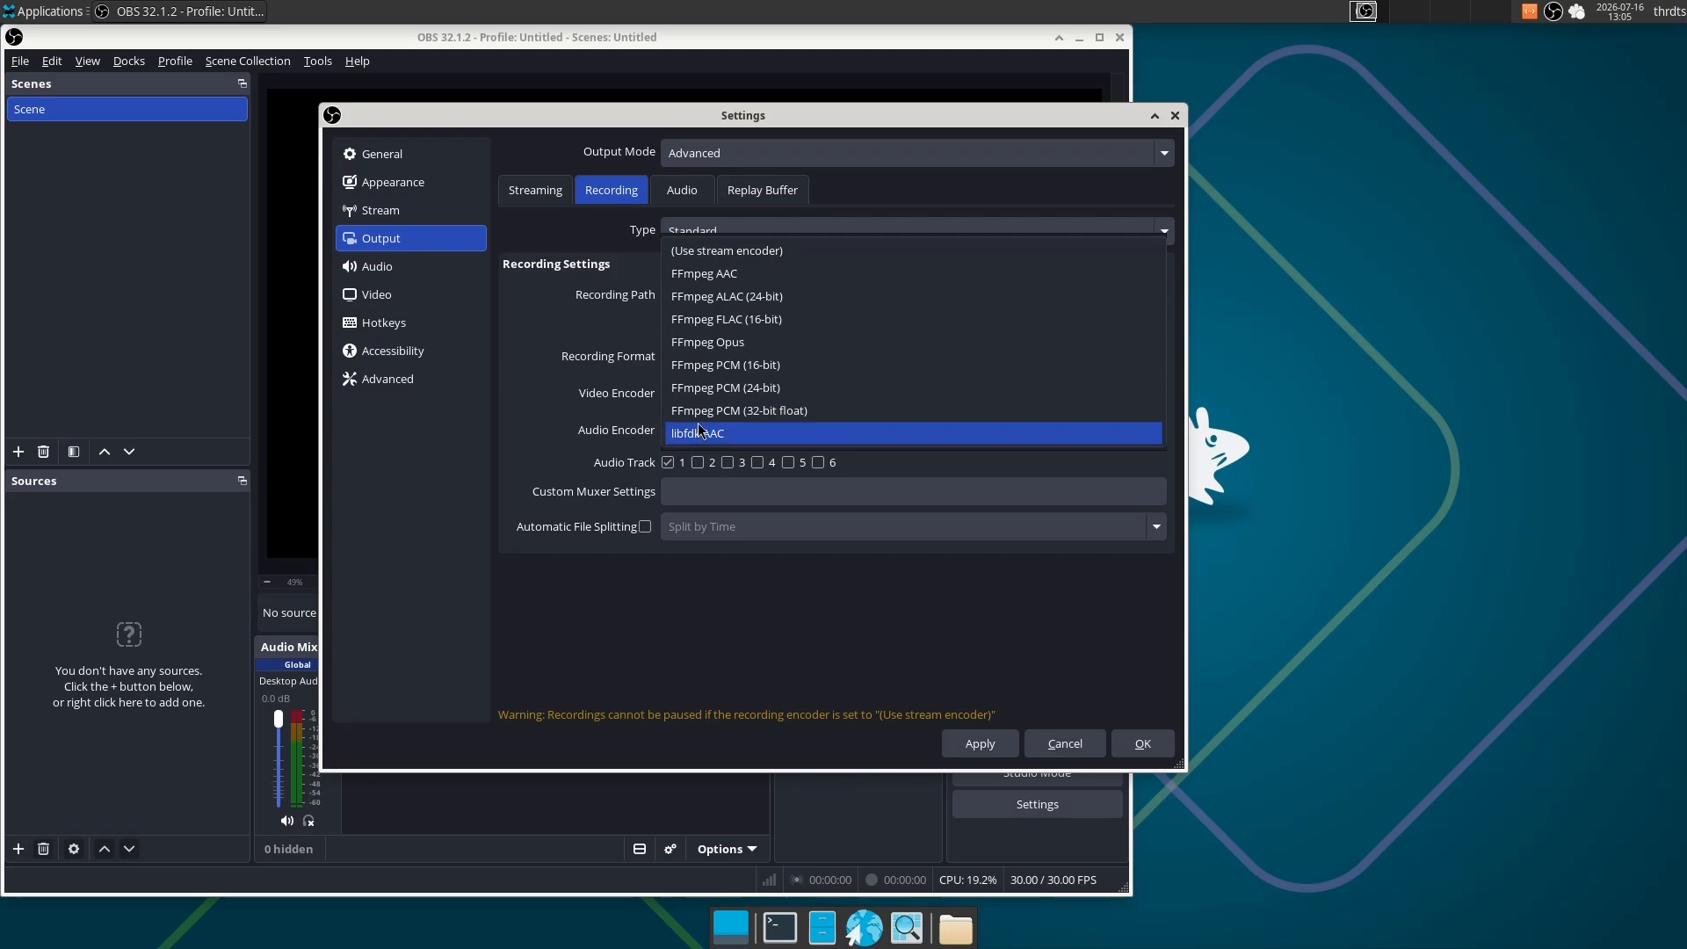
pyautogui.click(727, 434)
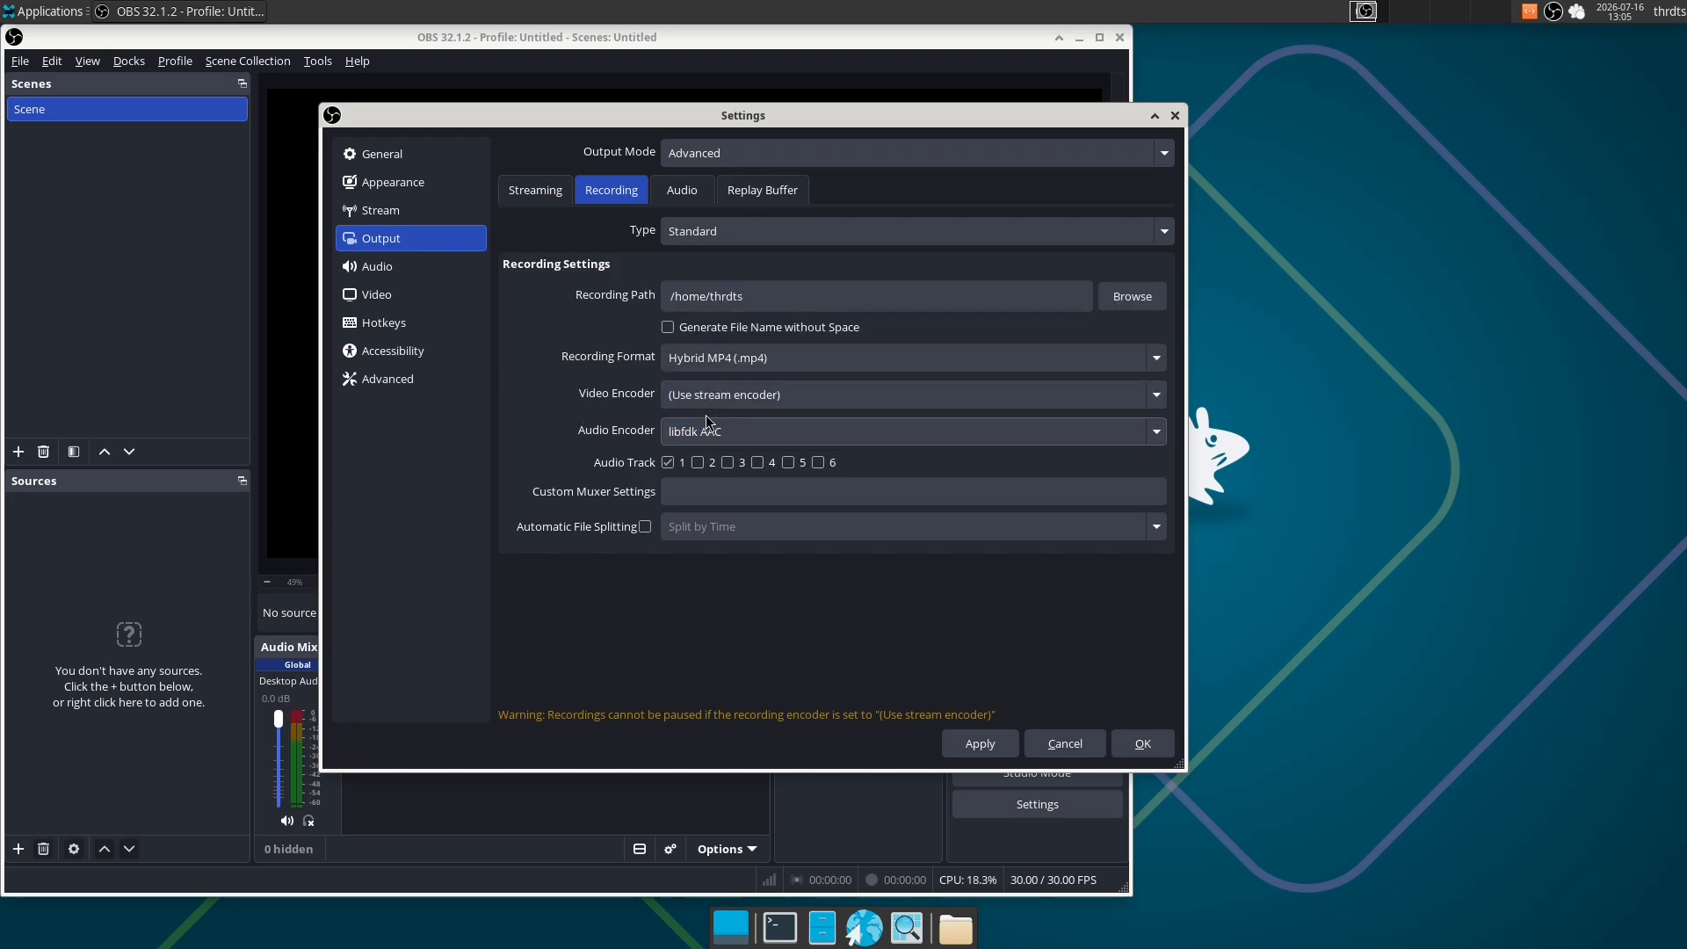
pyautogui.click(698, 463)
pyautogui.click(727, 463)
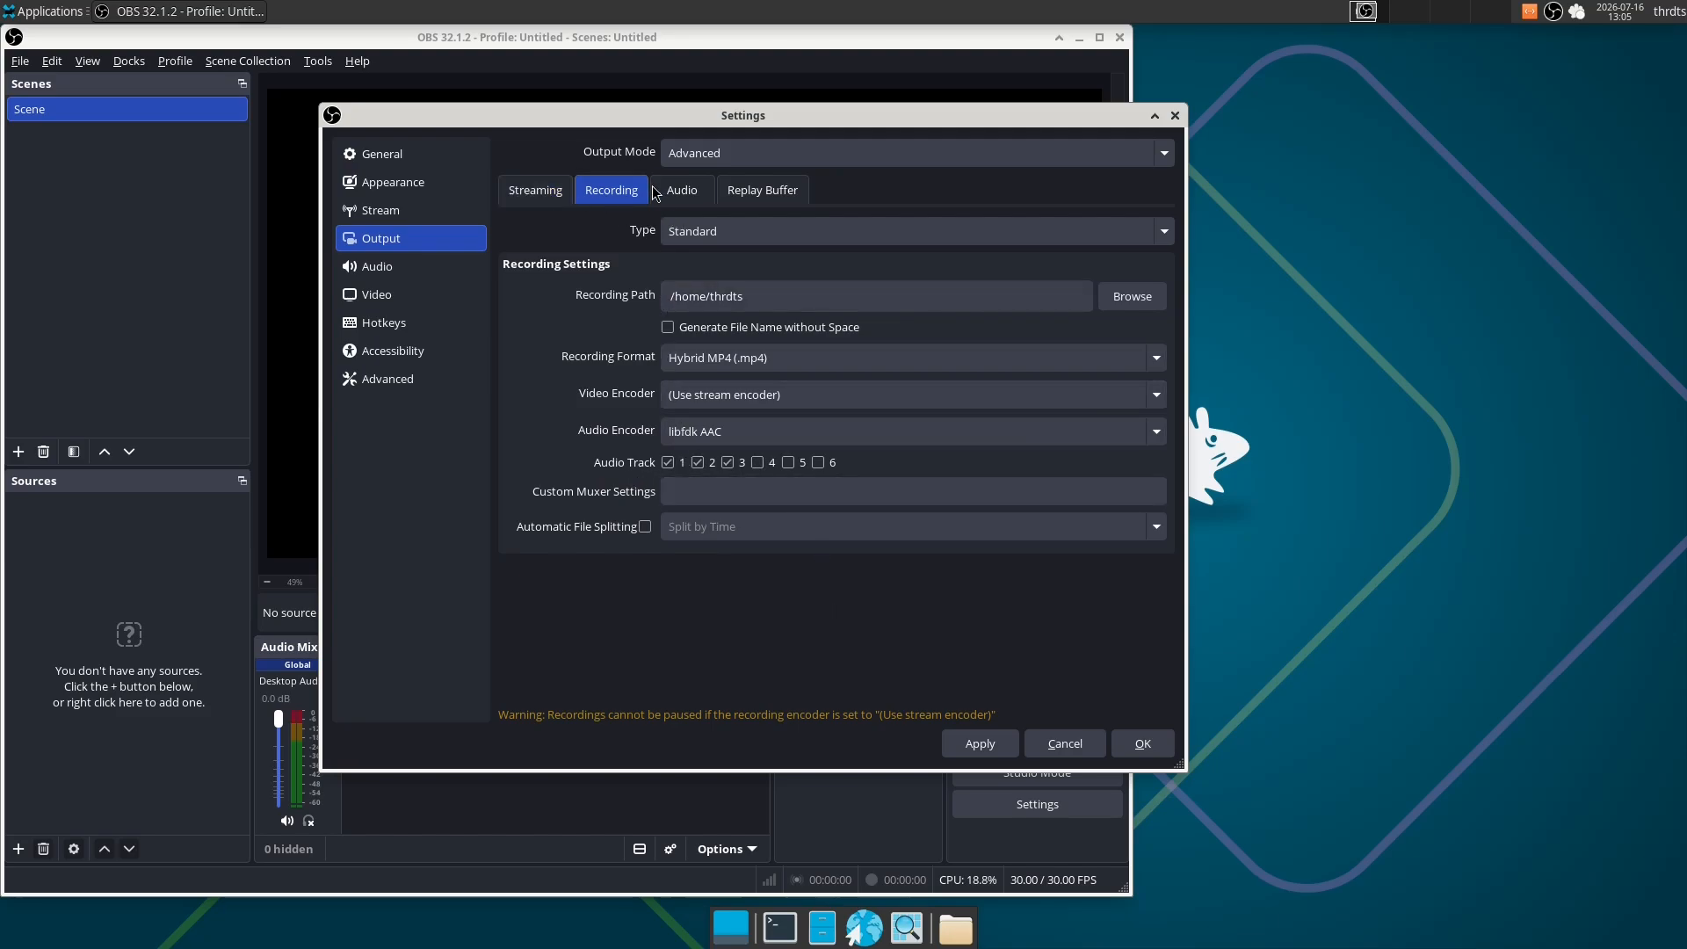
# - Review the output audio track bitrates, the streaming encoder settings and the available video encoders
pyautogui.click(703, 195)
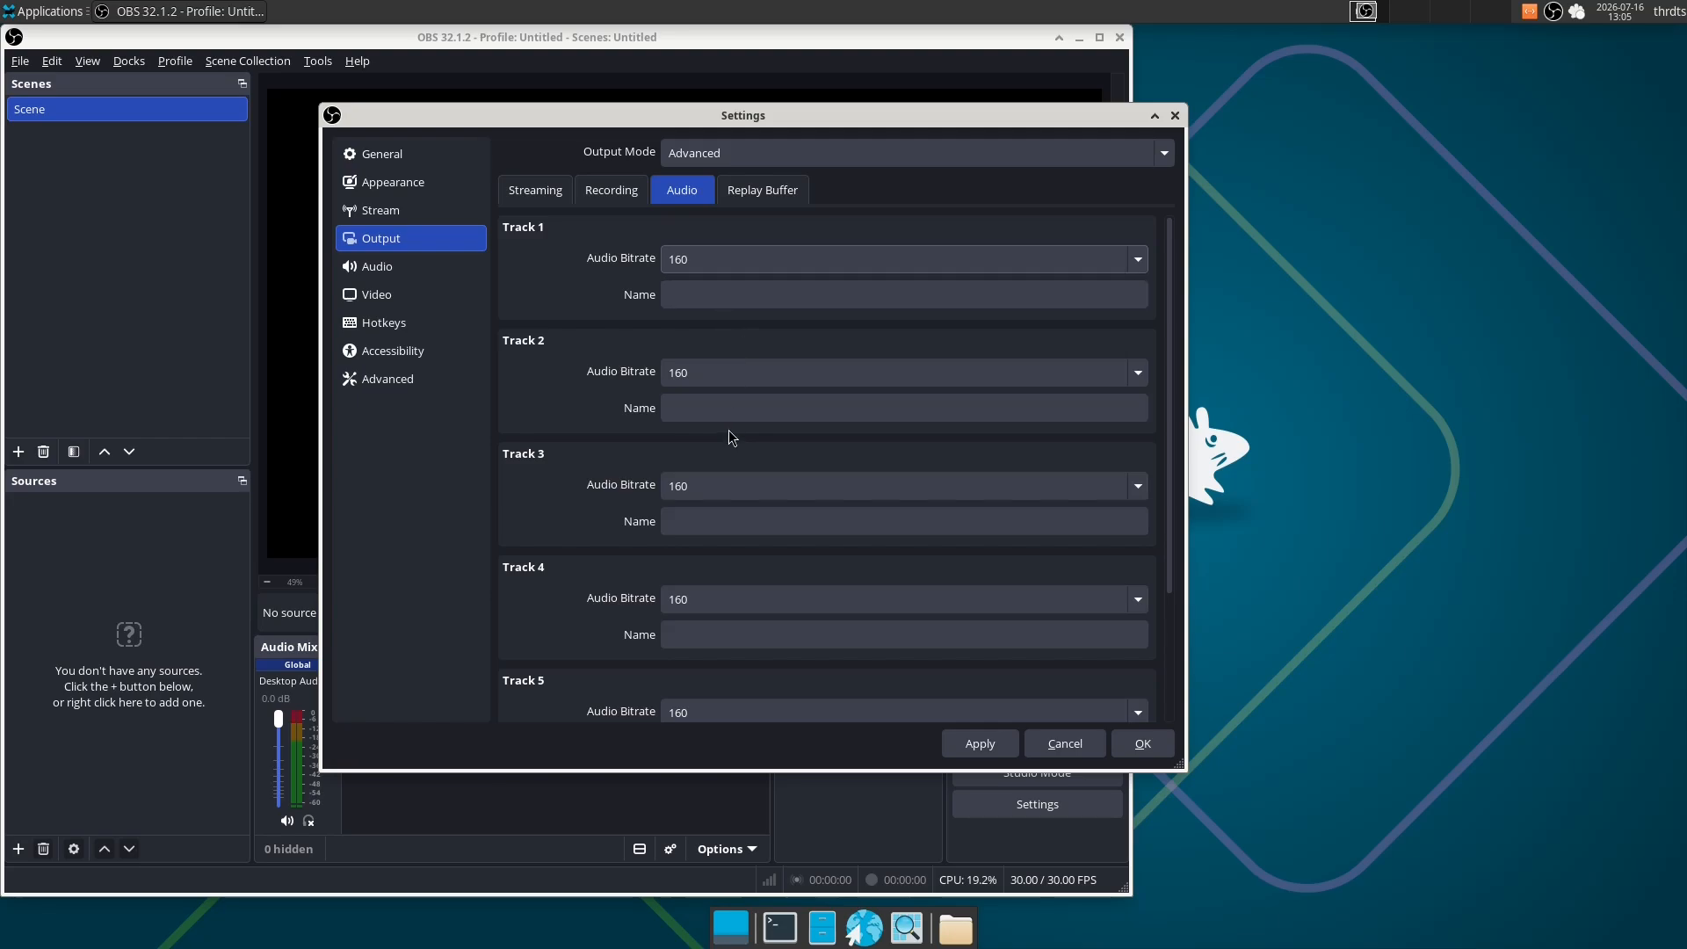
pyautogui.click(528, 188)
pyautogui.scroll(-1, 642, 477)
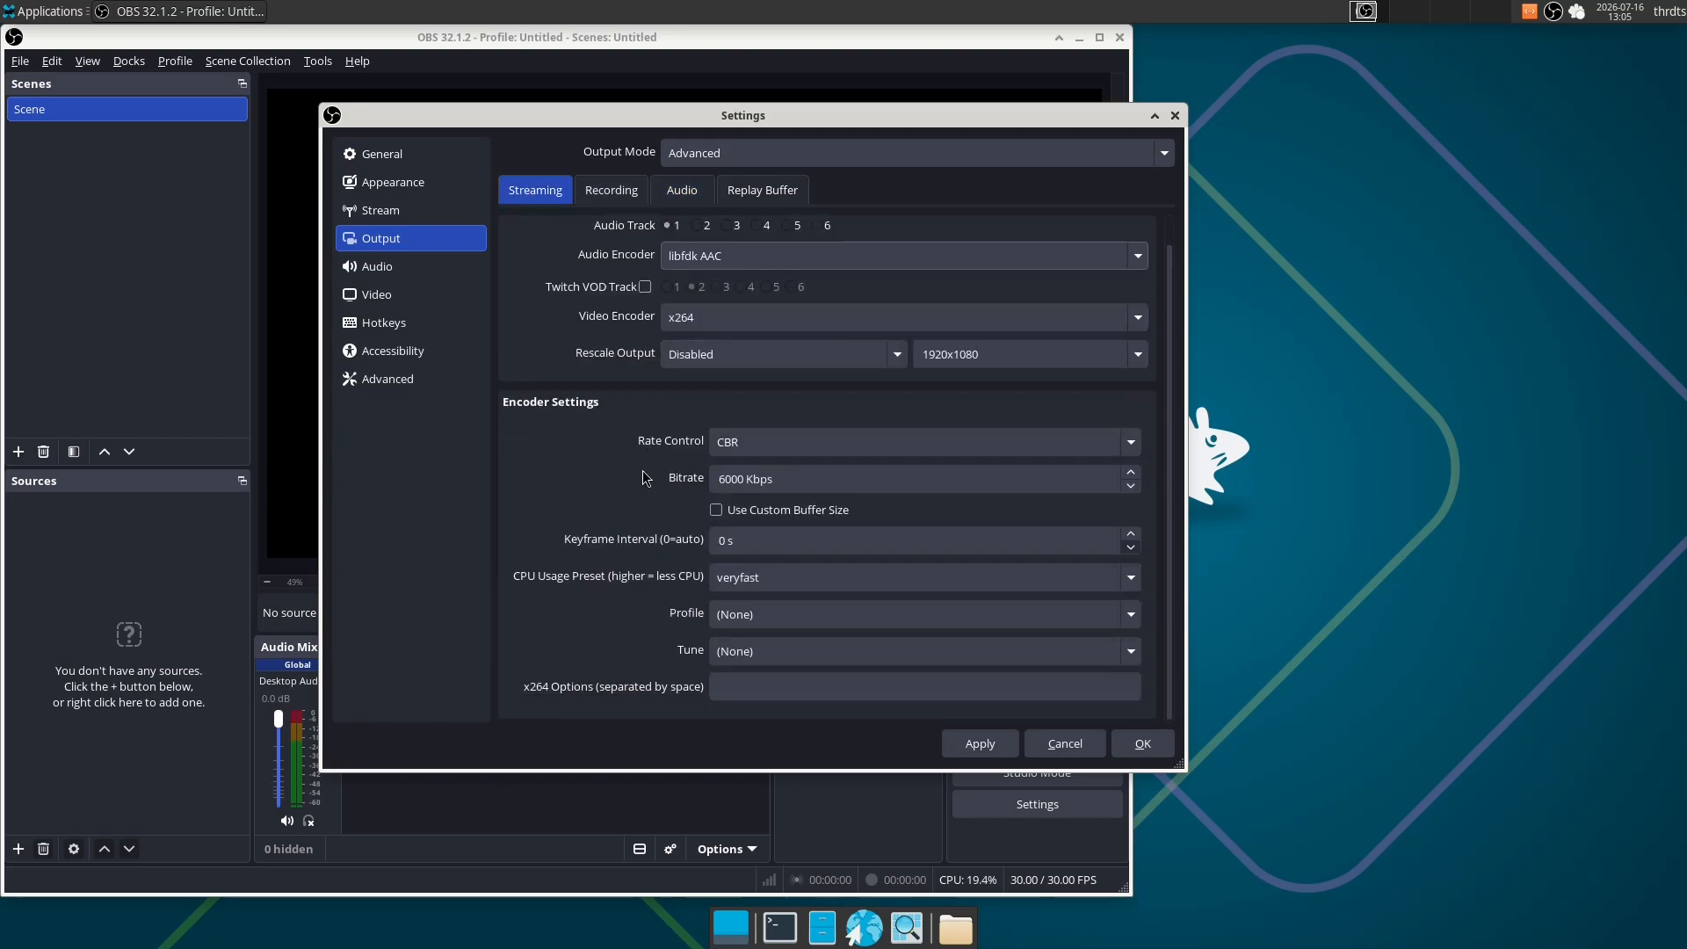
pyautogui.scroll(1, 646, 489)
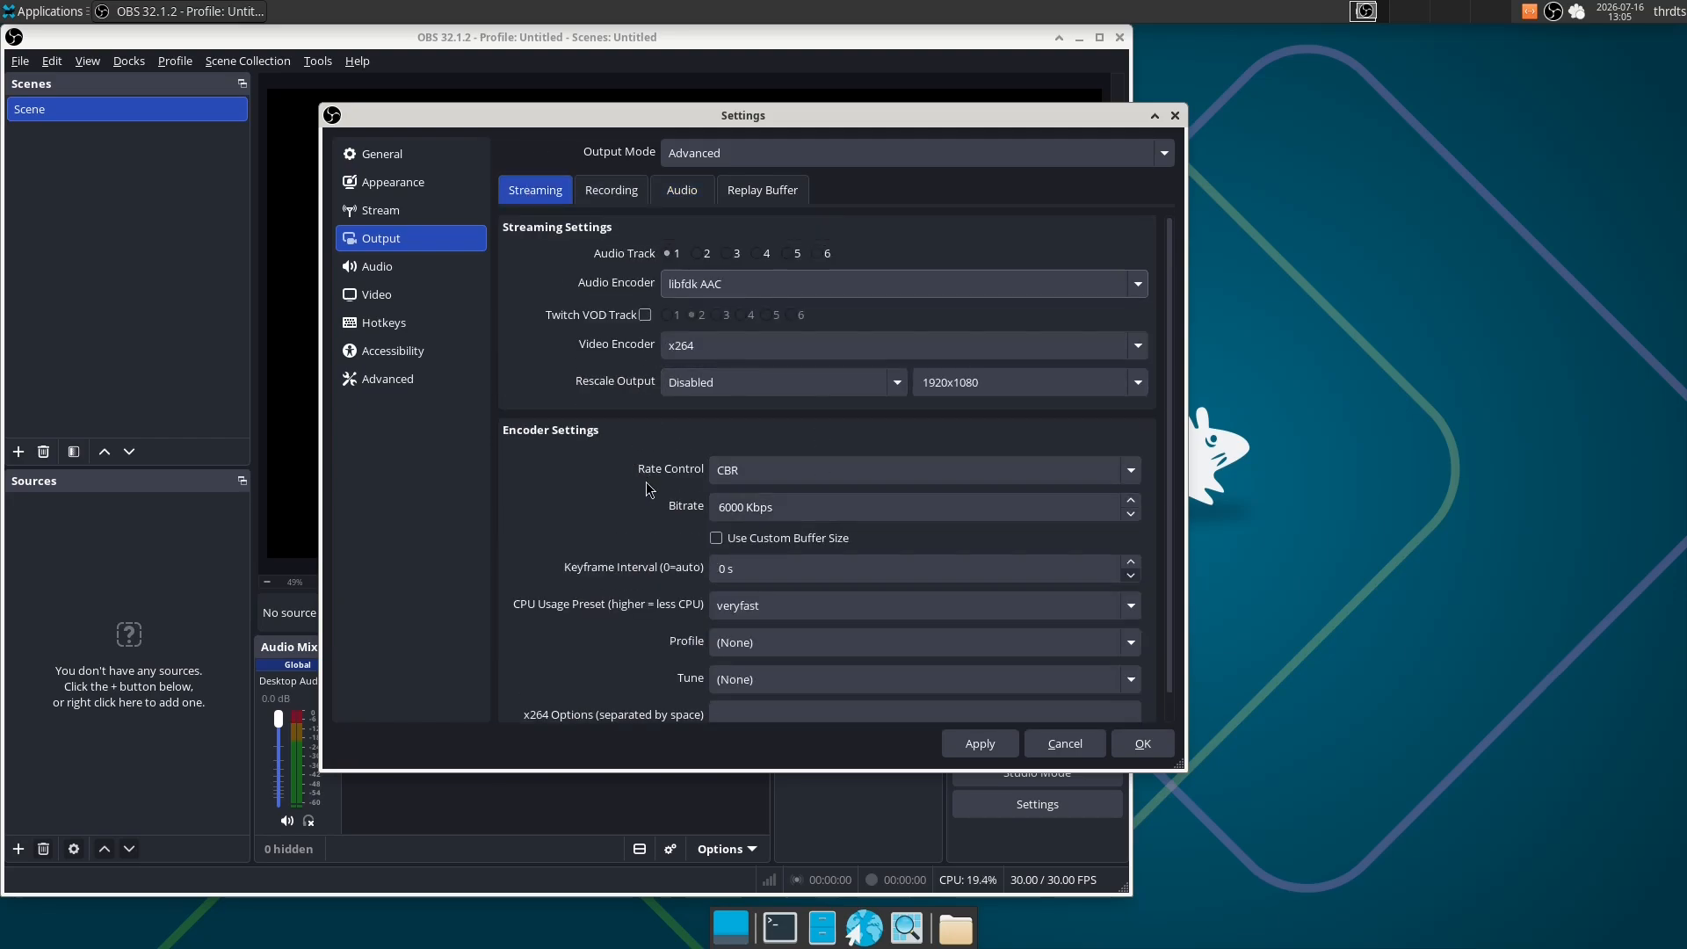
pyautogui.click(696, 345)
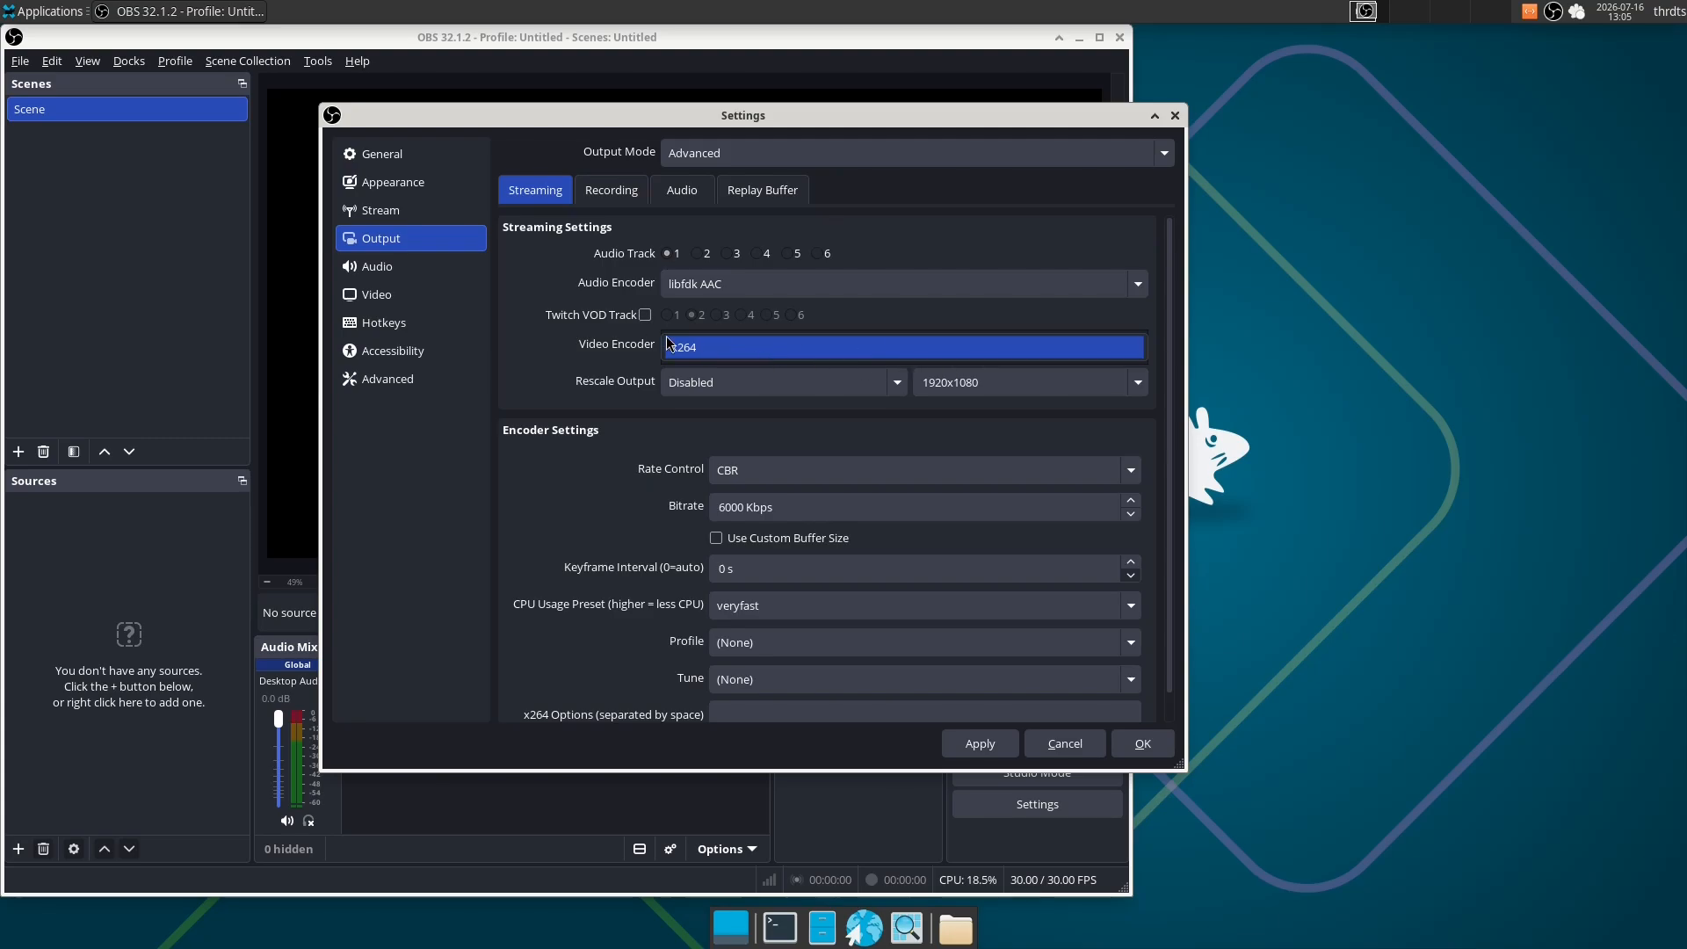
pyautogui.click(698, 347)
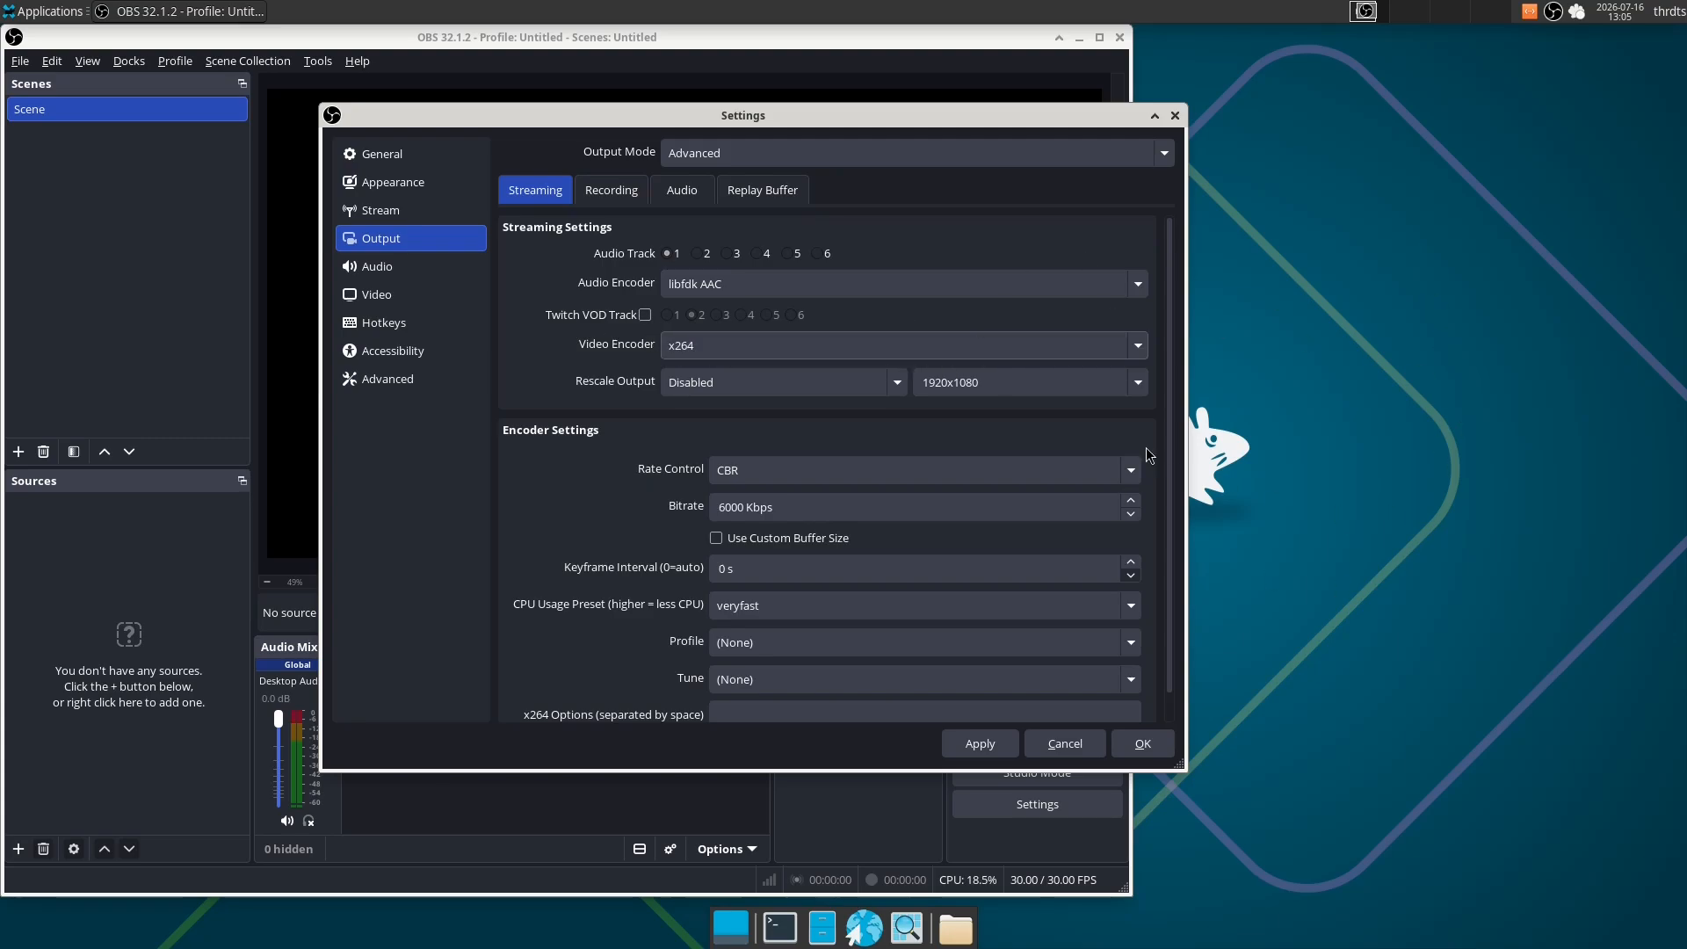
pyautogui.click(709, 346)
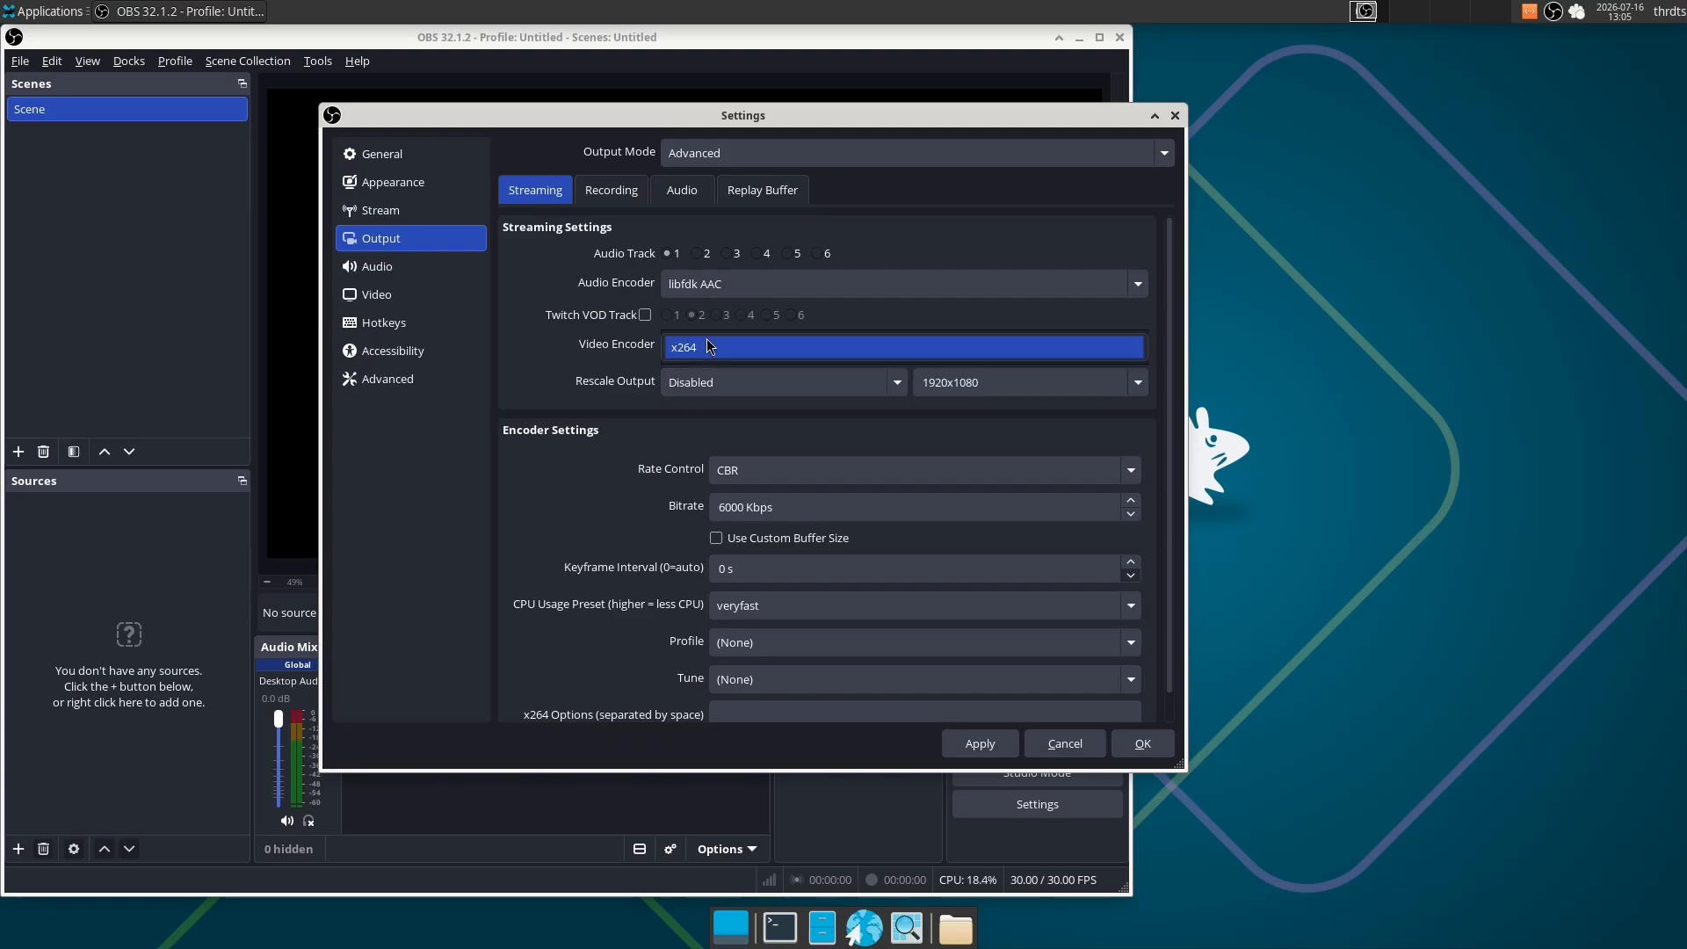
pyautogui.click(710, 346)
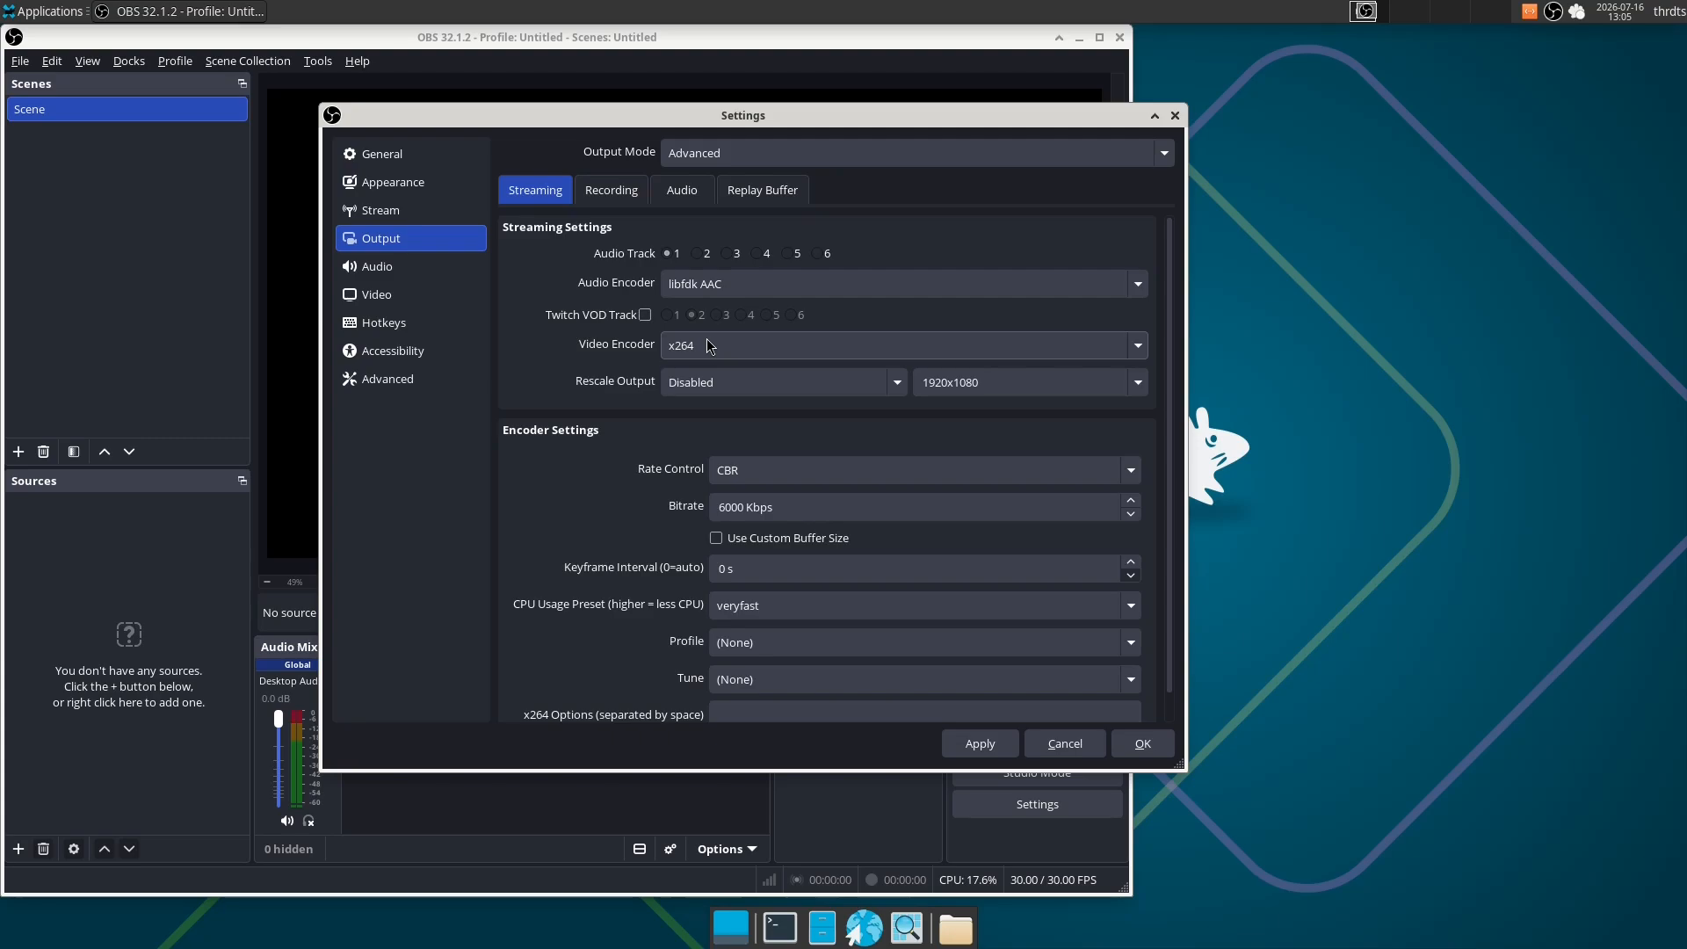
# - Set the streaming encoder's rate control to CRF with a CRF value of 16
pyautogui.scroll(-1, 610, 520)
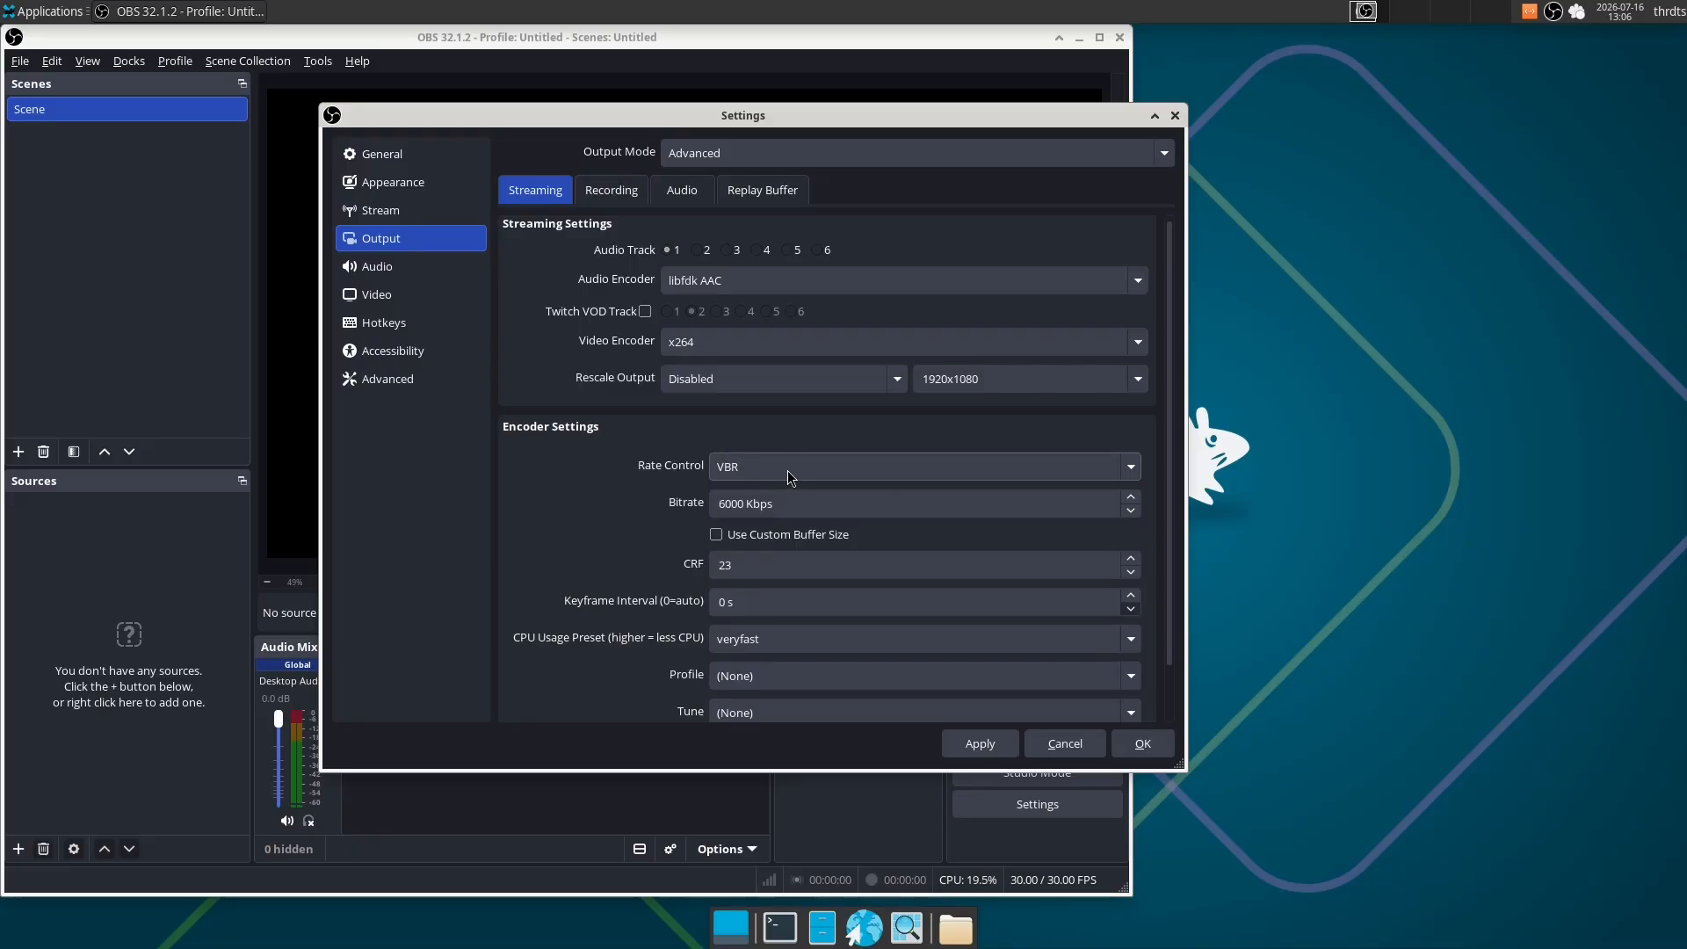
pyautogui.click(764, 471)
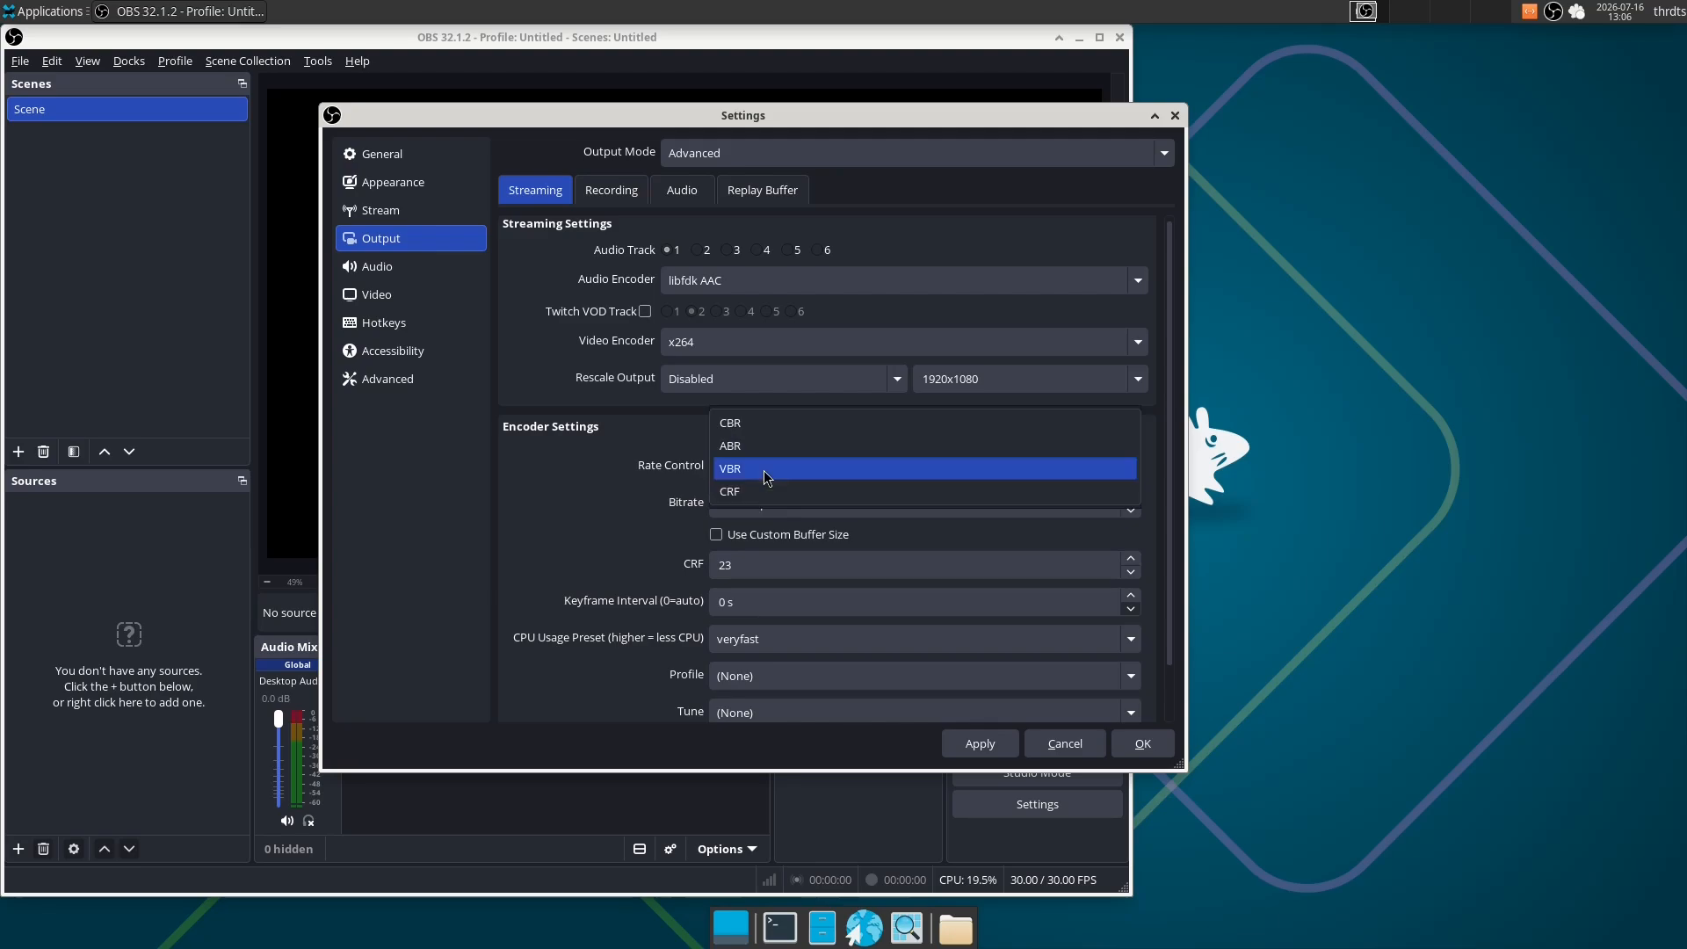
pyautogui.click(756, 423)
pyautogui.scroll(-2, 763, 475)
pyautogui.click(754, 471)
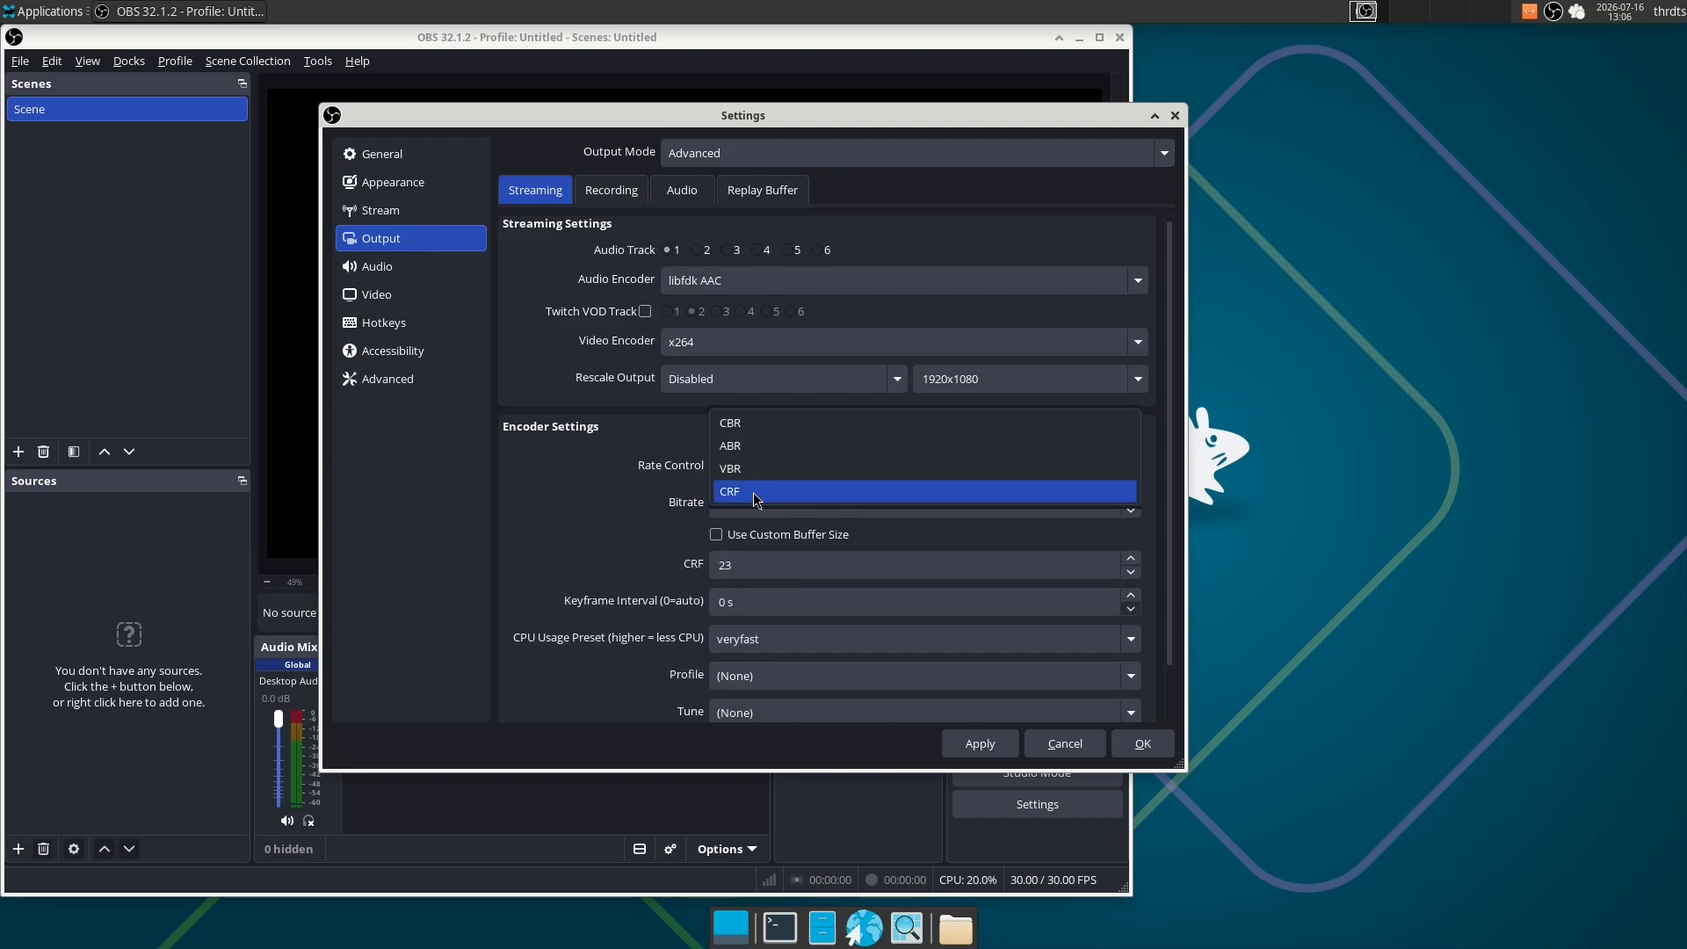
pyautogui.click(754, 492)
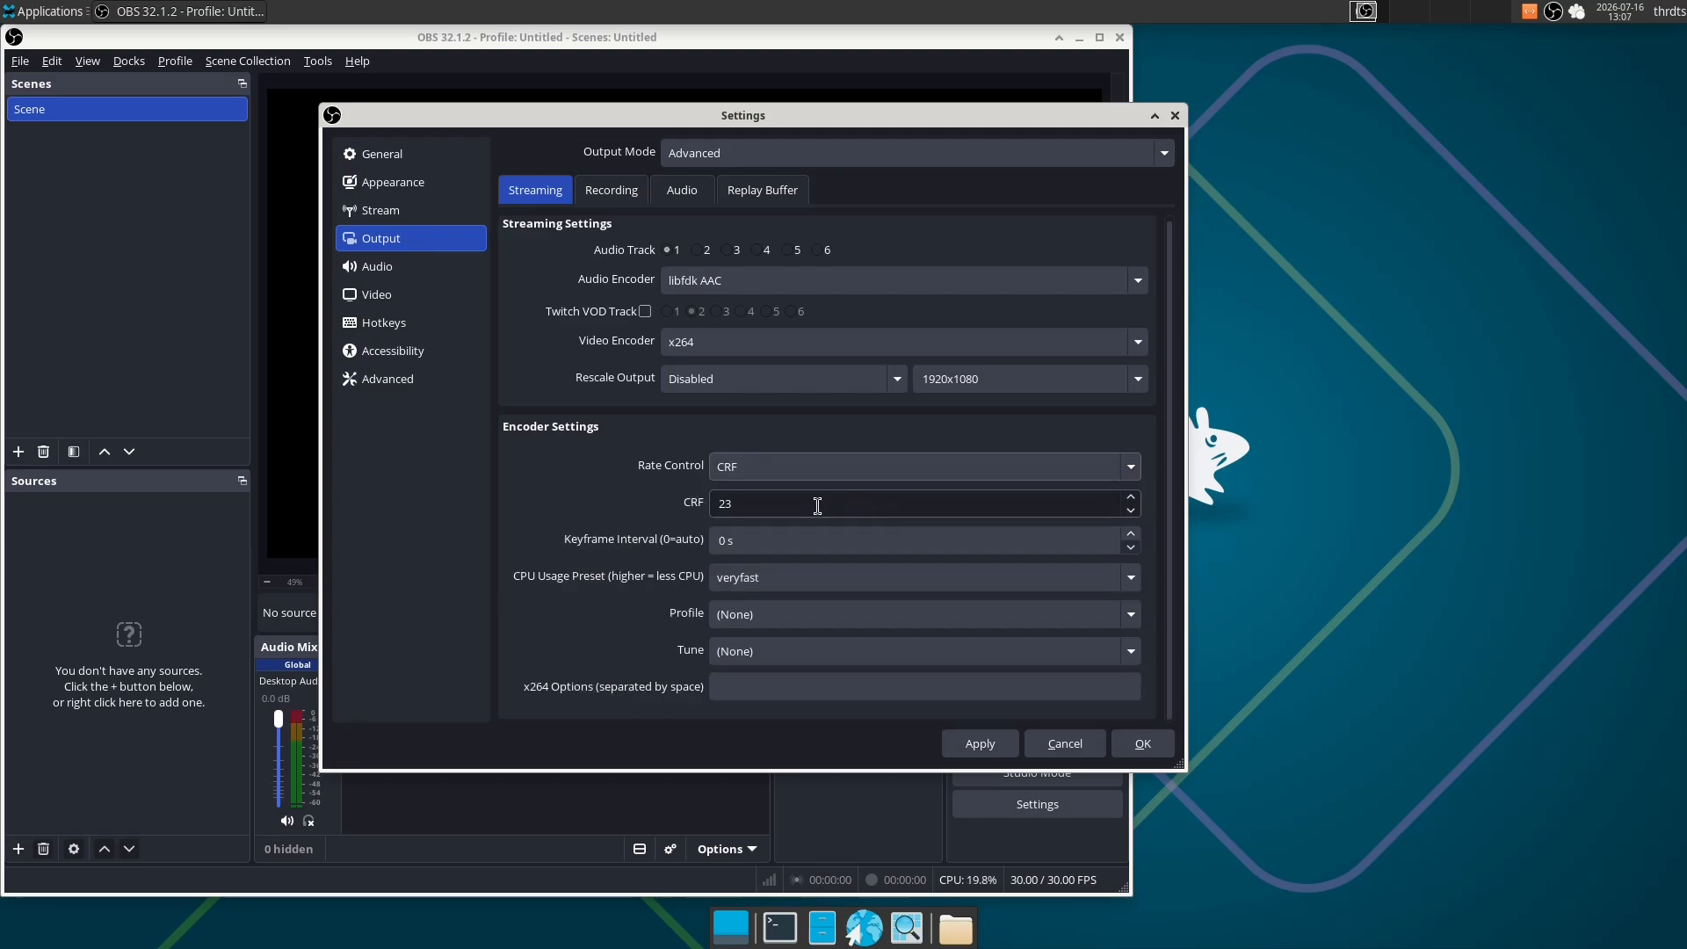
pyautogui.moveTo(736, 503); pyautogui.dragTo(704, 507)
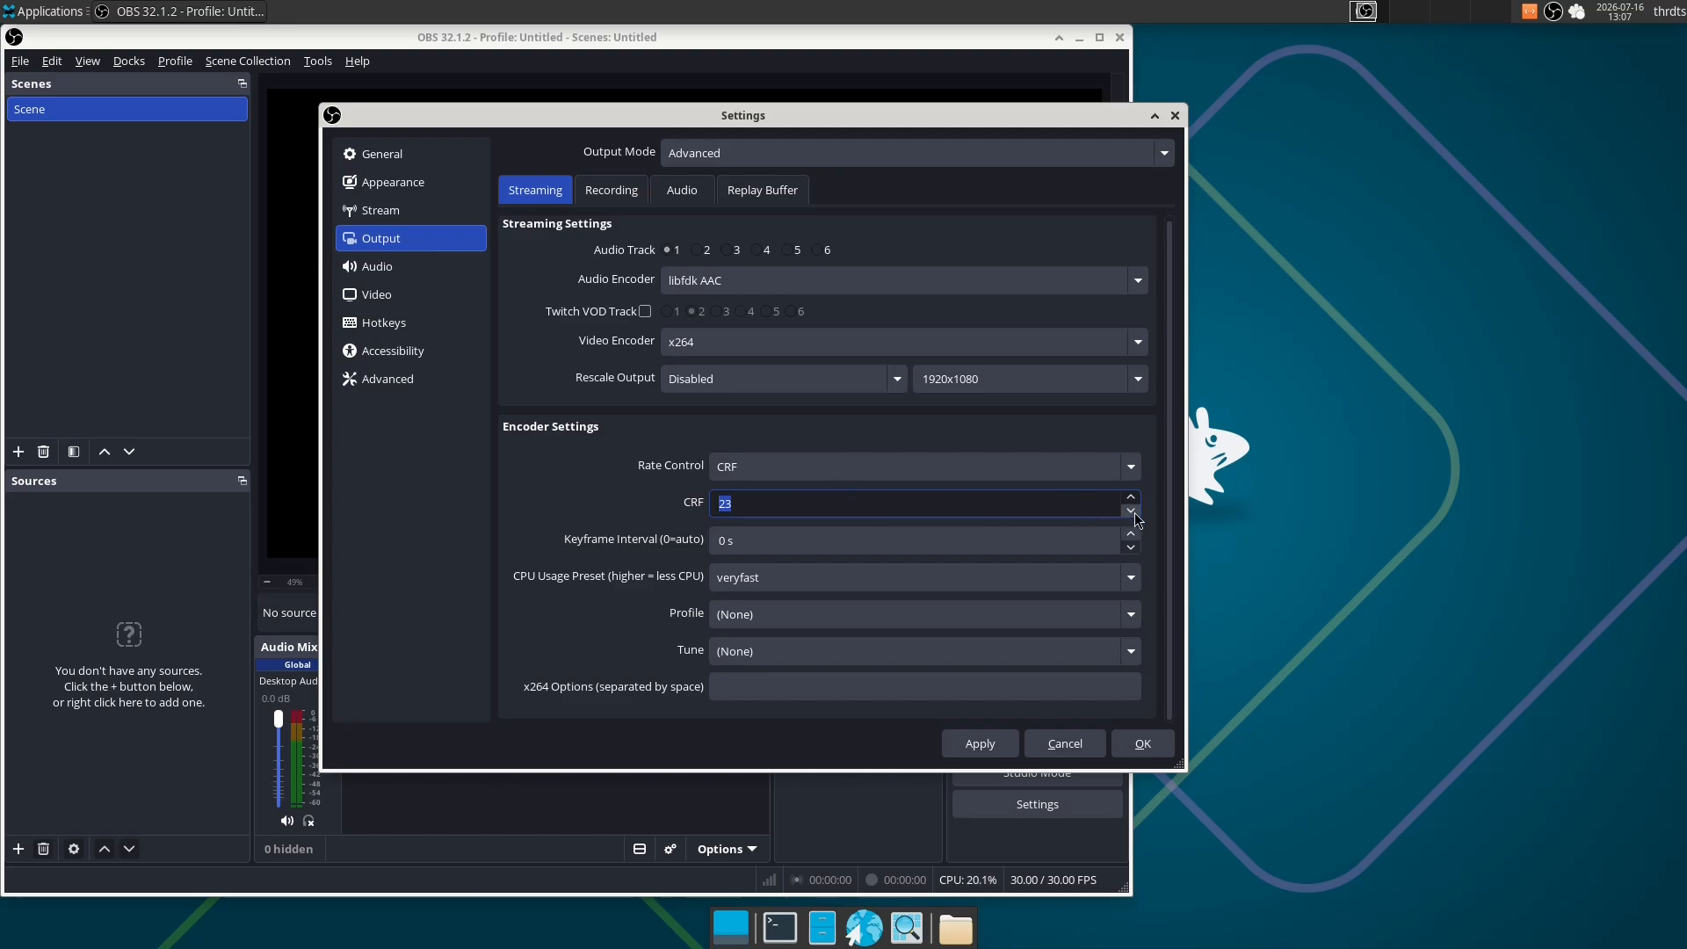
pyautogui.write('16')
# - Keep the x264 CPU usage preset at veryfast and set the encoder profile to high
pyautogui.click(815, 577)
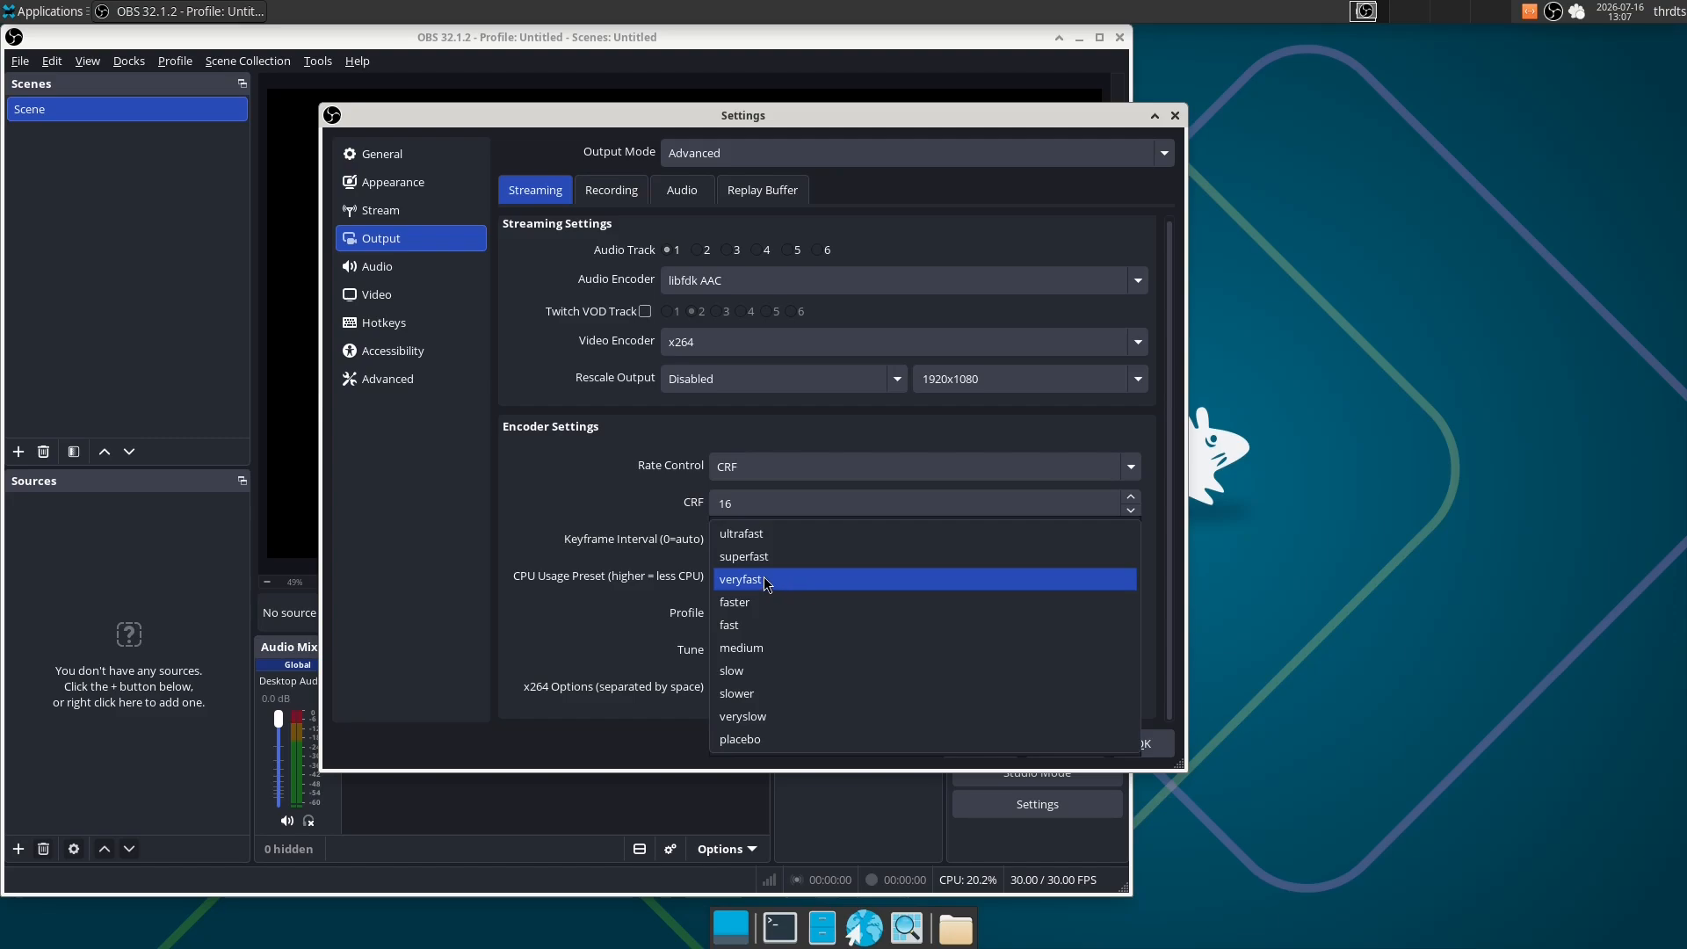
pyautogui.click(786, 578)
pyautogui.click(796, 580)
pyautogui.click(798, 582)
pyautogui.click(778, 615)
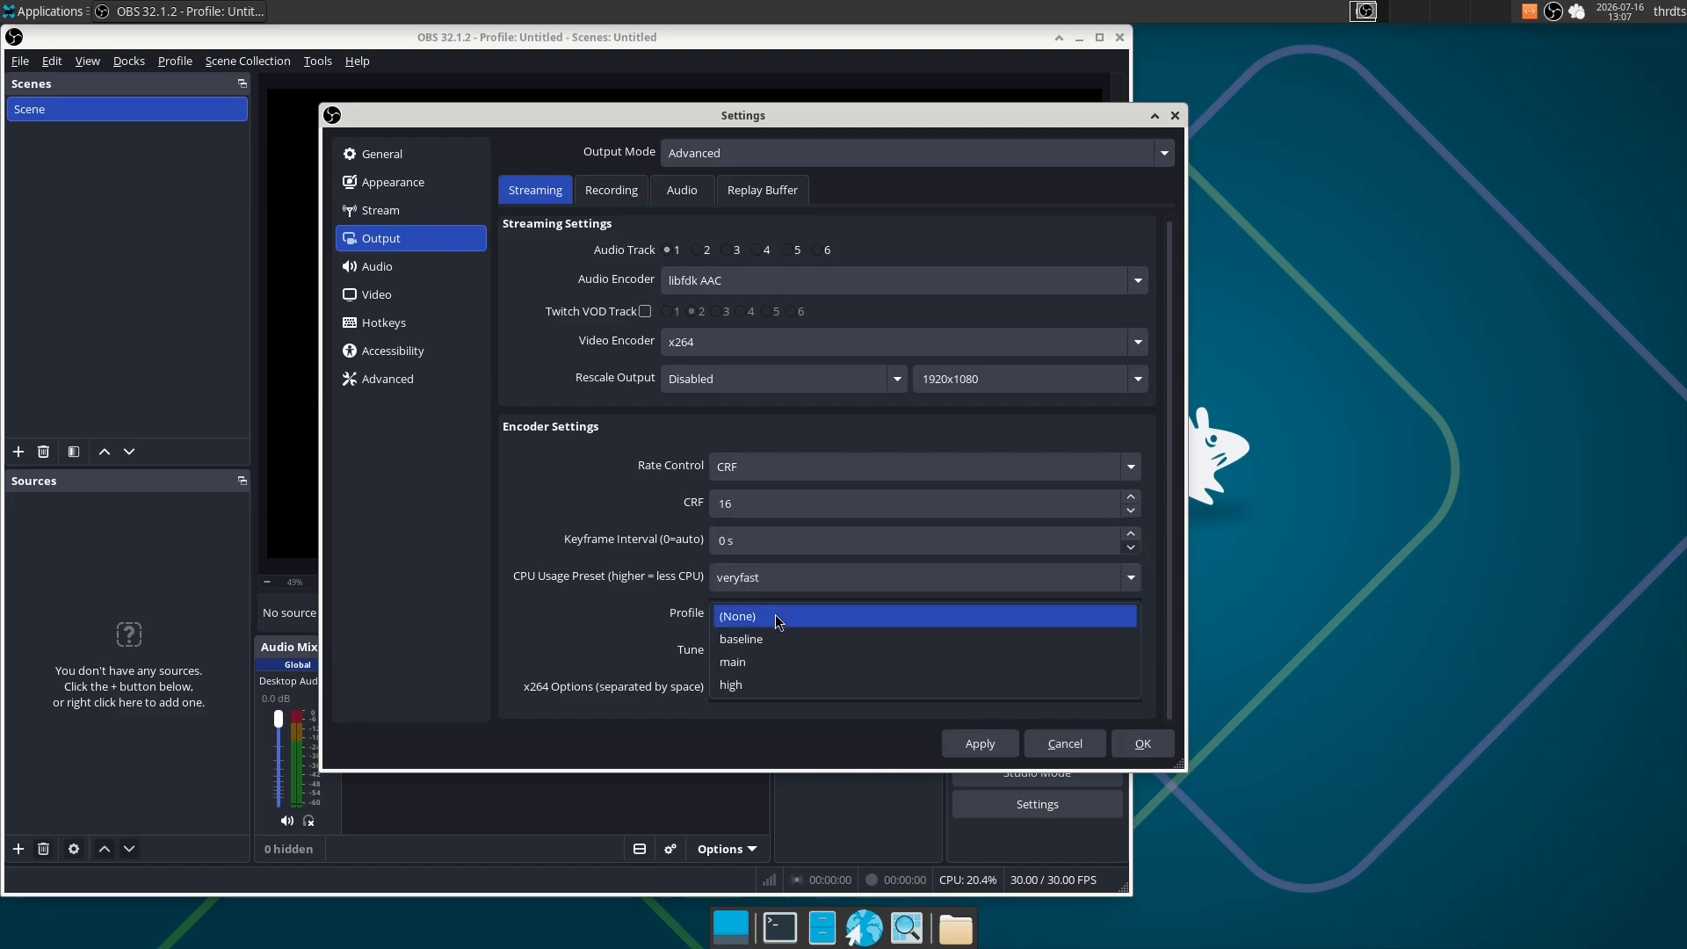
pyautogui.press('Down')
pyautogui.press('Down')
pyautogui.press('Down')
pyautogui.press('Return')
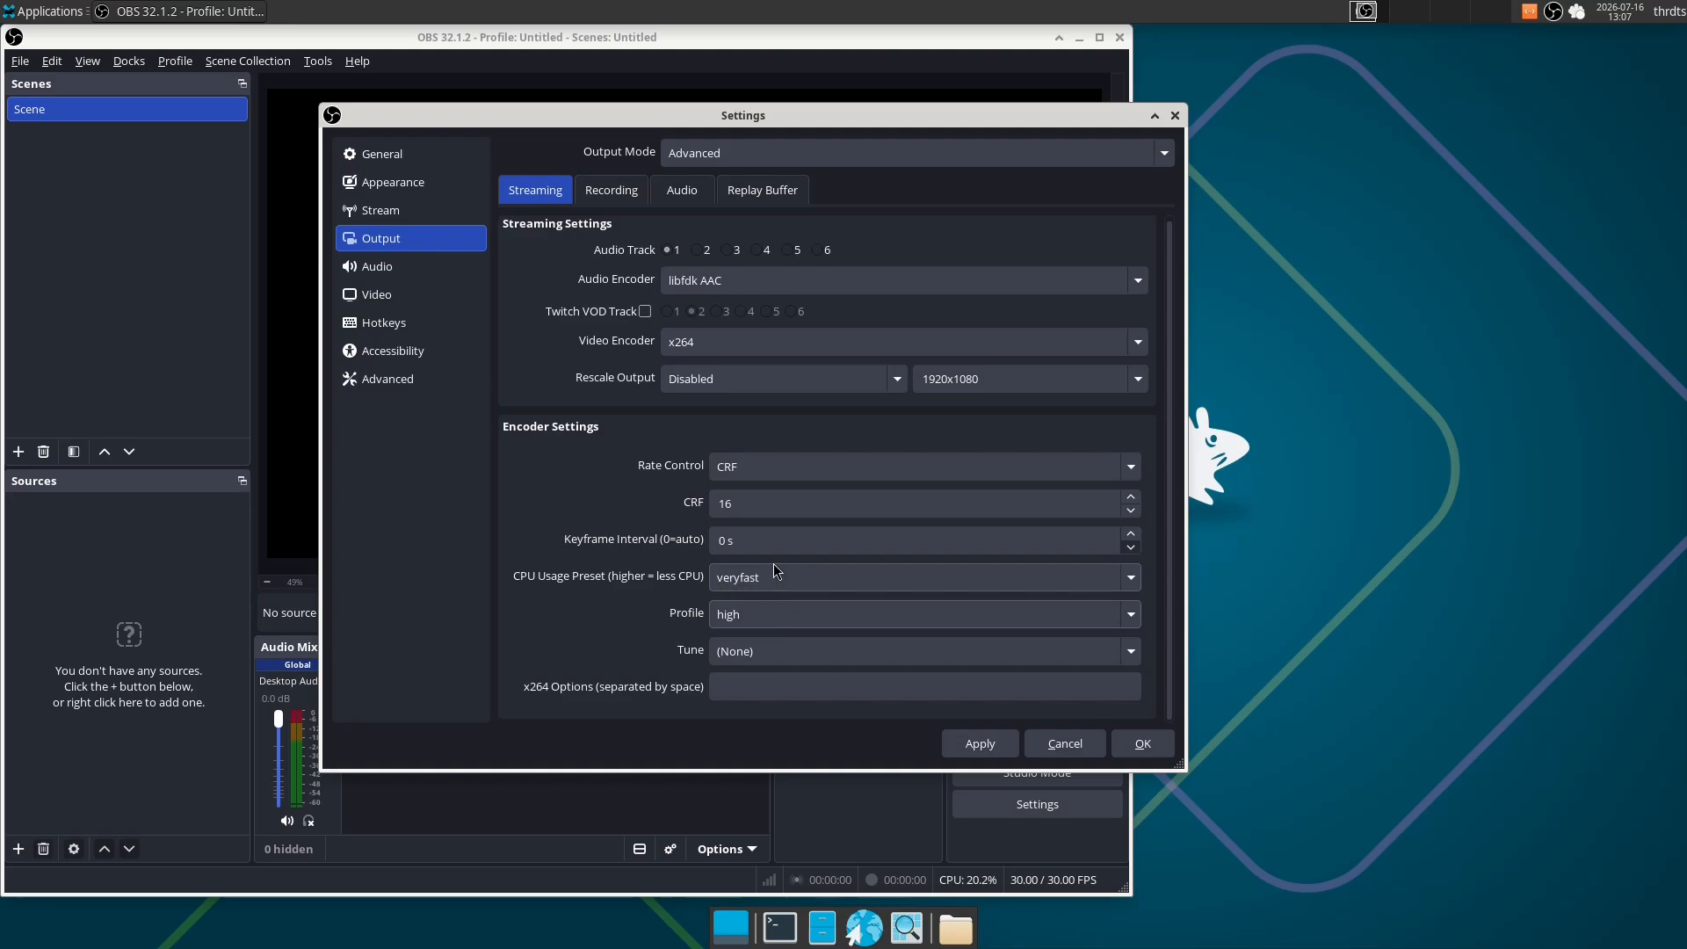
# - Try the superfast CPU usage preset and switch back to veryfast
pyautogui.click(776, 573)
pyautogui.click(774, 555)
pyautogui.click(770, 580)
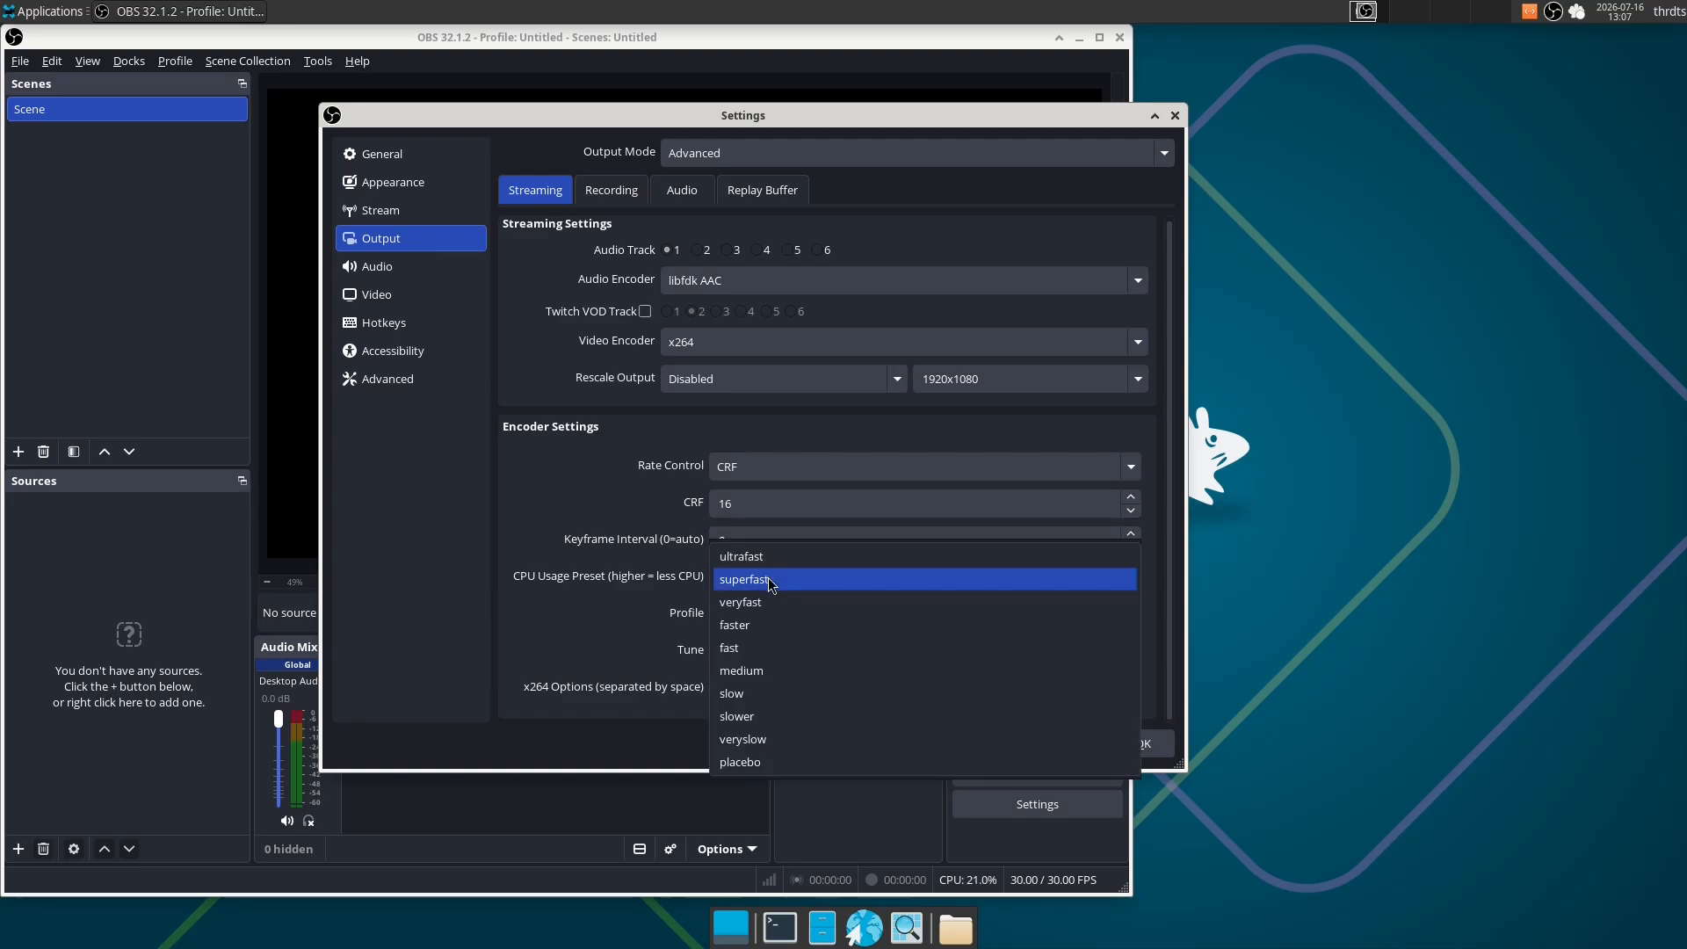
pyautogui.click(741, 602)
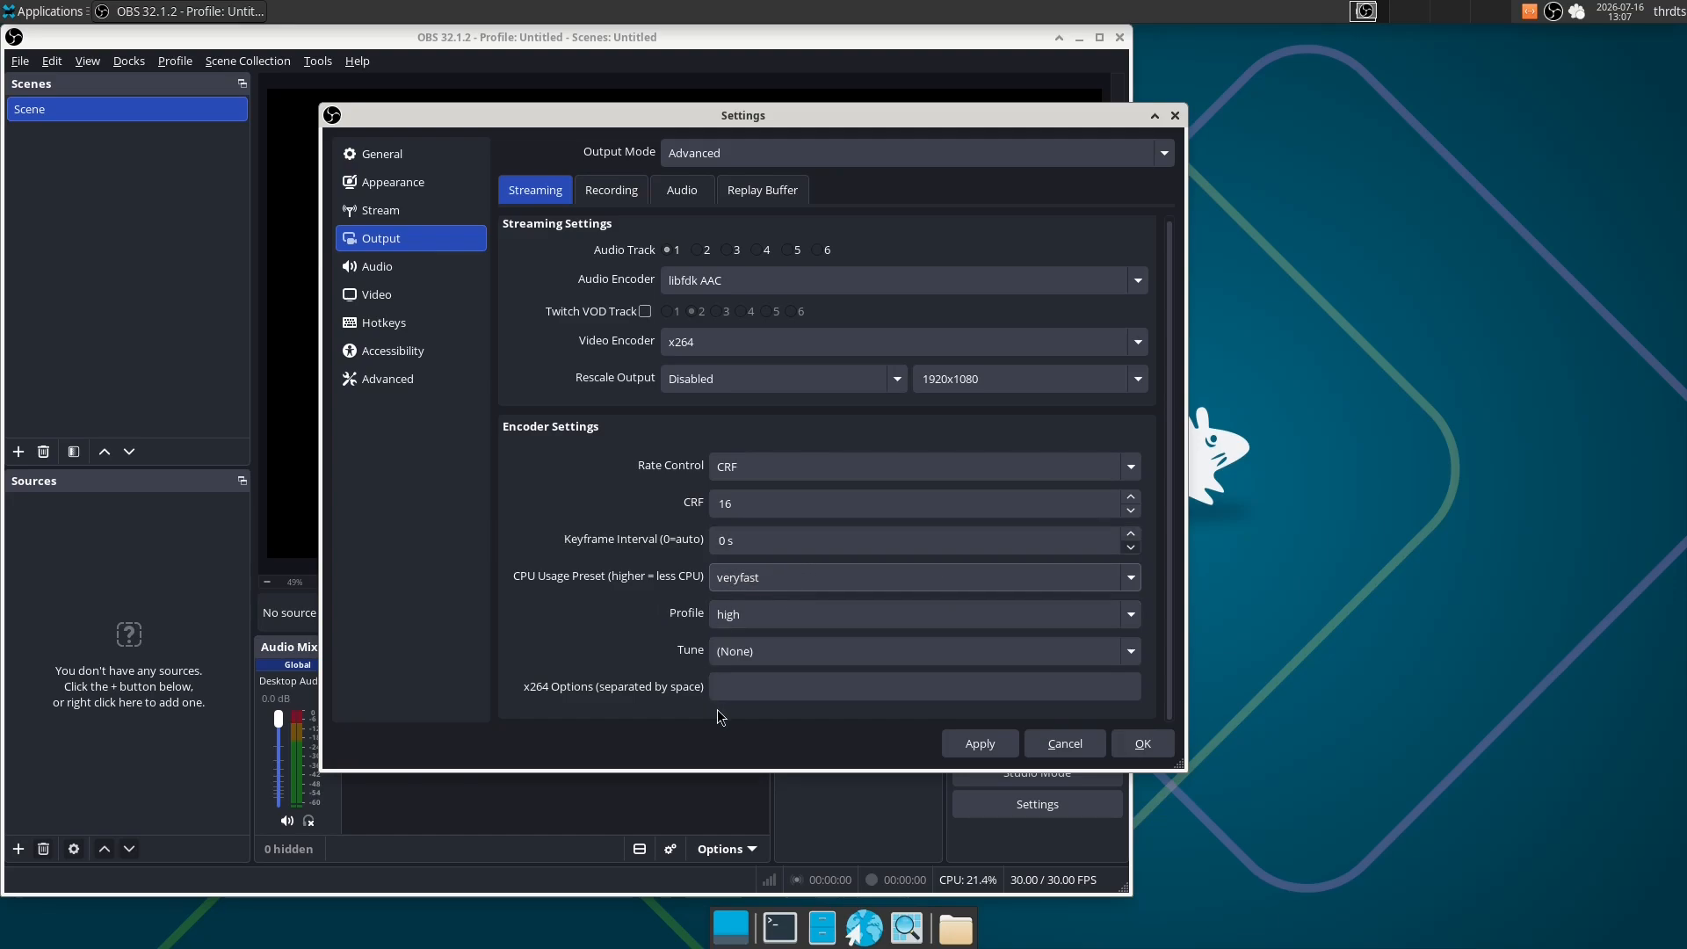
# - Check the x264 encoder's CPU usage preset, profile and tune options without changing them
pyautogui.click(780, 582)
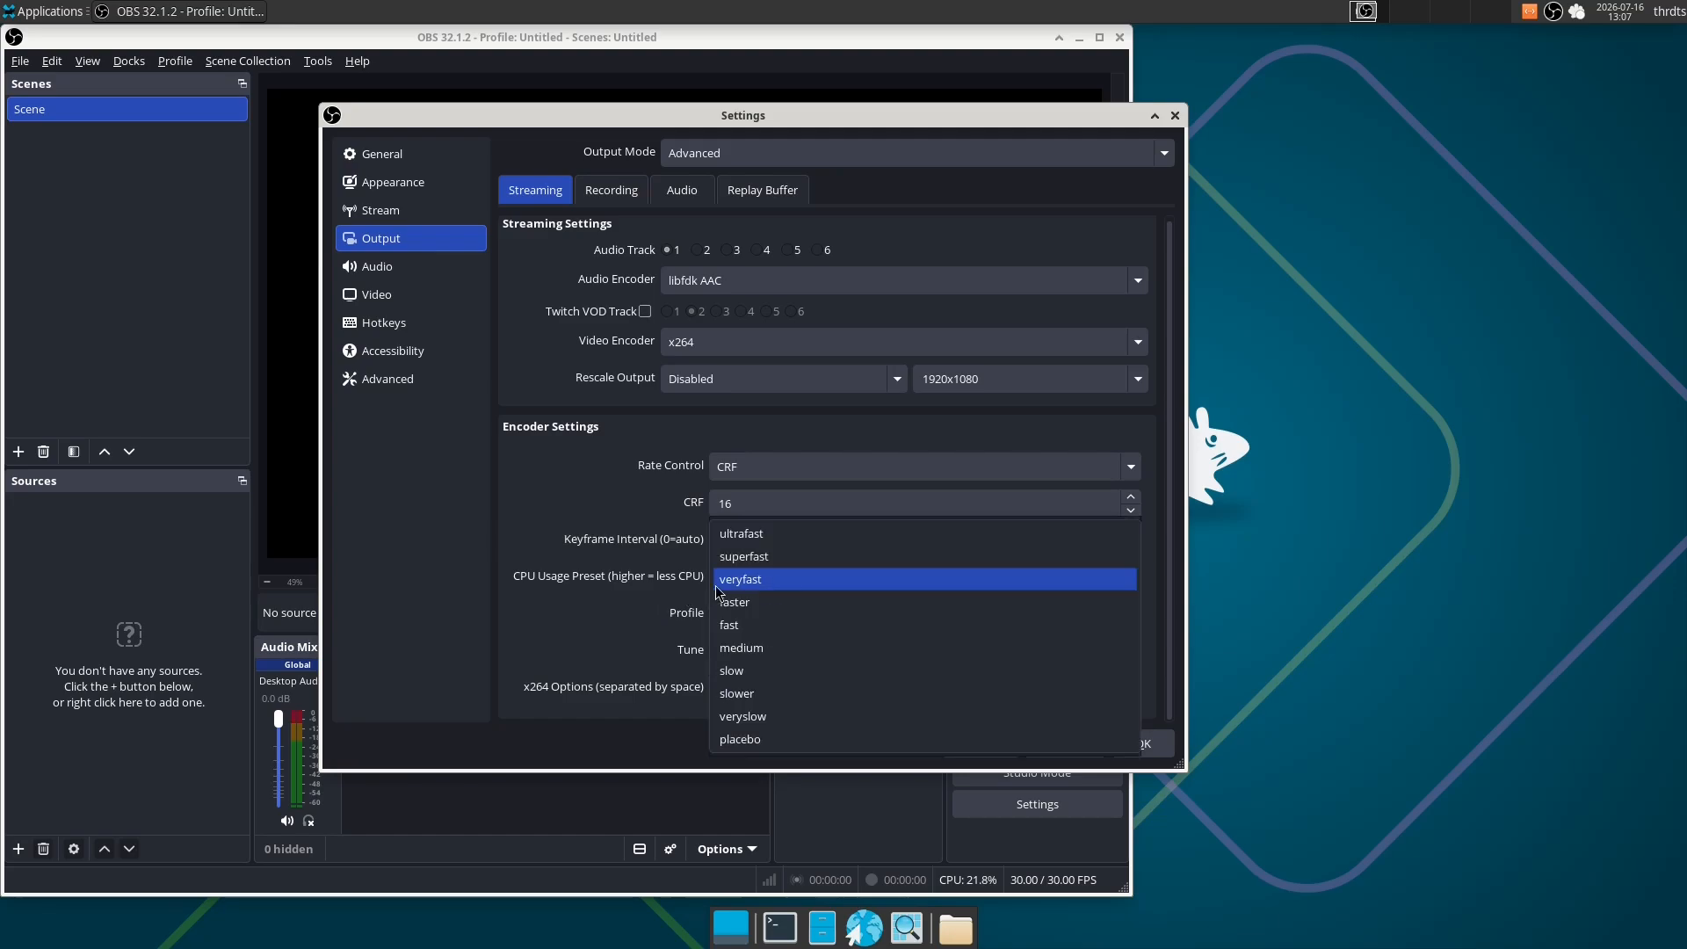
pyautogui.click(829, 740)
pyautogui.click(780, 613)
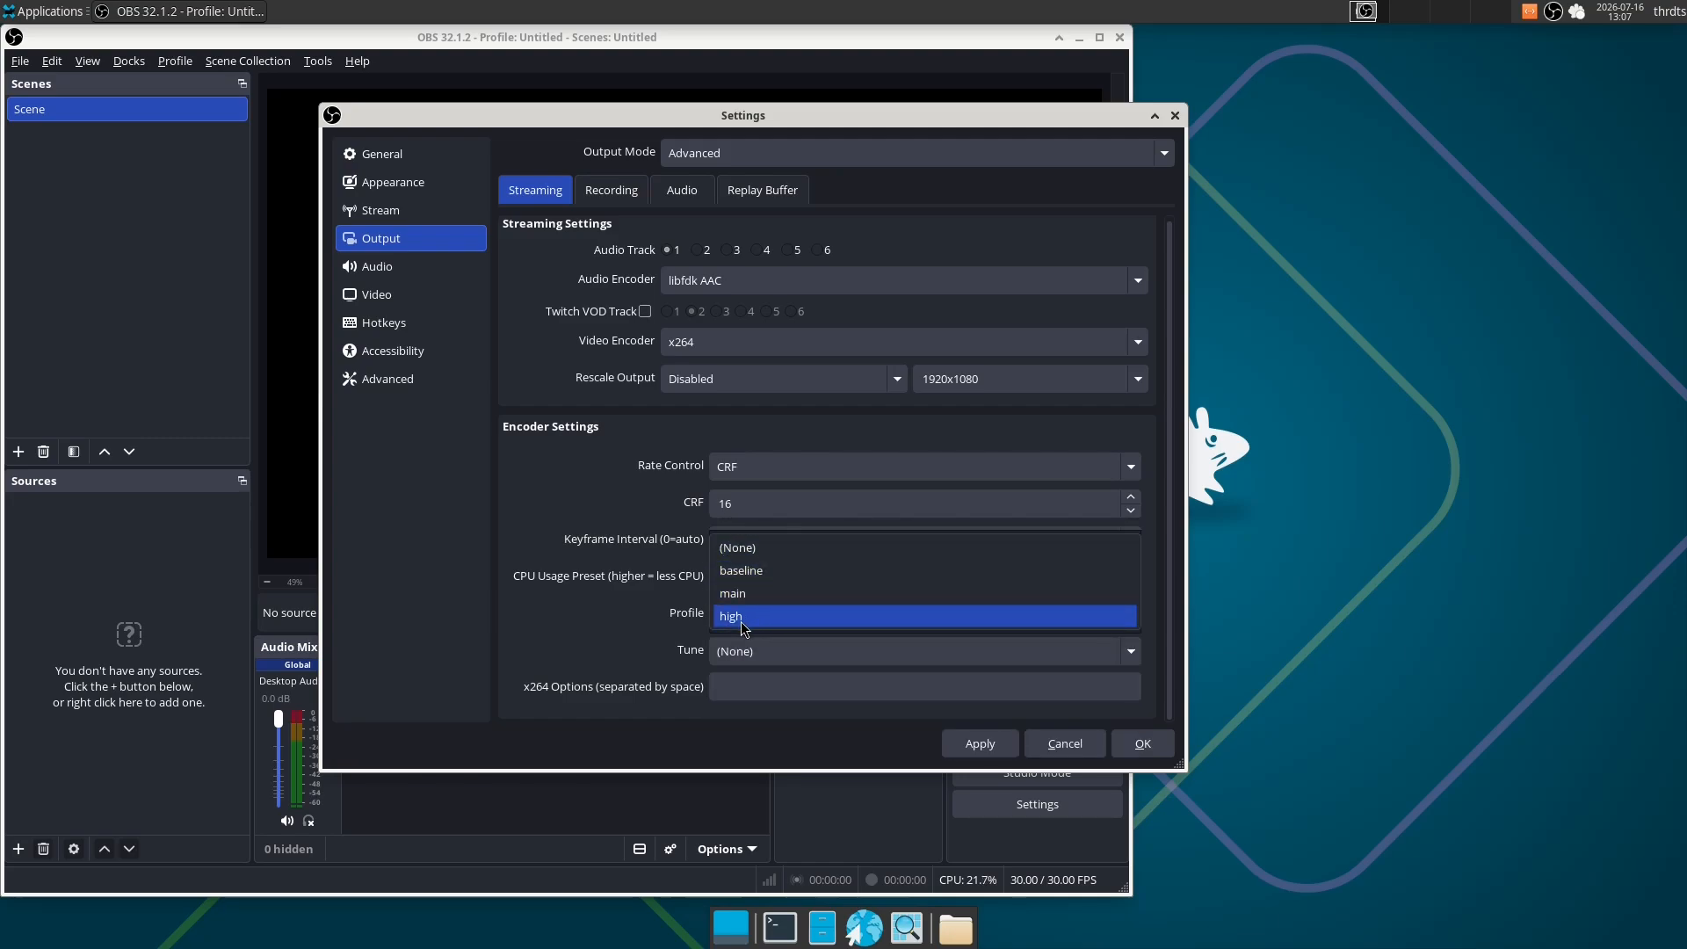
pyautogui.click(787, 616)
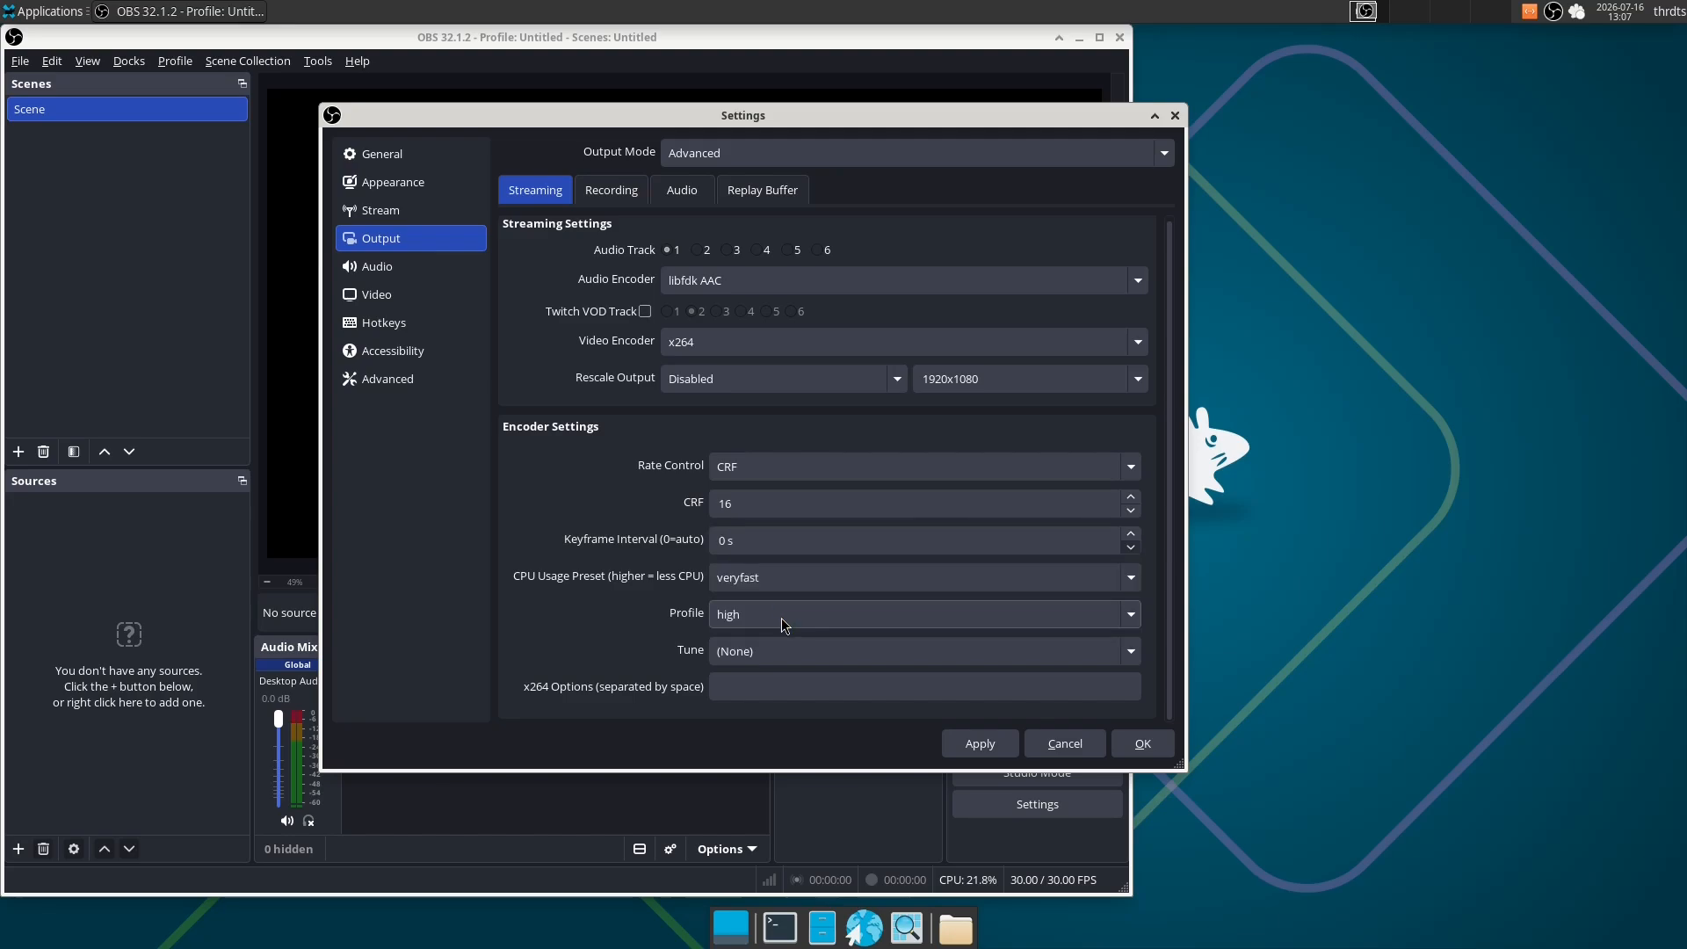
pyautogui.click(779, 652)
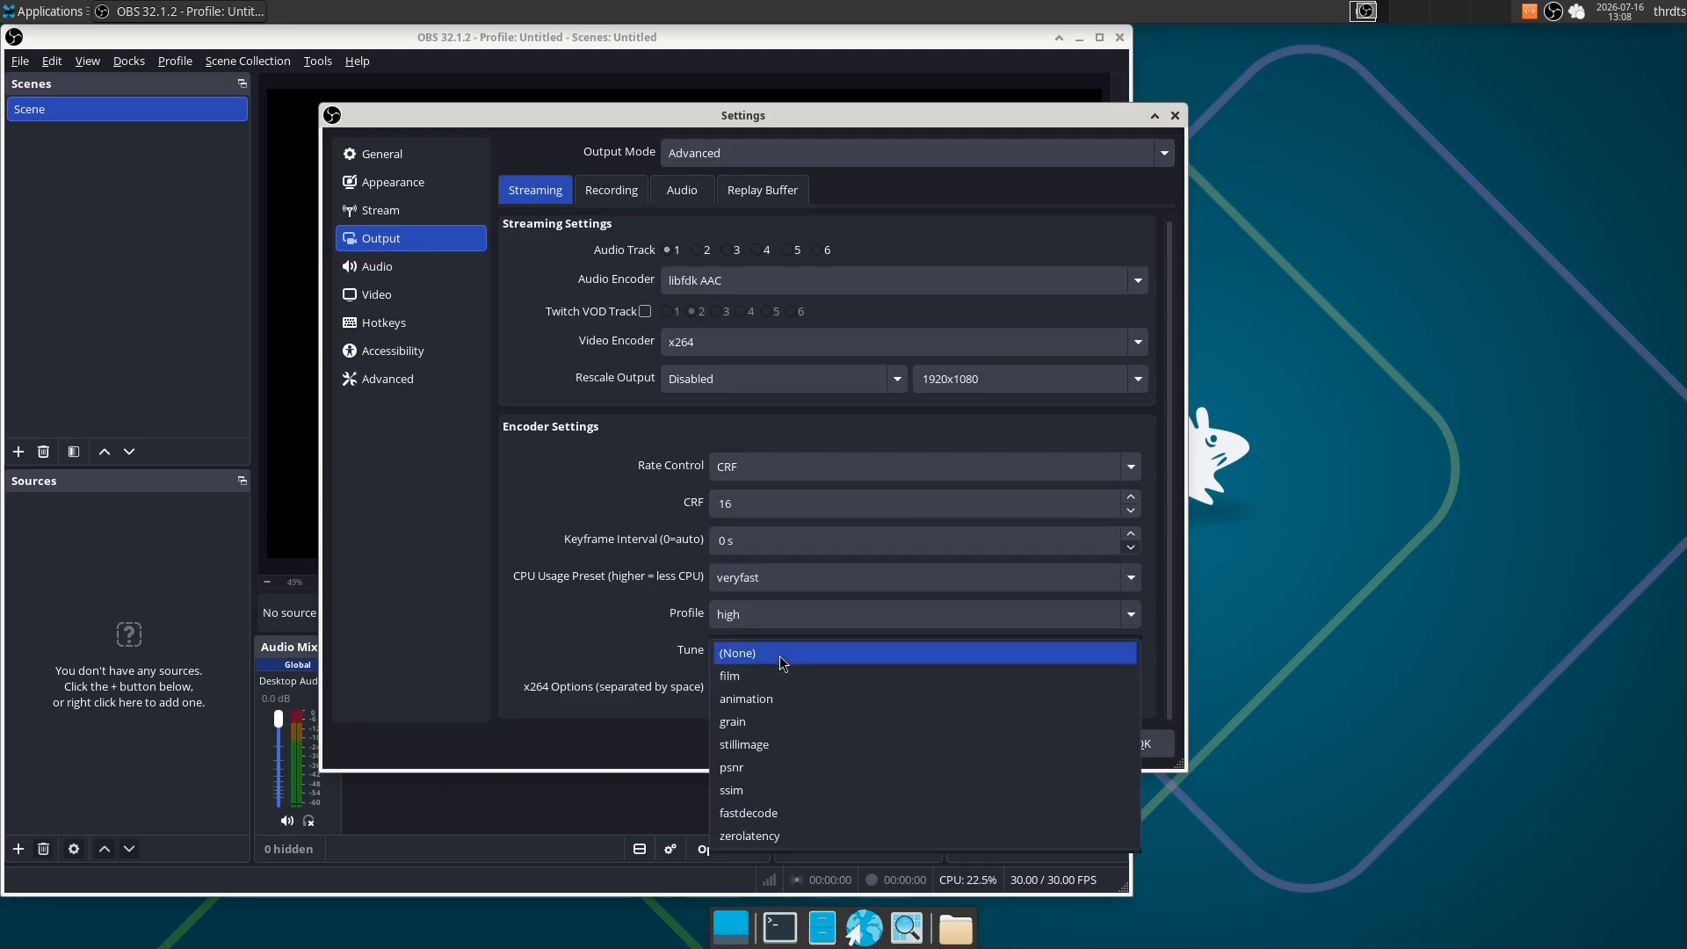
pyautogui.click(778, 655)
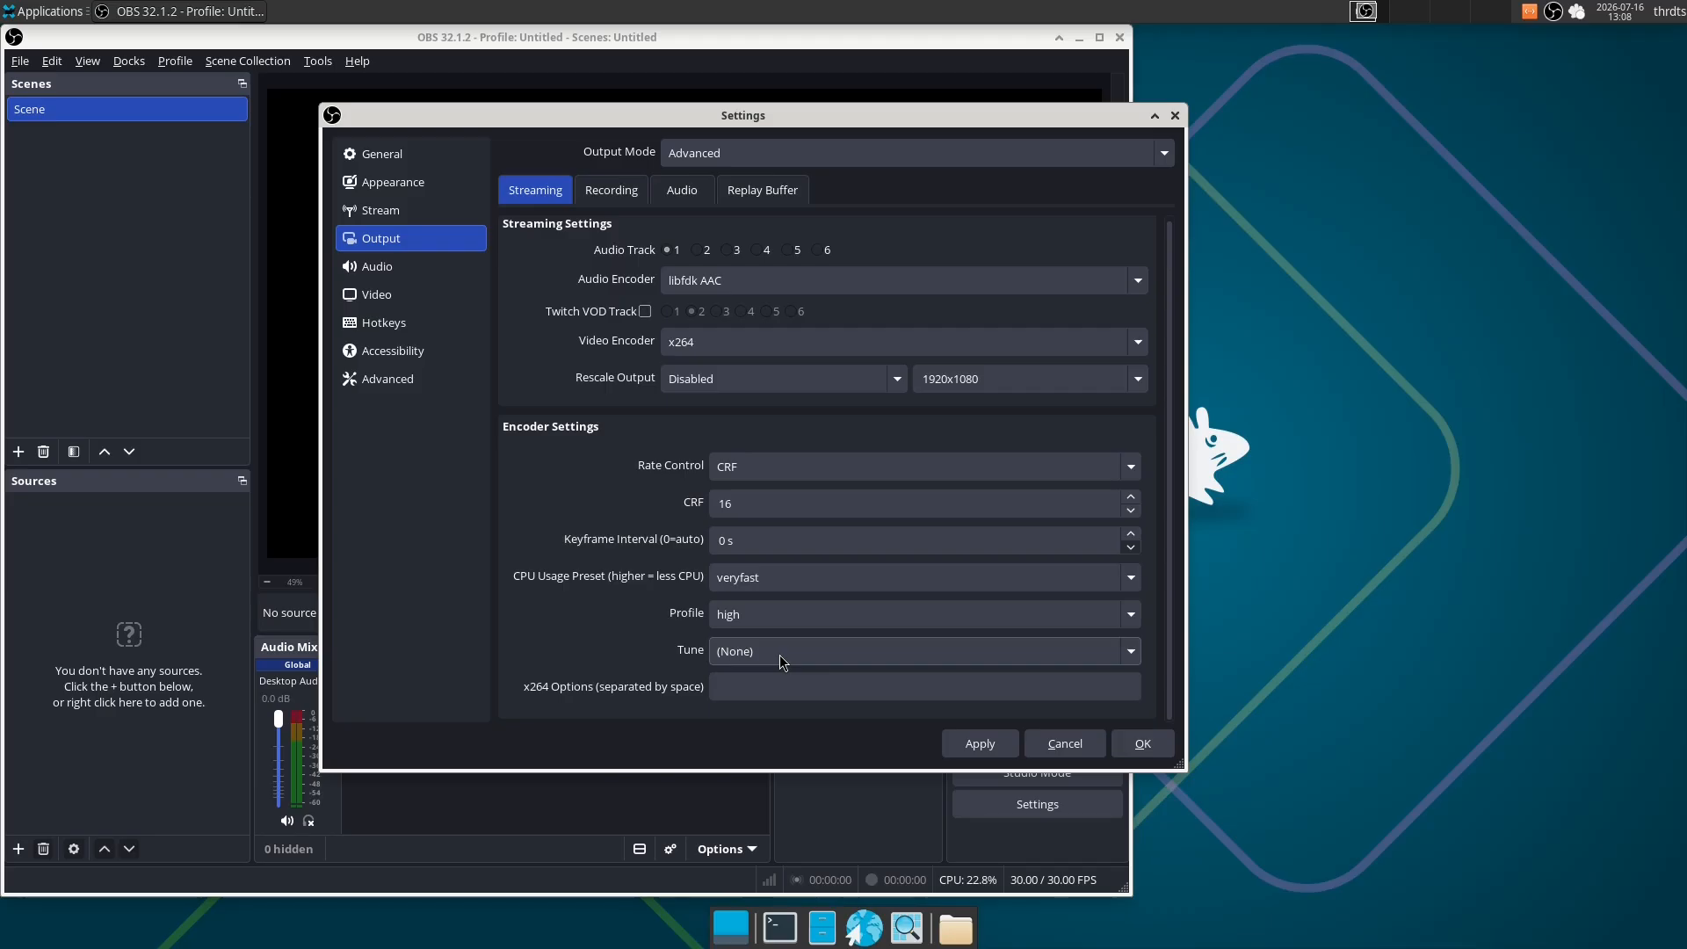
# - Check the sample rate options in the general audio settings, keeping 48 kHz
pyautogui.click(378, 266)
pyautogui.click(691, 180)
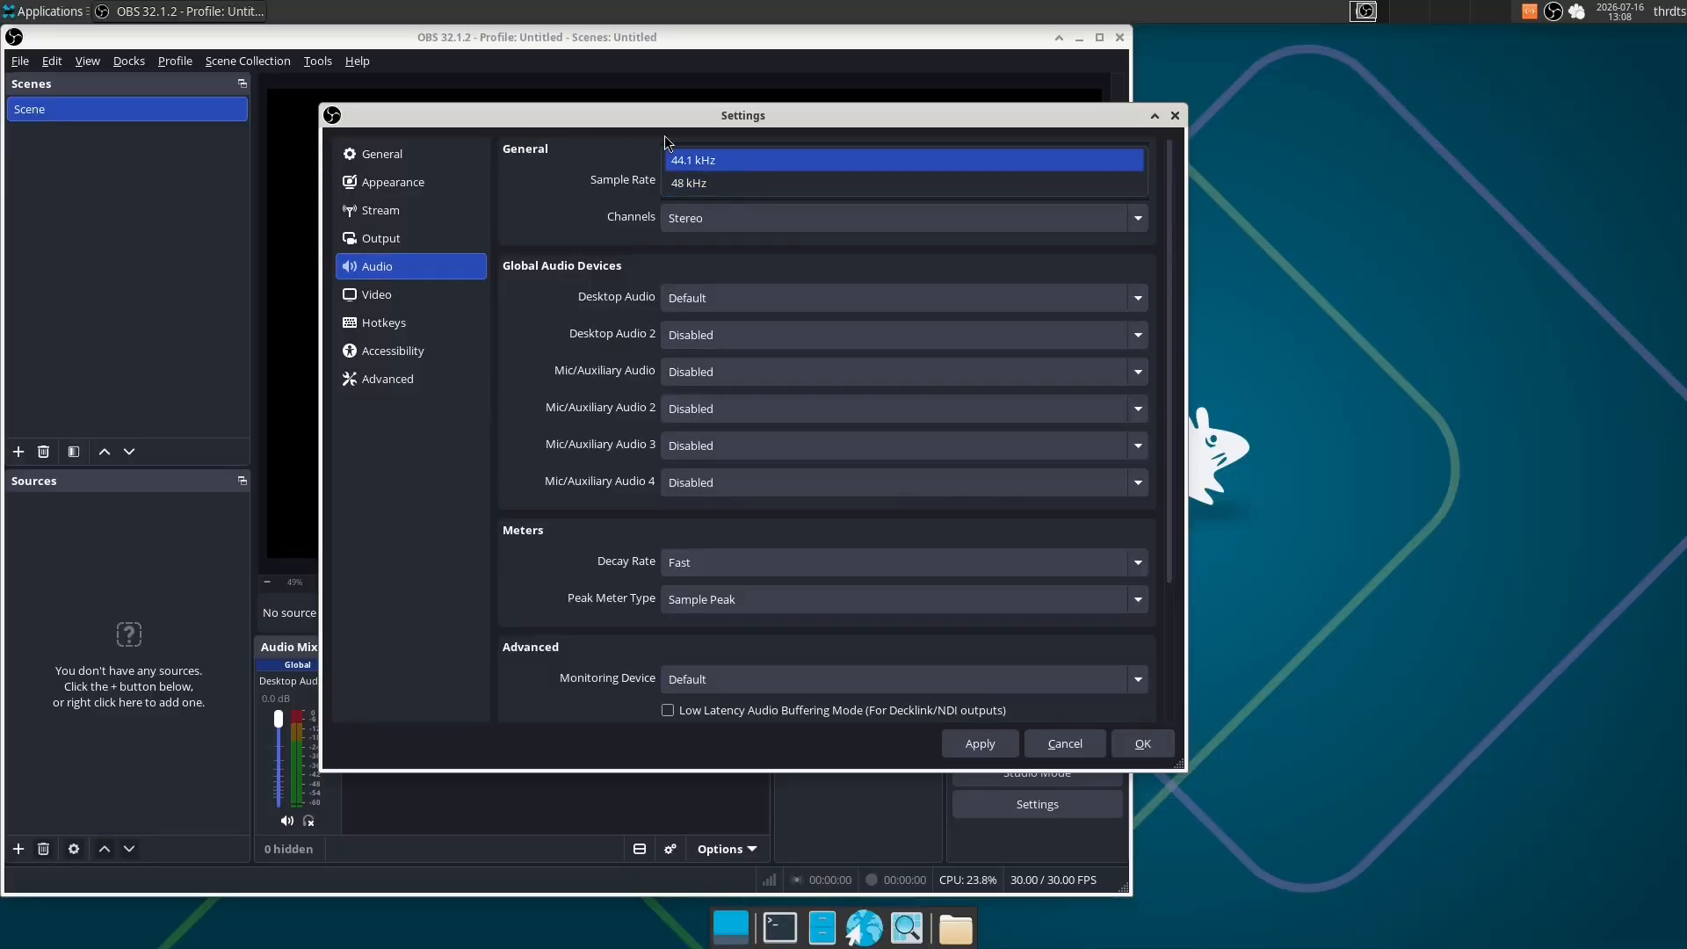
pyautogui.click(720, 184)
# - Return to the streaming output settings and set the keyframe interval to 2 s
pyautogui.click(404, 238)
pyautogui.click(629, 189)
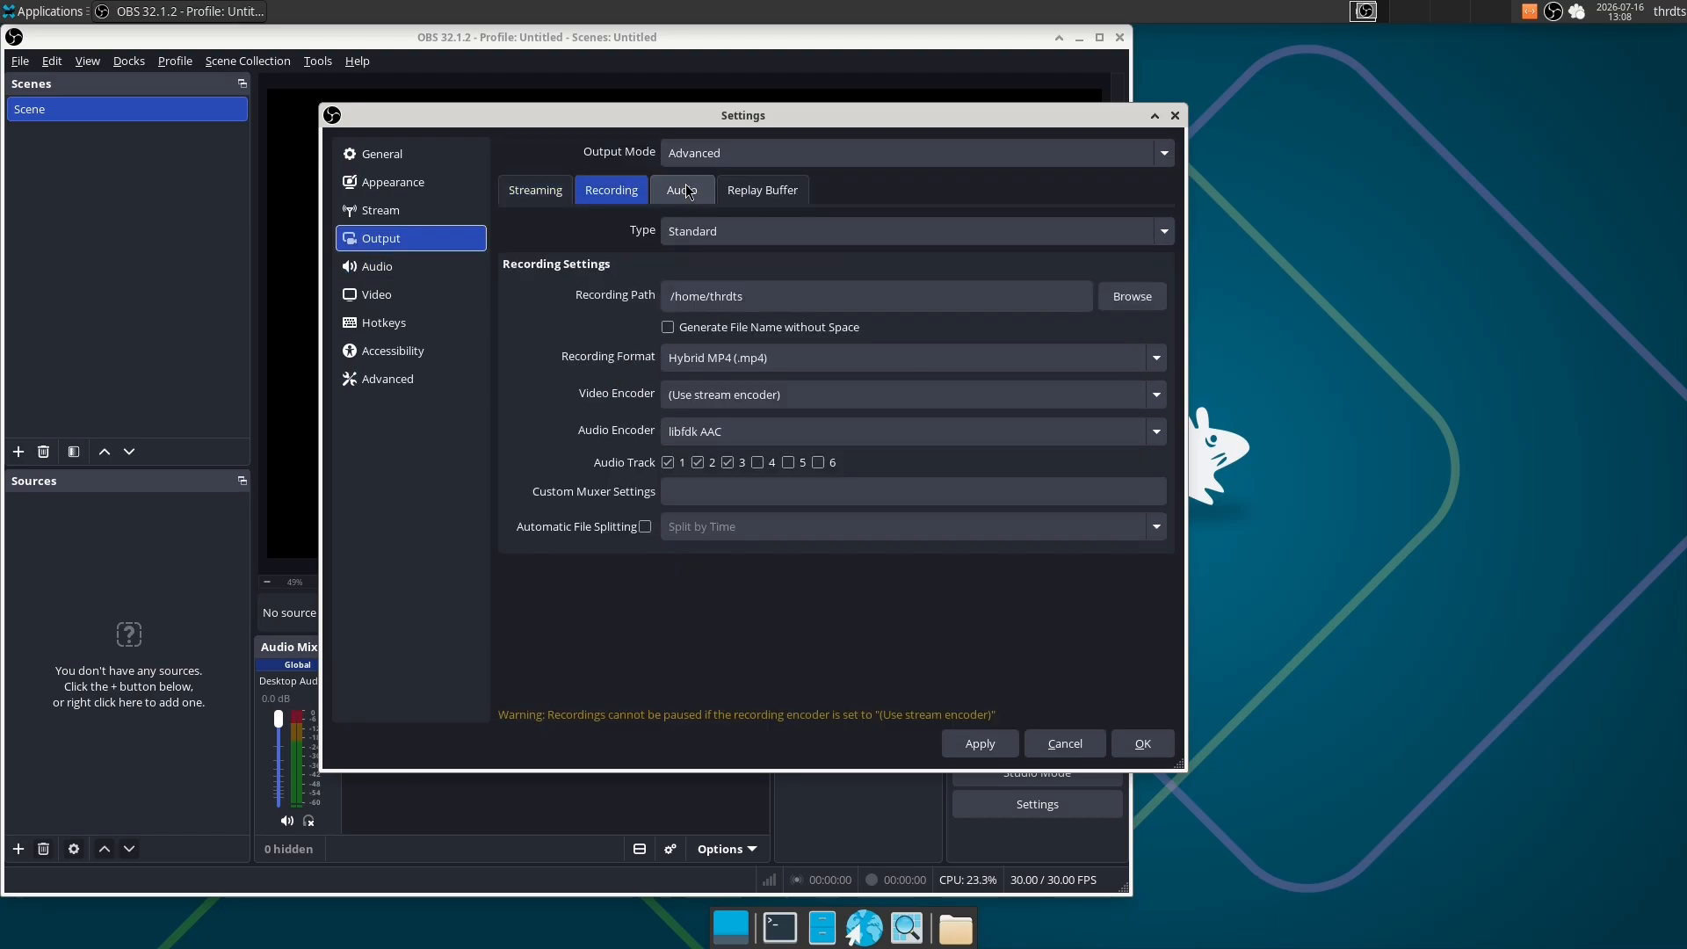
pyautogui.click(540, 191)
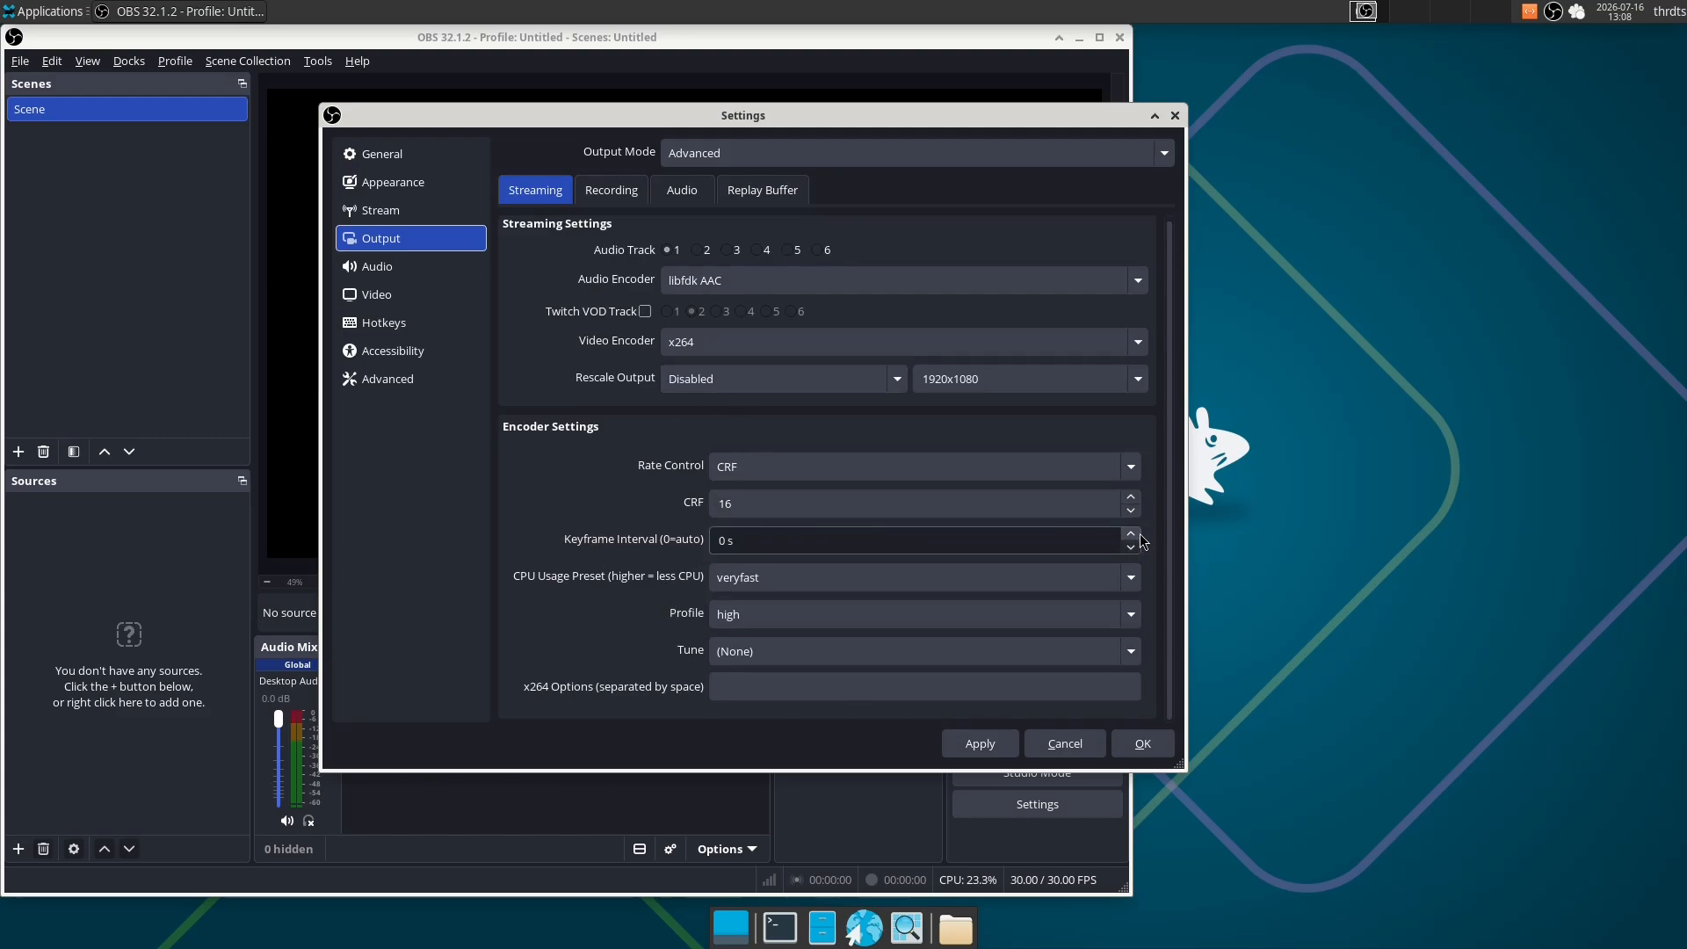
pyautogui.scroll(2, 1141, 534)
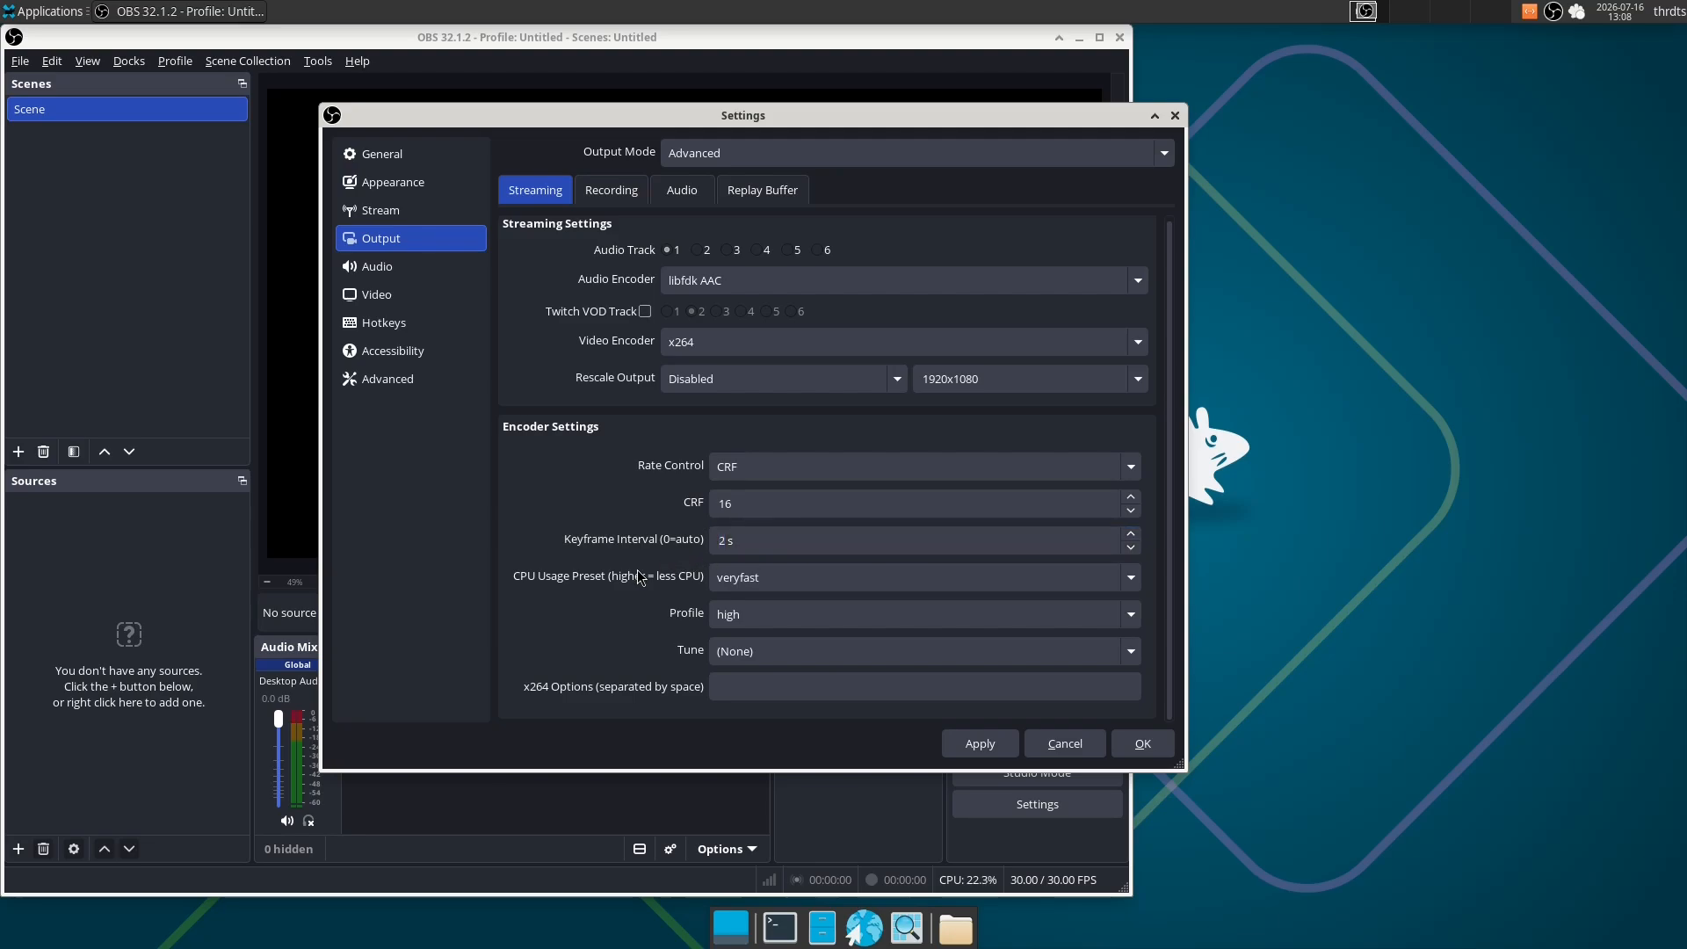
# - Review the base and output resolutions in the video settings, then save all settings and close the dialog
pyautogui.click(413, 295)
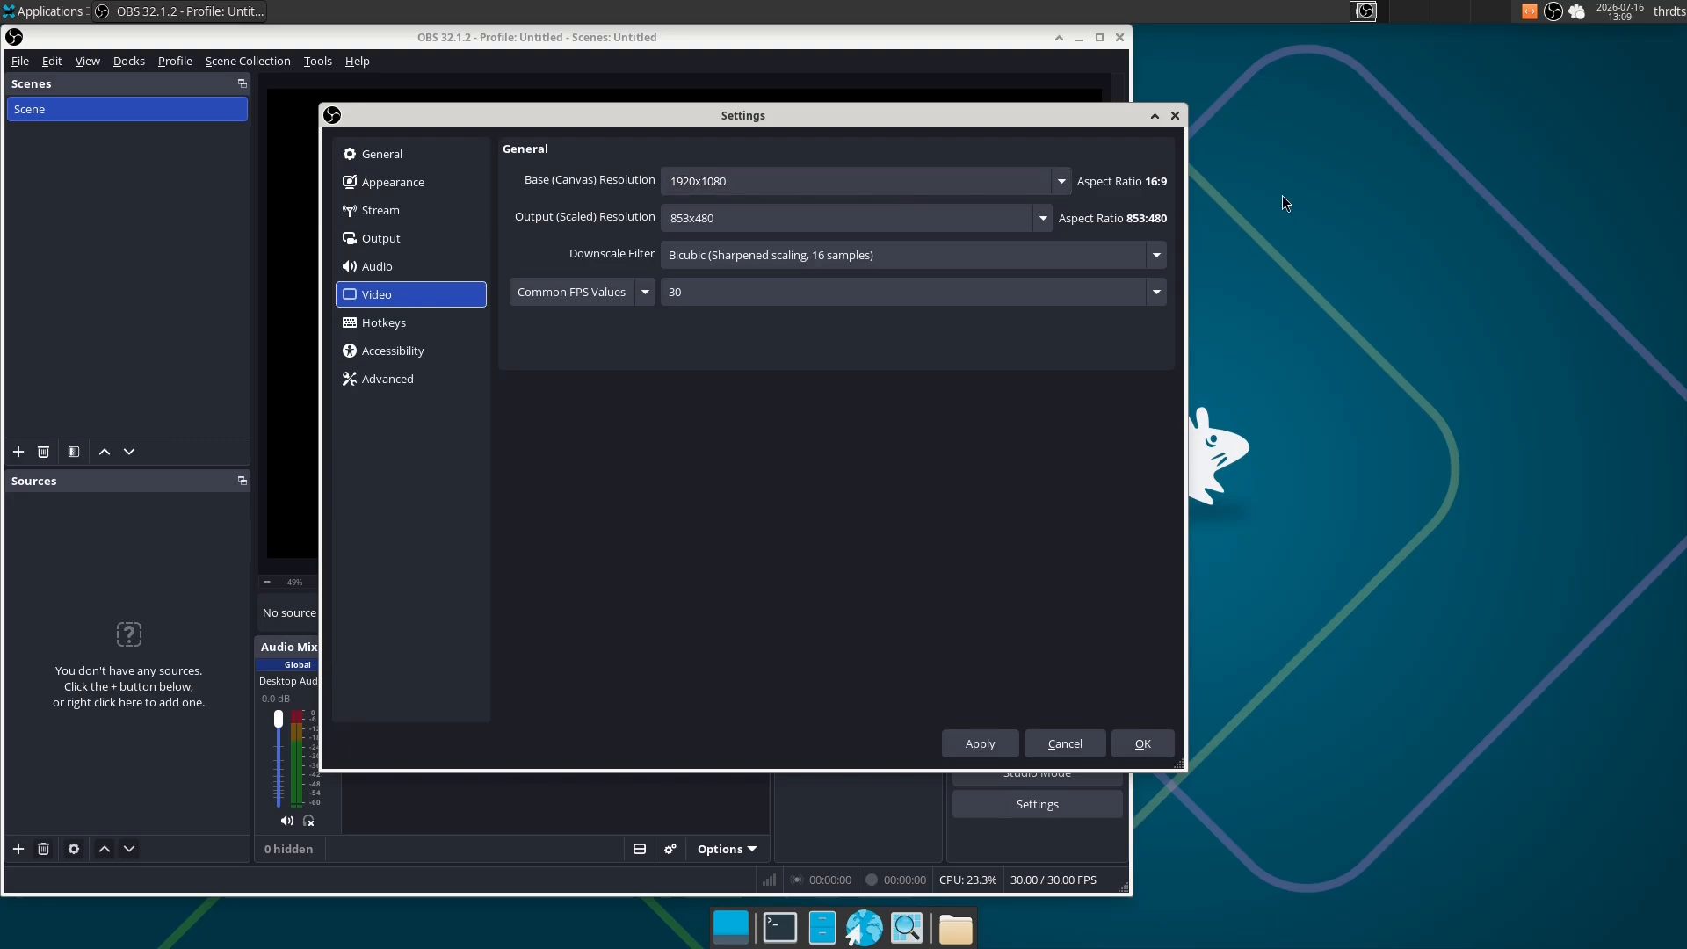
pyautogui.click(1061, 181)
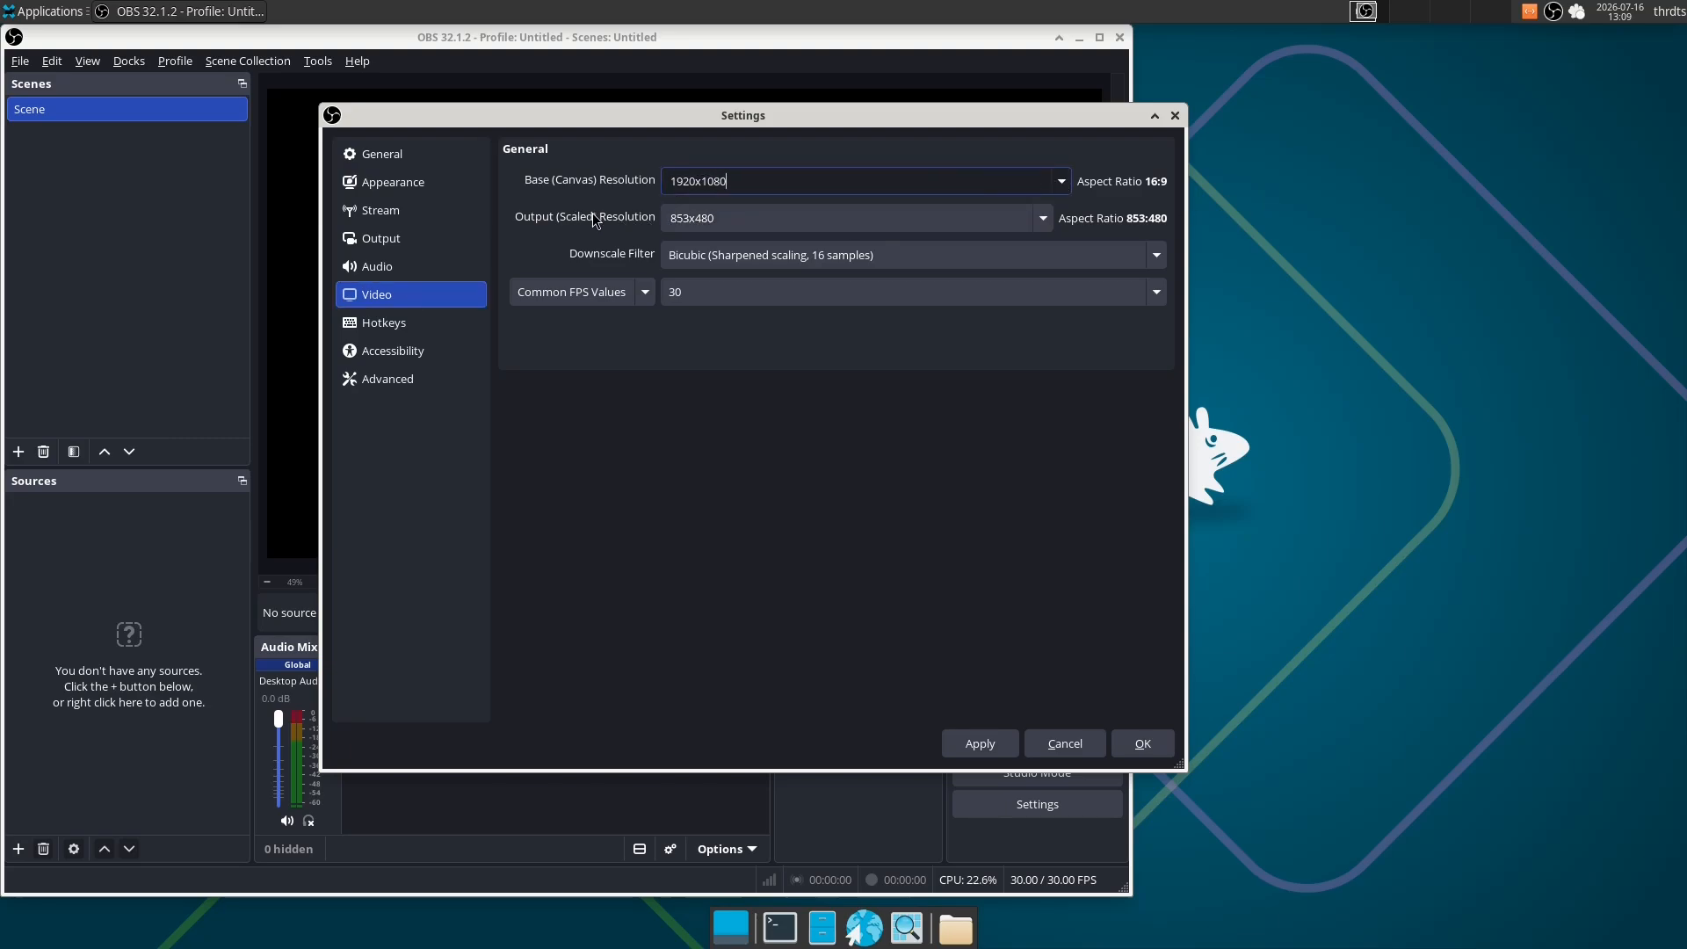
pyautogui.click(779, 216)
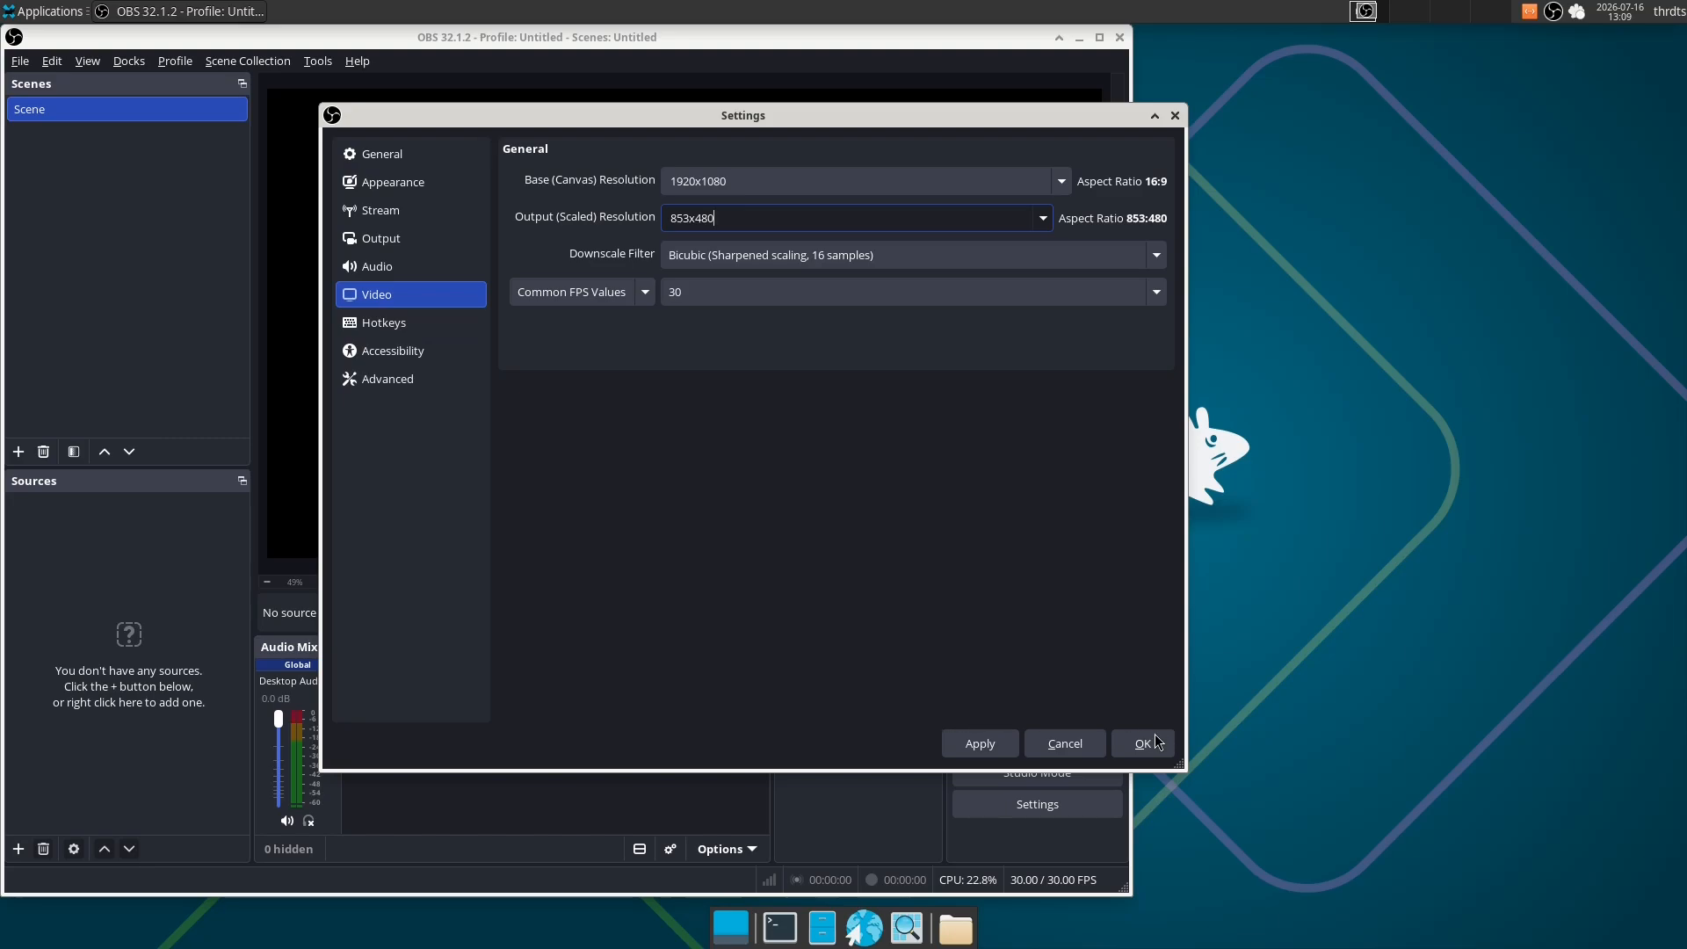
pyautogui.click(1142, 744)
# - Add a Display Capture (XSHM) source to the scene and select the display to capture
pyautogui.moveTo(399, 36); pyautogui.dragTo(593, 47)
pyautogui.rightClick(332, 681)
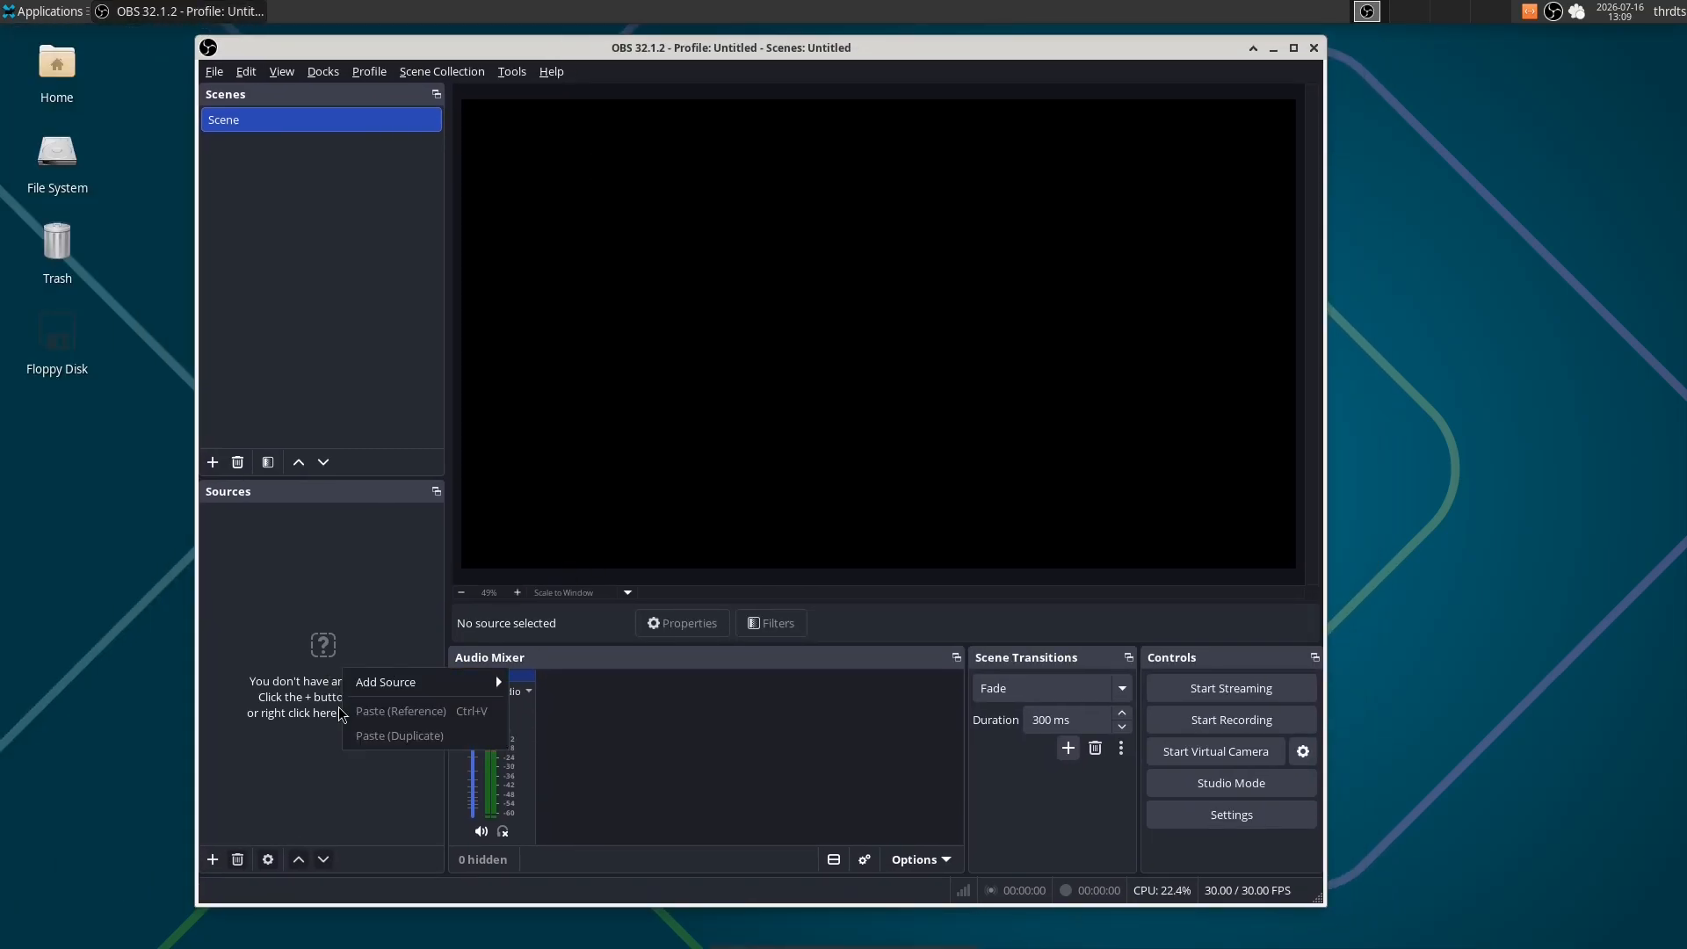
pyautogui.moveTo(414, 684)
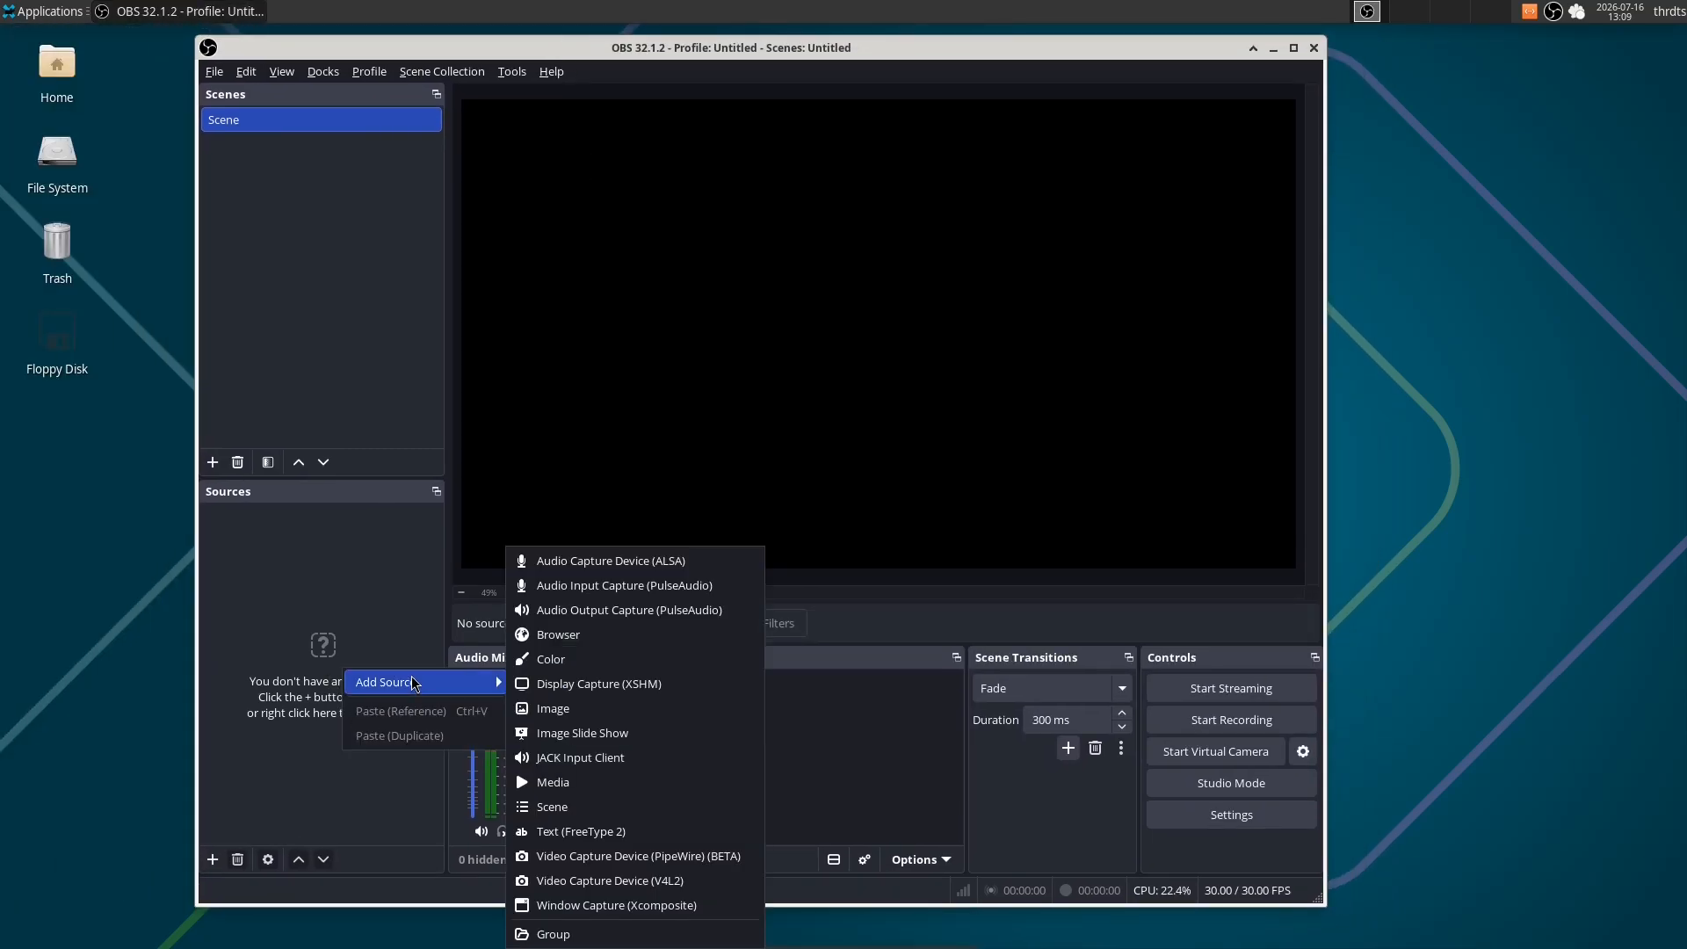
pyautogui.click(595, 694)
pyautogui.click(865, 569)
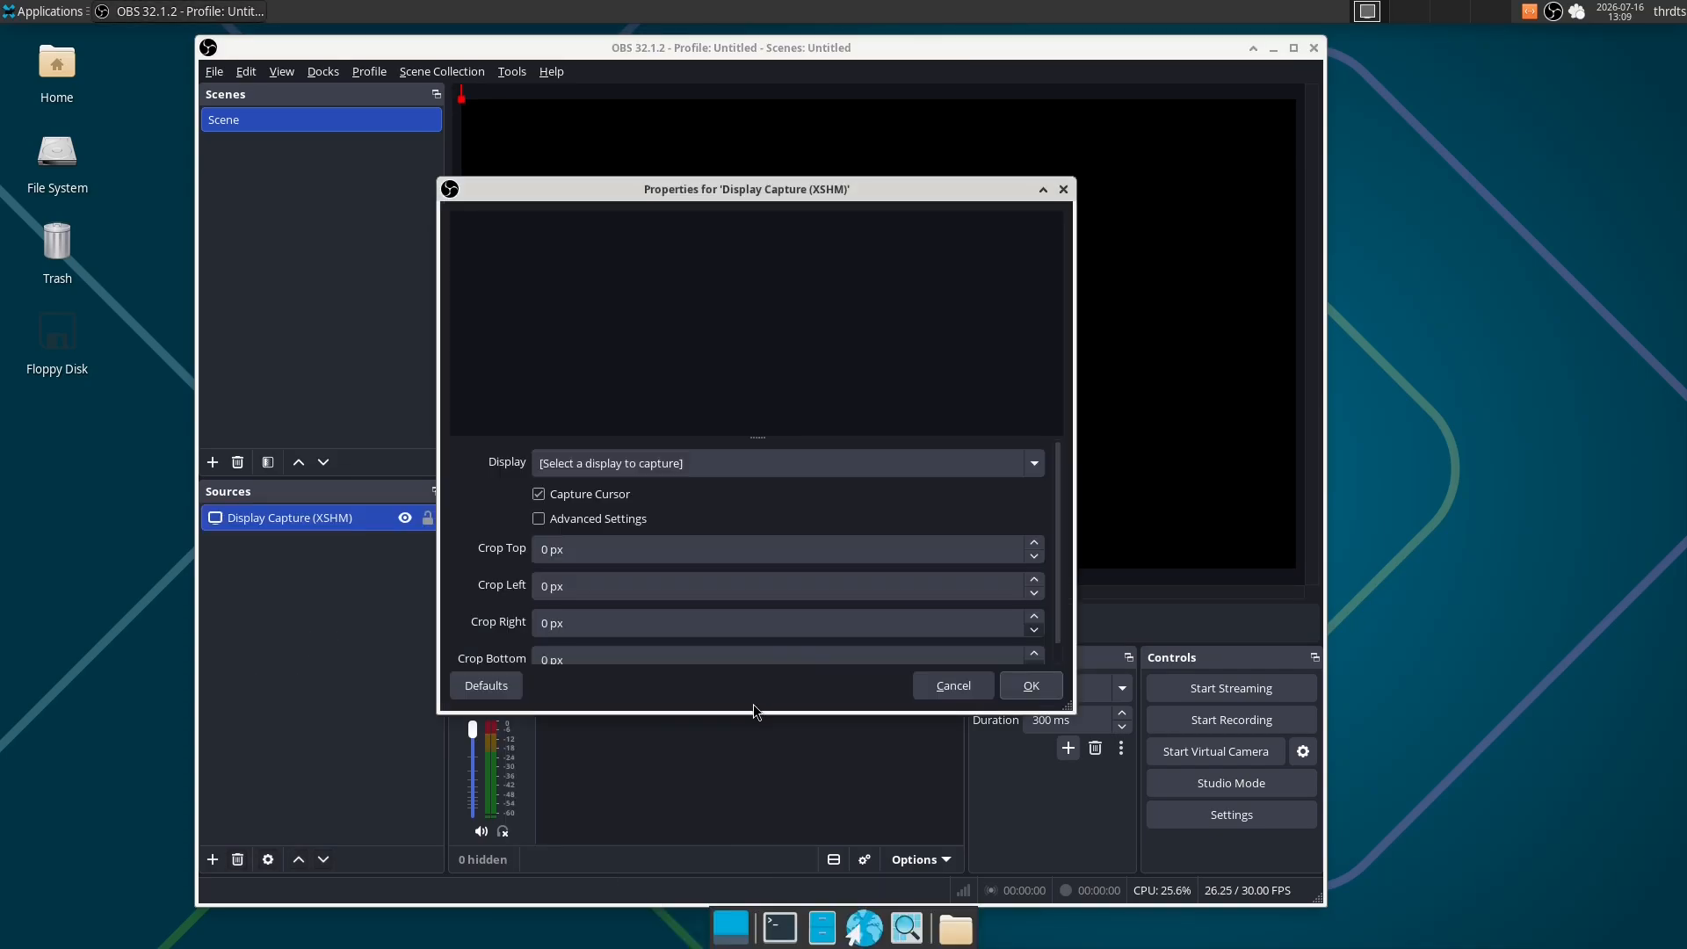
pyautogui.click(721, 464)
pyautogui.click(675, 492)
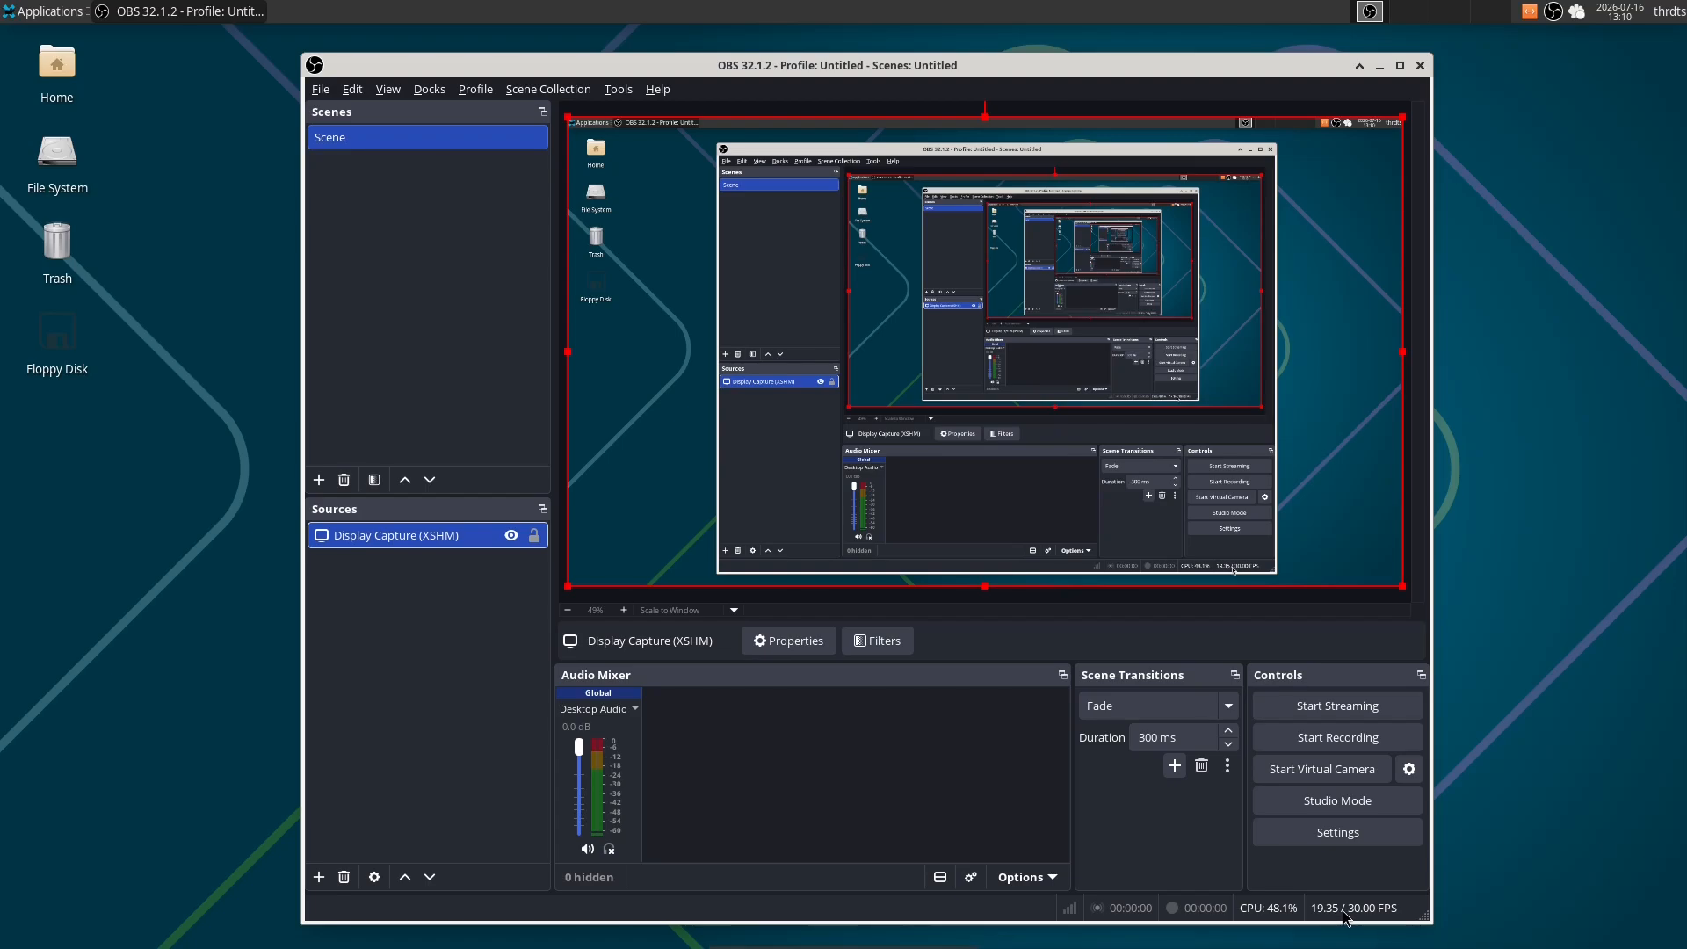
# - Dismiss the preview's context menu and maximize the OBS window
pyautogui.rightClick(977, 409)
pyautogui.click(1010, 64)
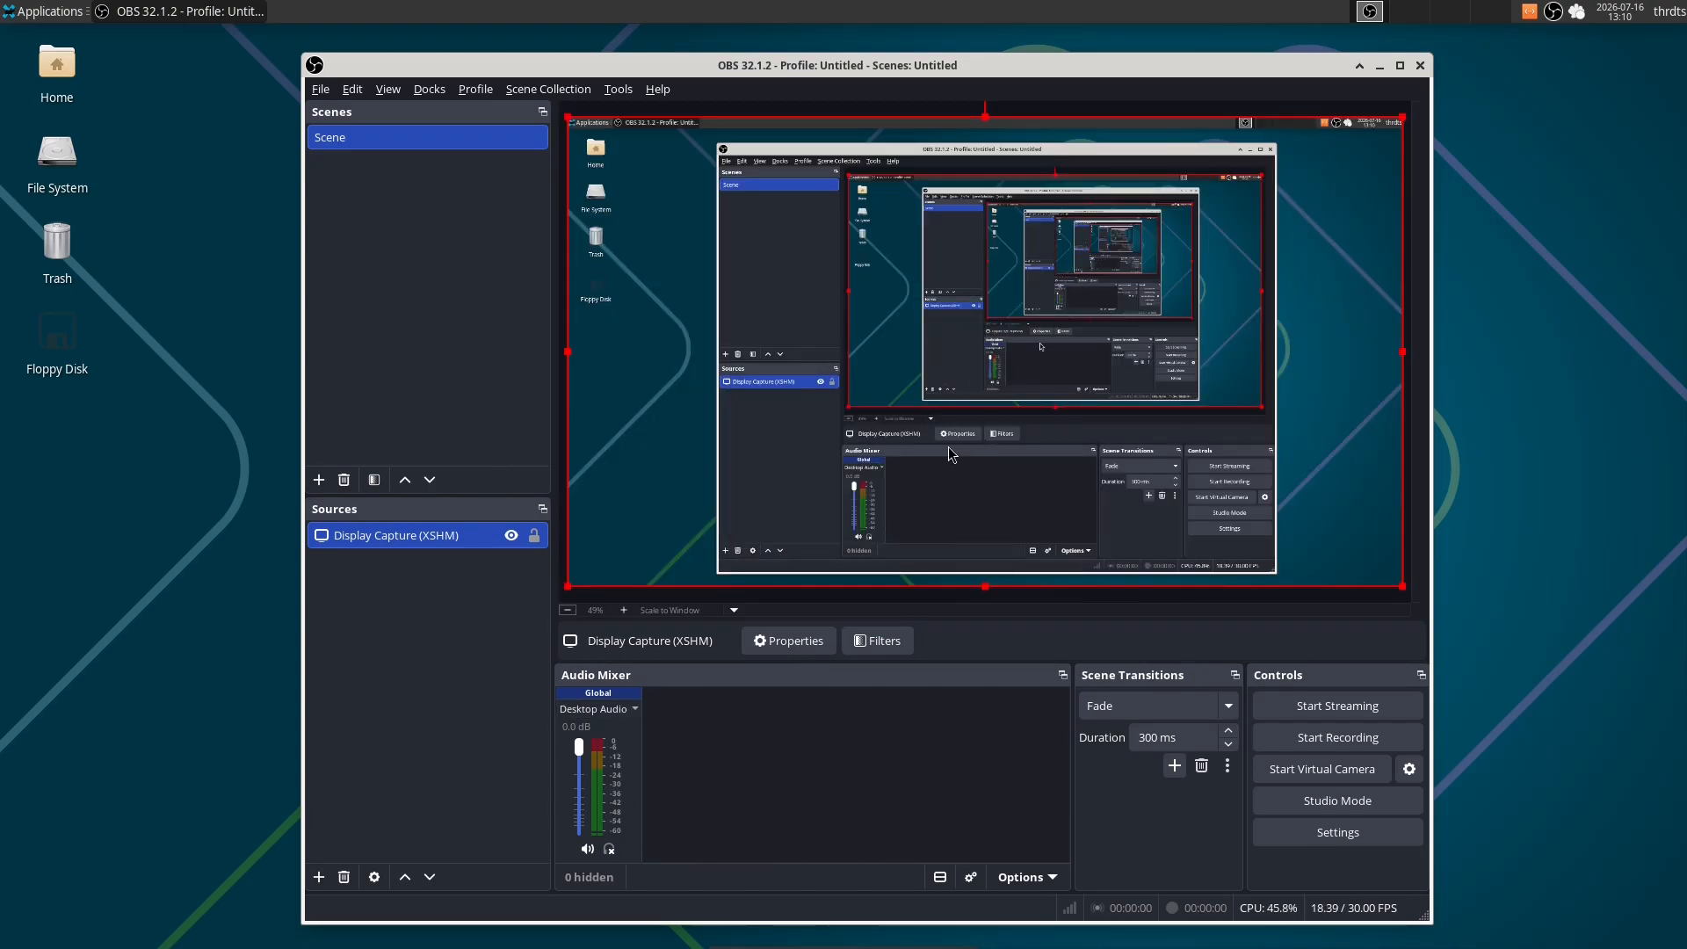
pyautogui.click(1399, 65)
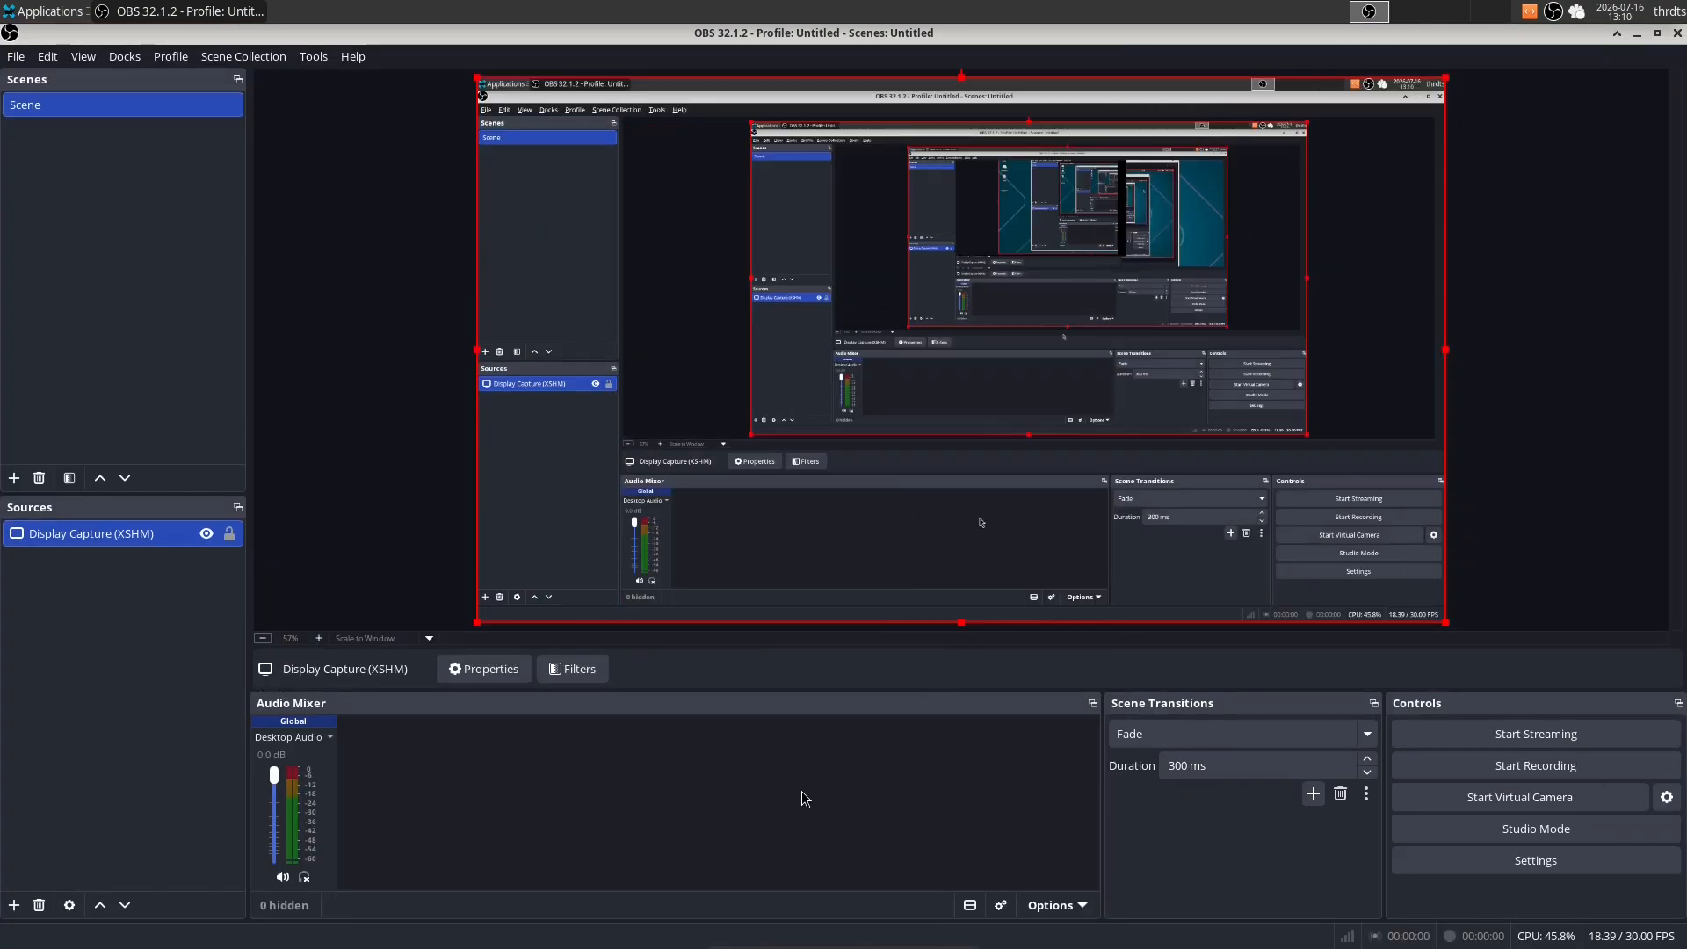
# - Dock the Audio Mixer as a column to the right of the preview, with the Controls dock beneath it
pyautogui.moveTo(550, 703); pyautogui.dragTo(1615, 235)
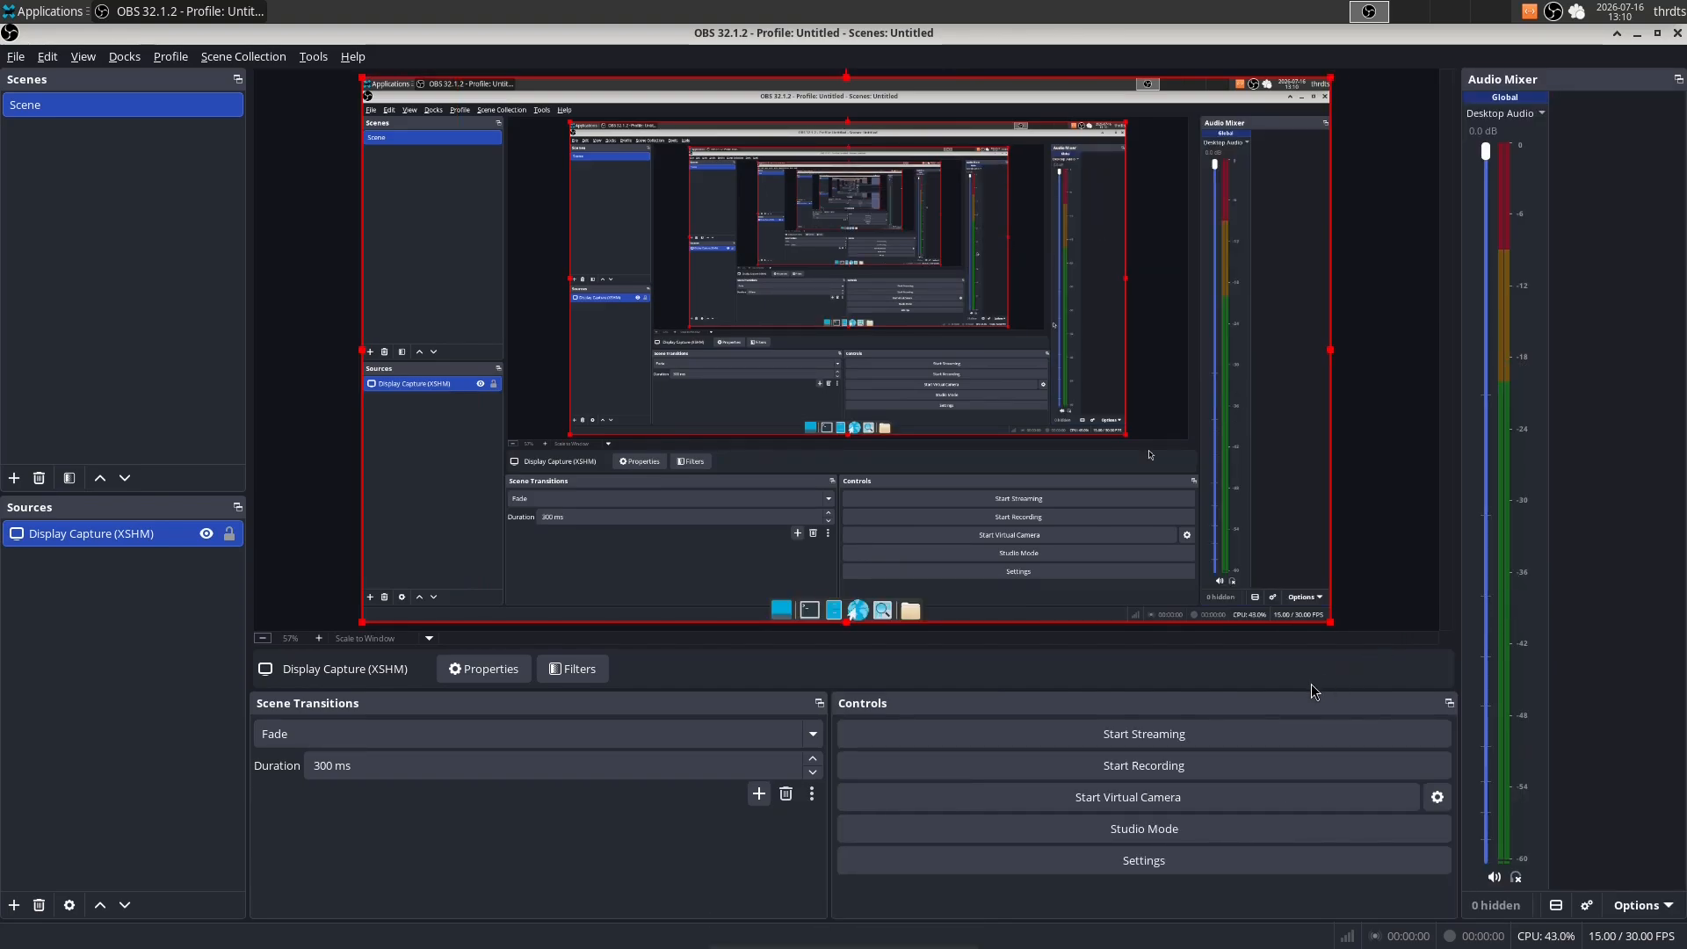
pyautogui.moveTo(1340, 705); pyautogui.dragTo(1678, 757)
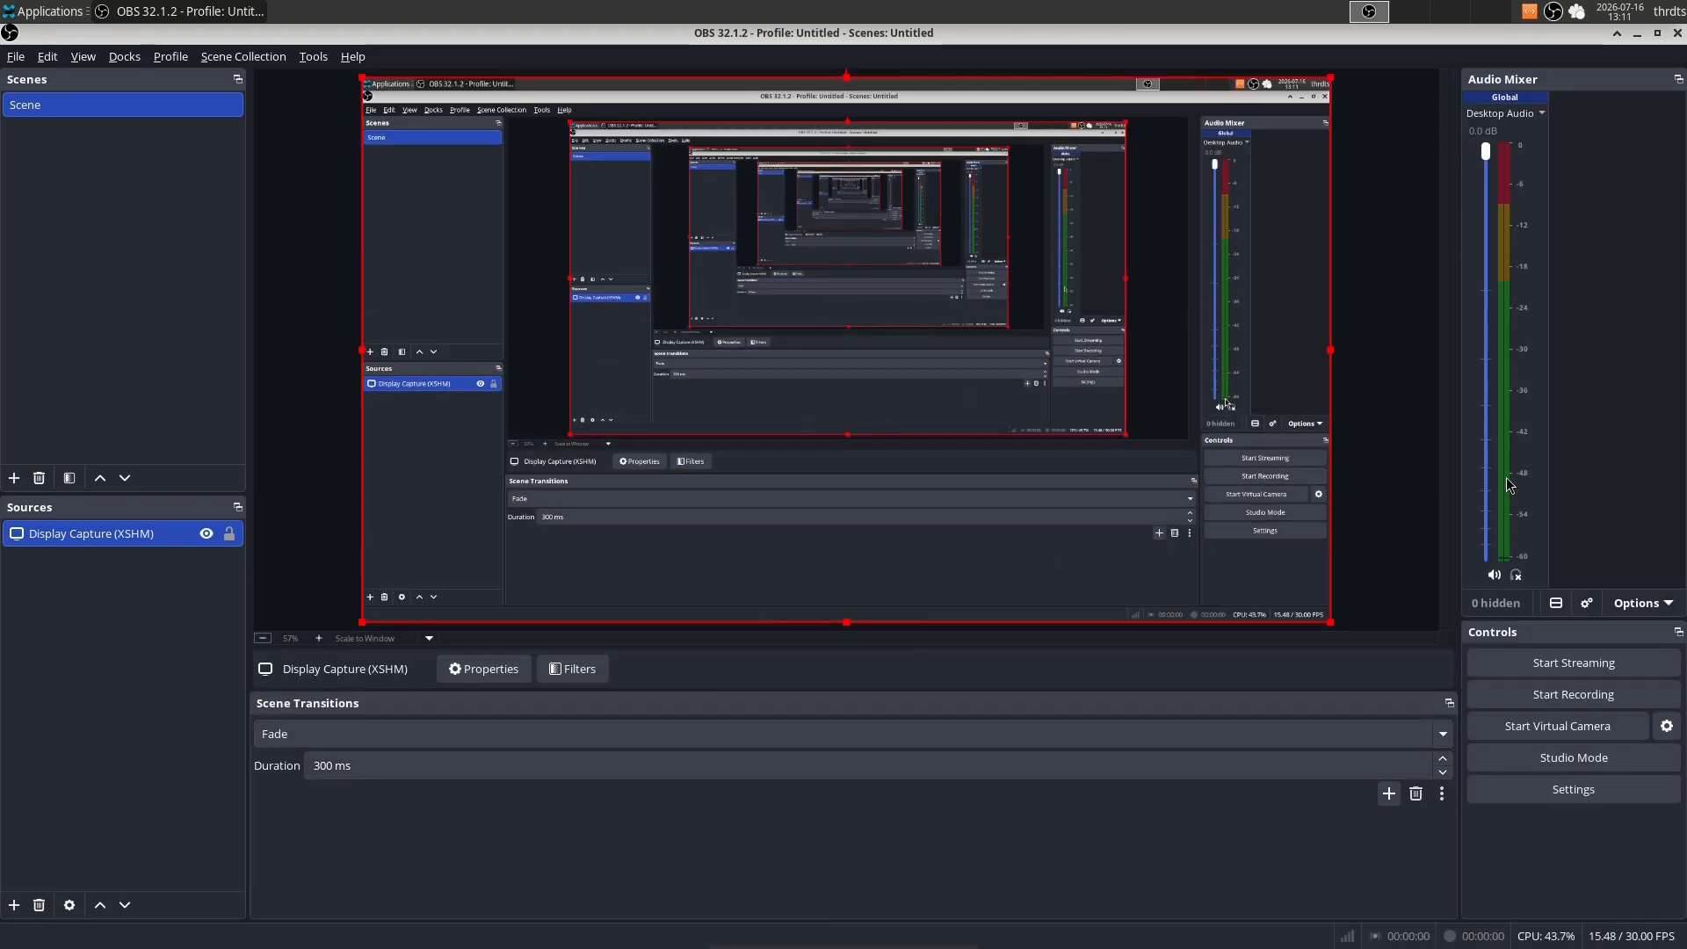
pyautogui.click(1505, 112)
pyautogui.click(1429, 369)
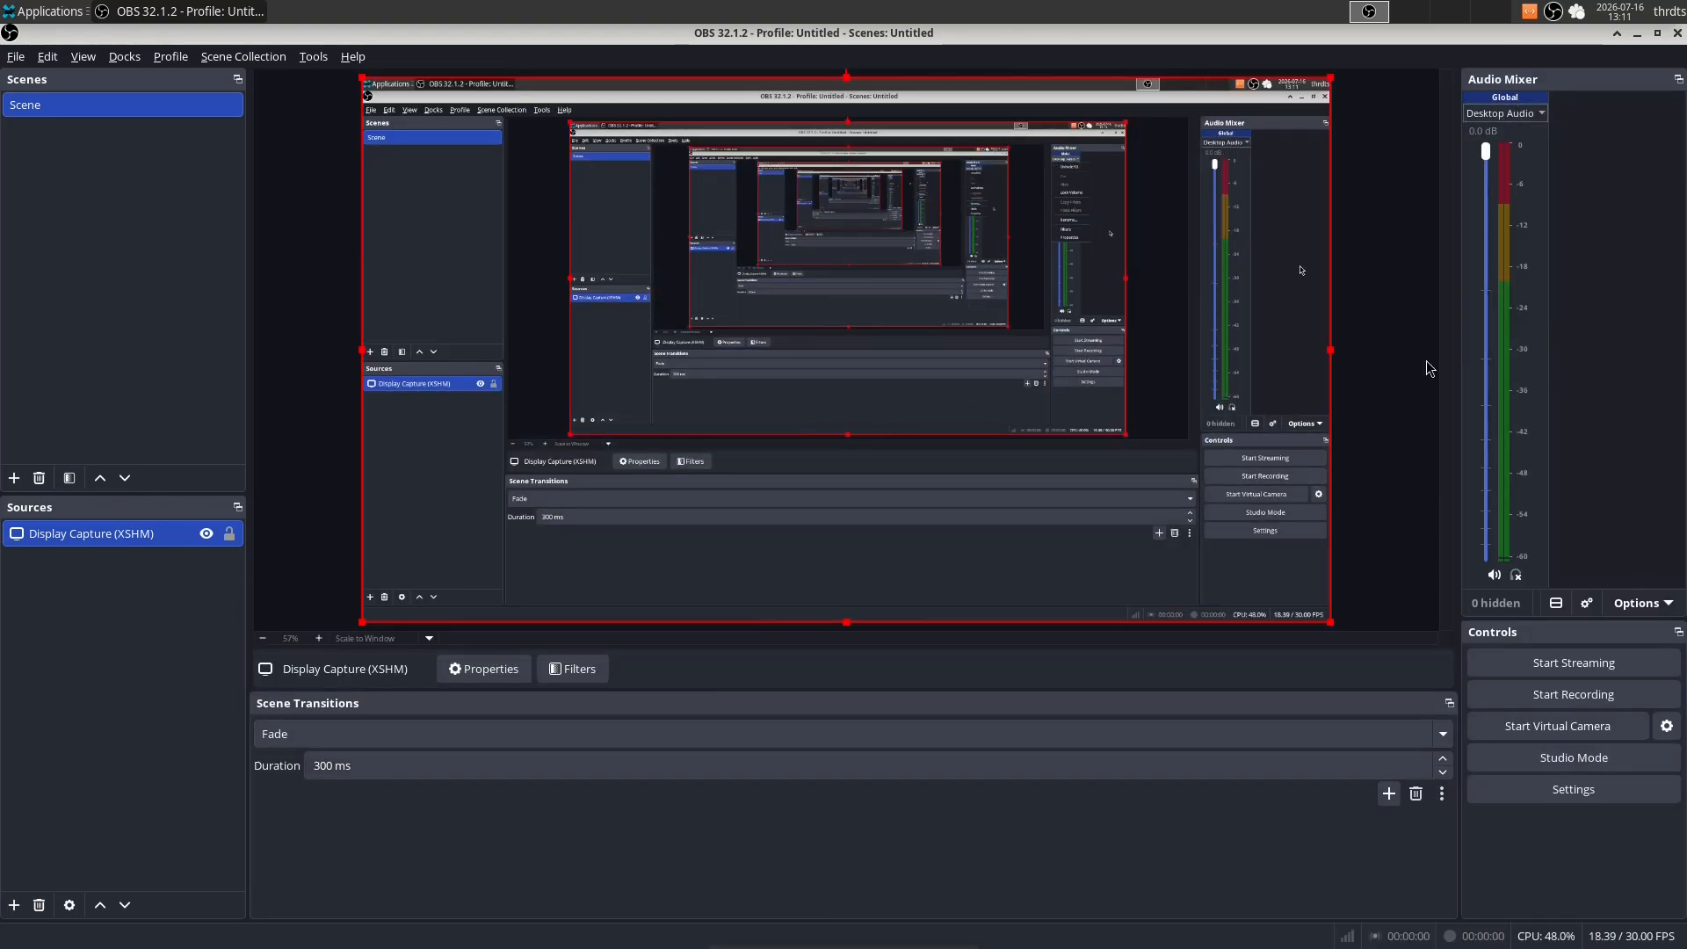
pyautogui.click(14, 905)
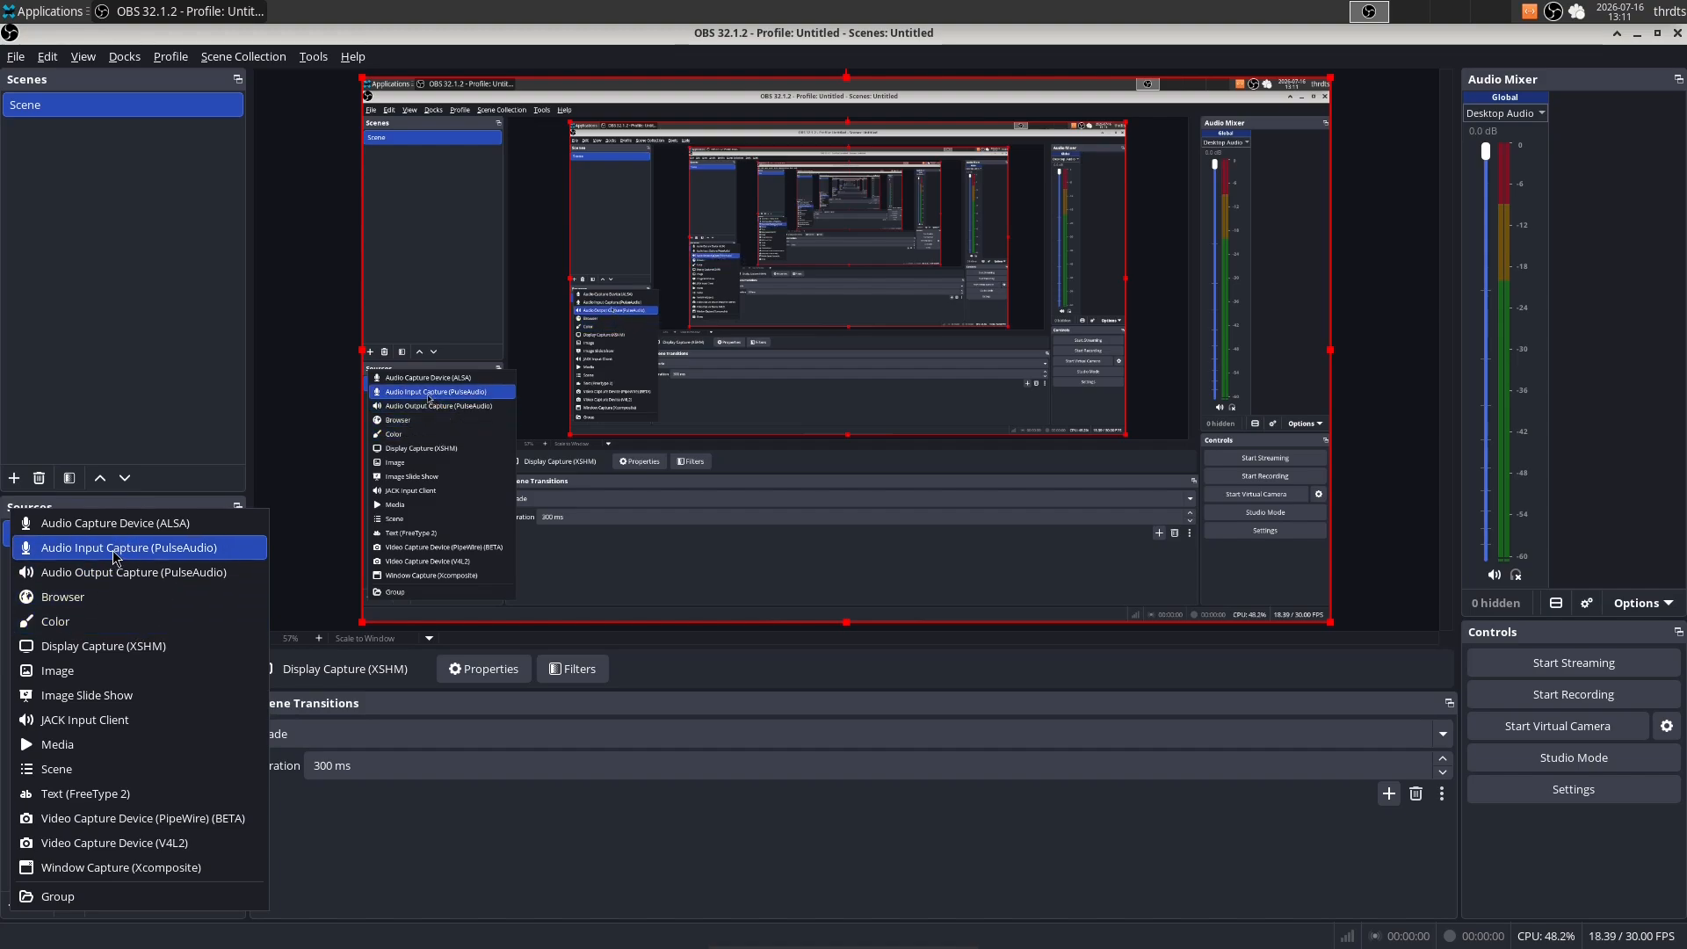
pyautogui.click(394, 909)
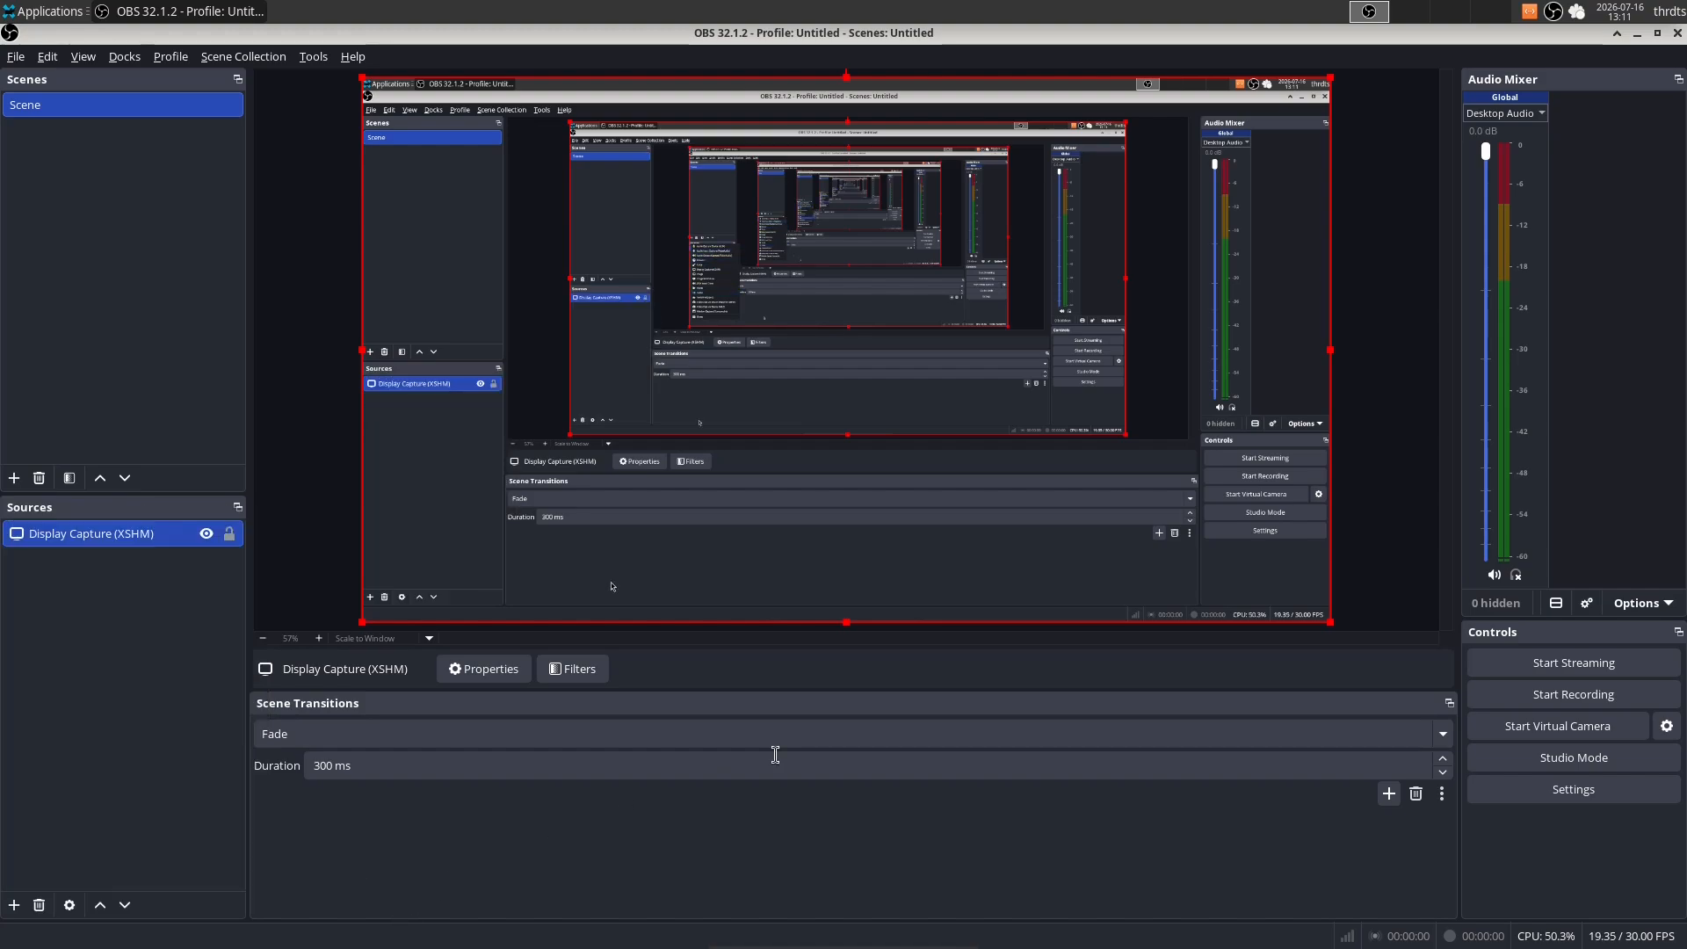
# - Check the device options in the Desktop Audio properties, keep the device at Default and close the dialog
pyautogui.click(1502, 112)
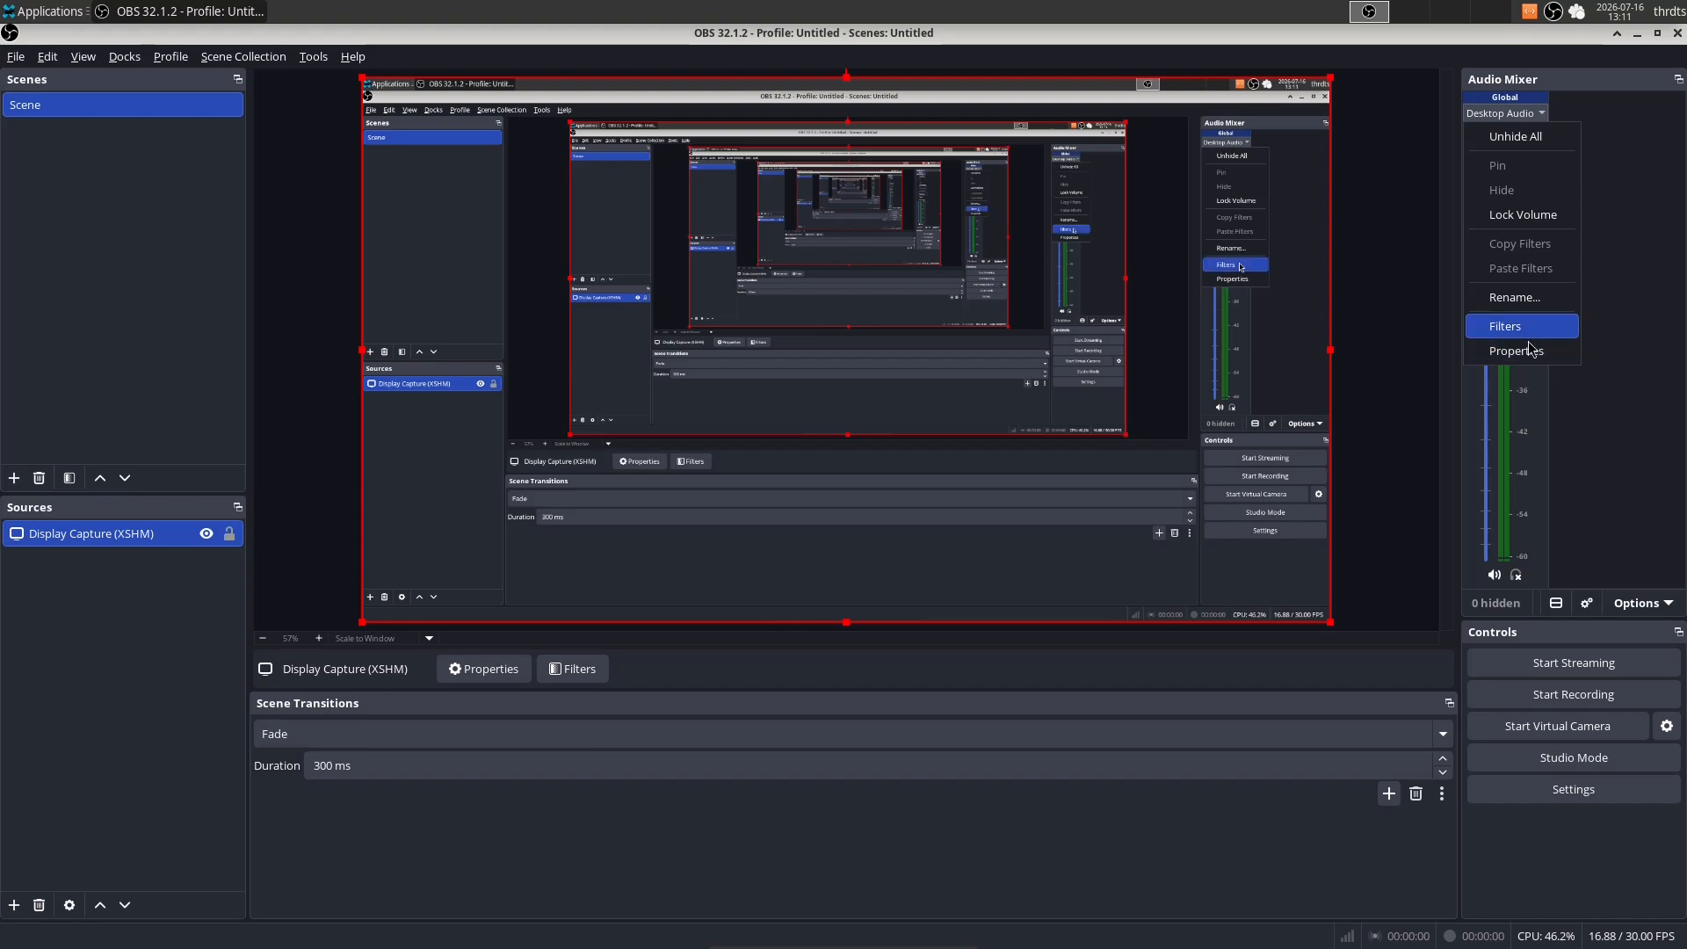
pyautogui.click(1527, 350)
pyautogui.click(648, 244)
pyautogui.click(777, 247)
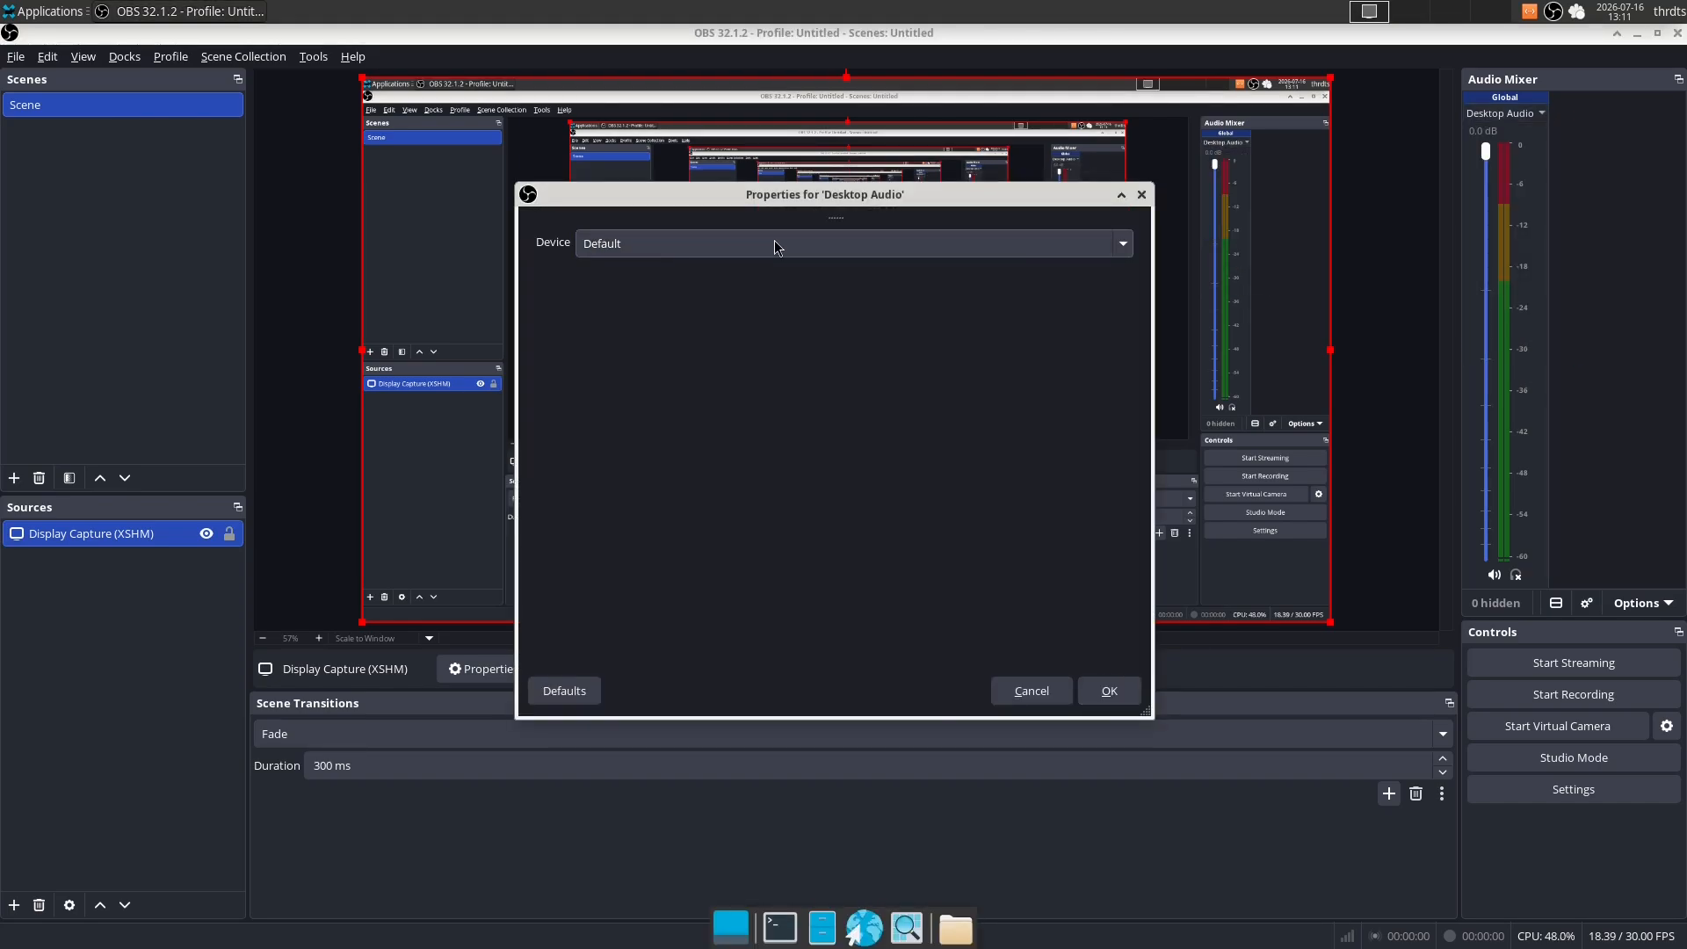
pyautogui.click(1109, 690)
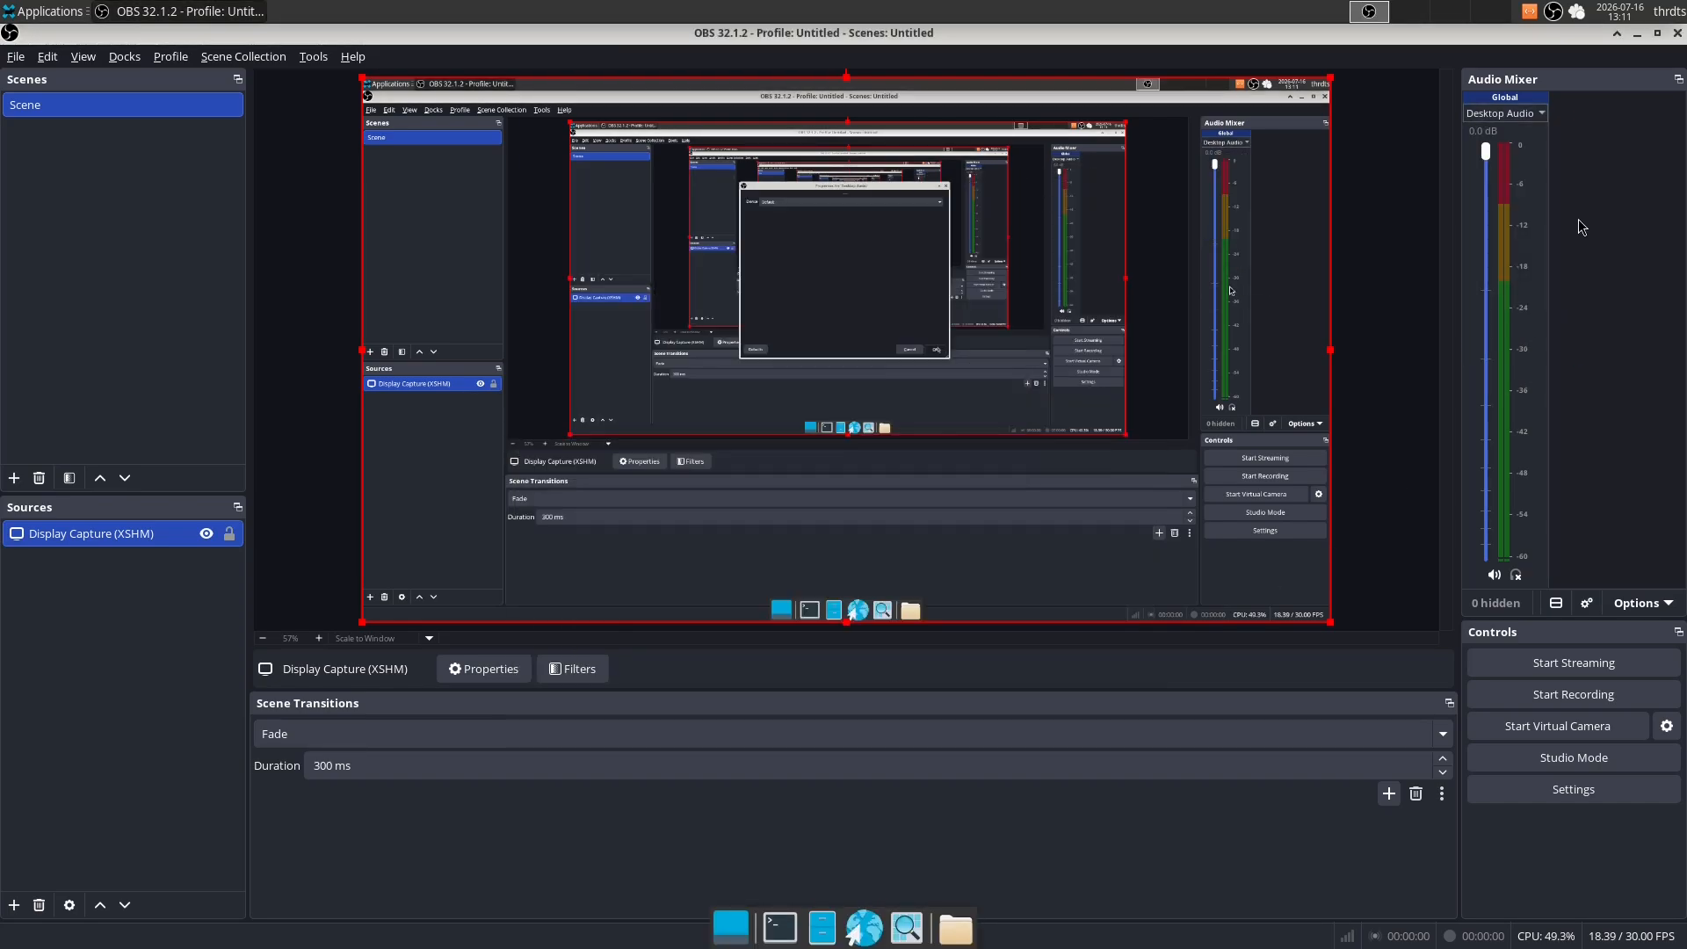
# - Remove Desktop Audio from tracks 6, 5 and 4 in the mixer's Advanced Audio Properties
pyautogui.click(1505, 116)
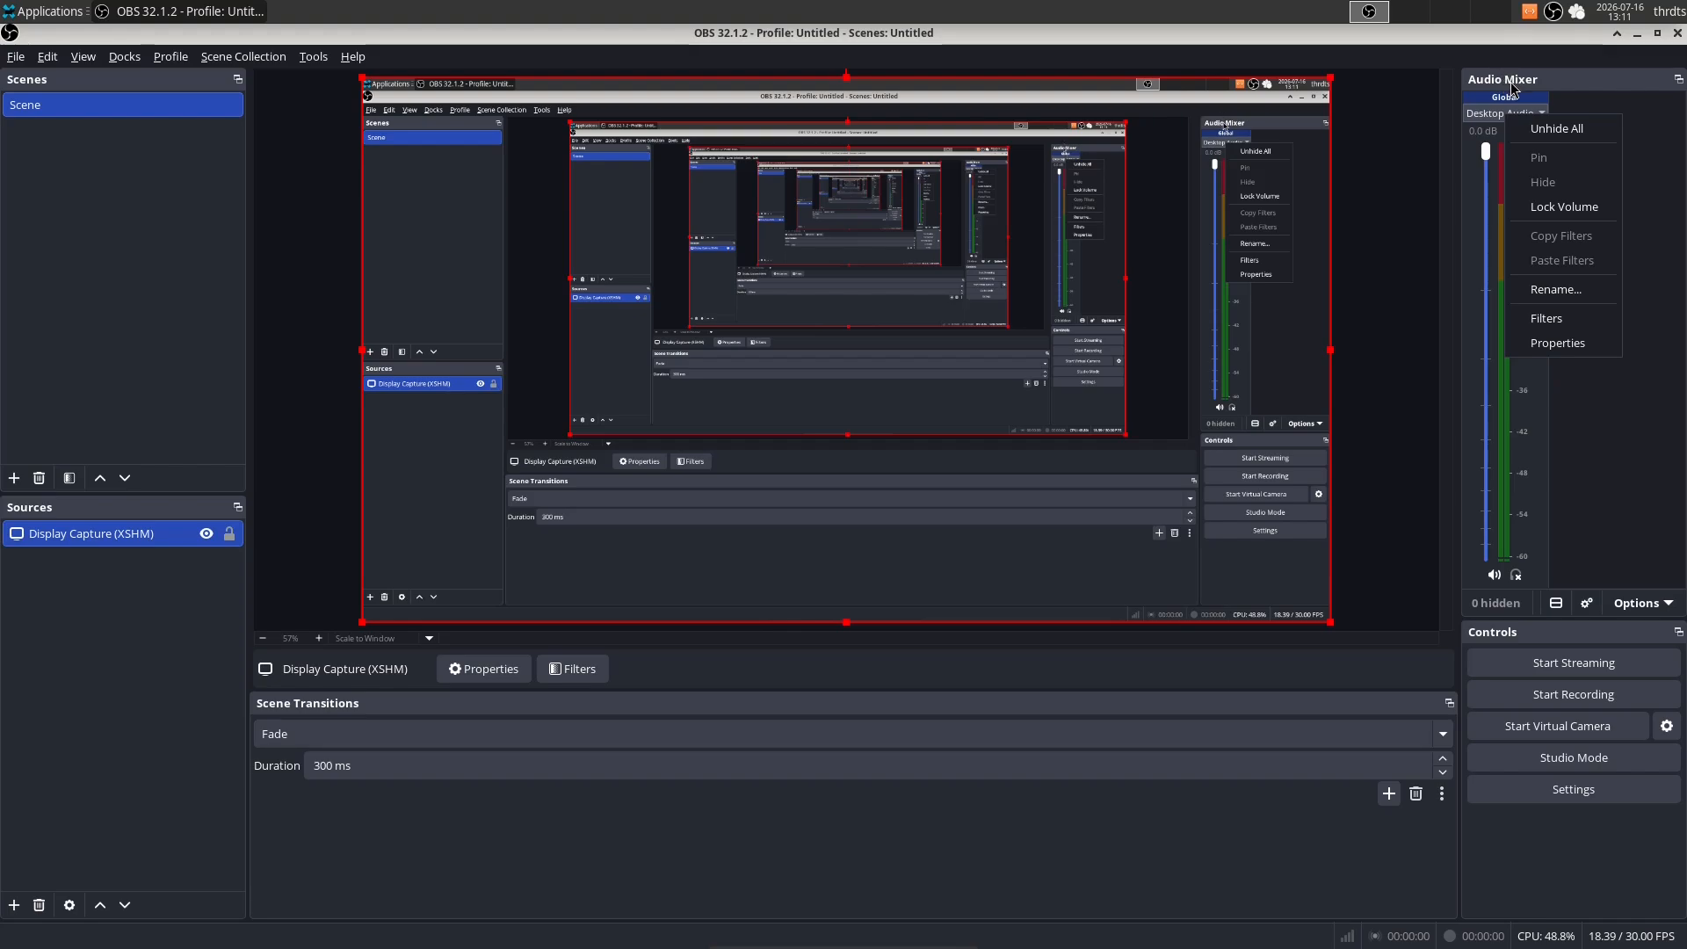
pyautogui.rightClick(1509, 88)
pyautogui.rightClick(1511, 88)
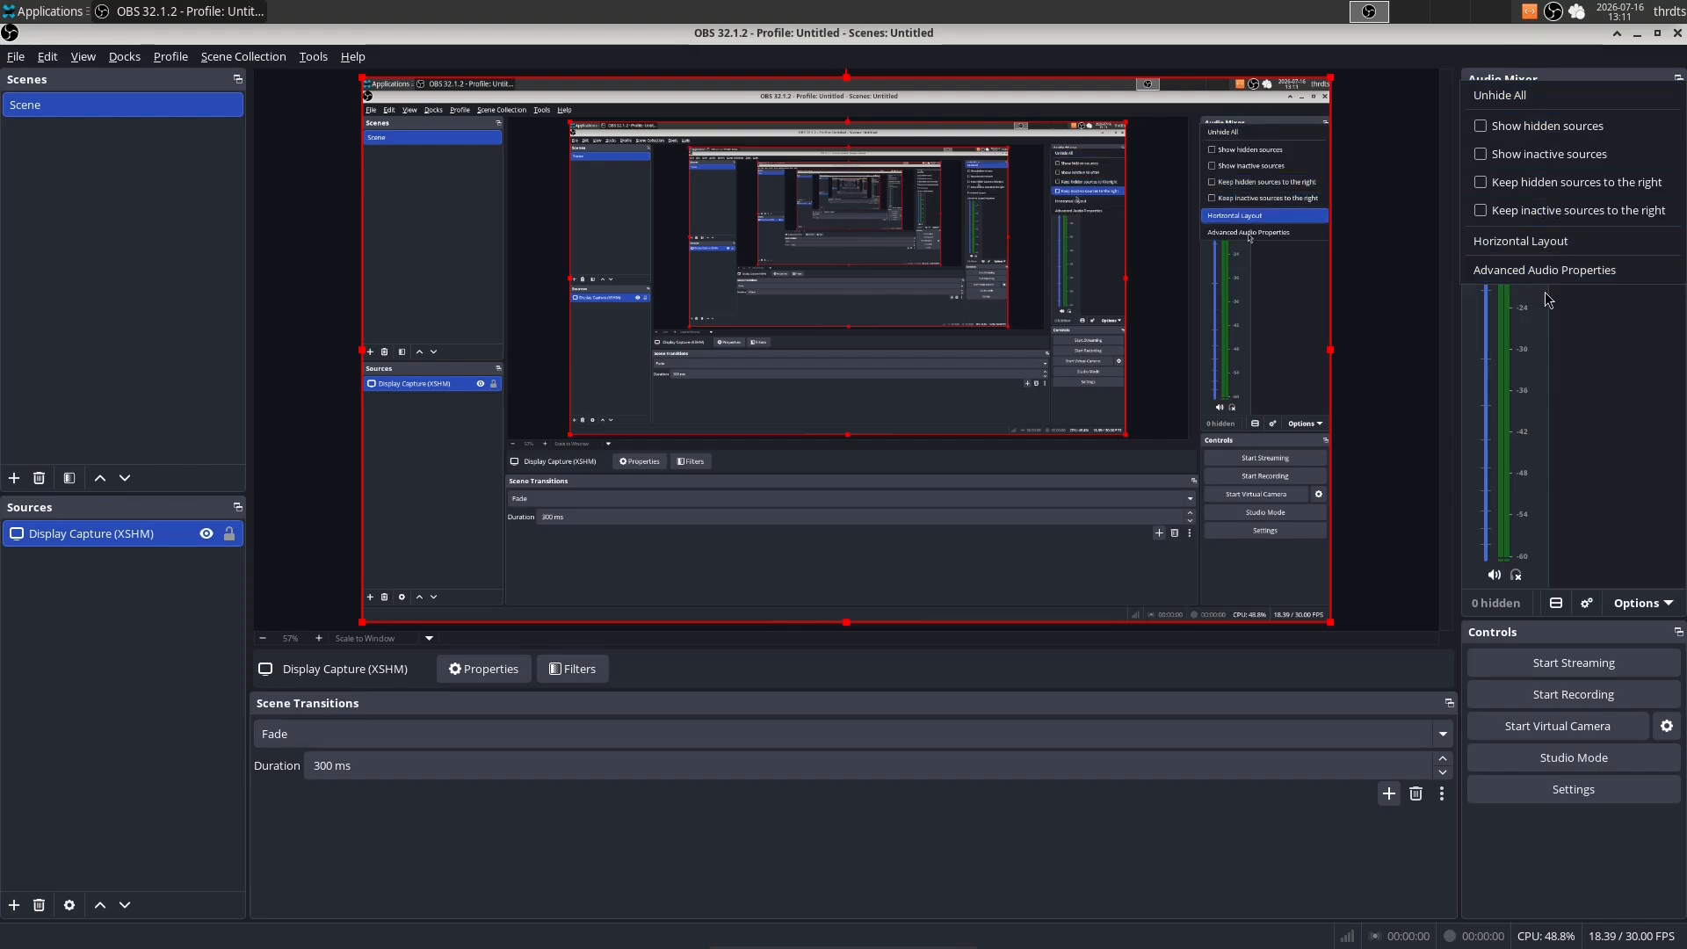
pyautogui.rightClick(1522, 77)
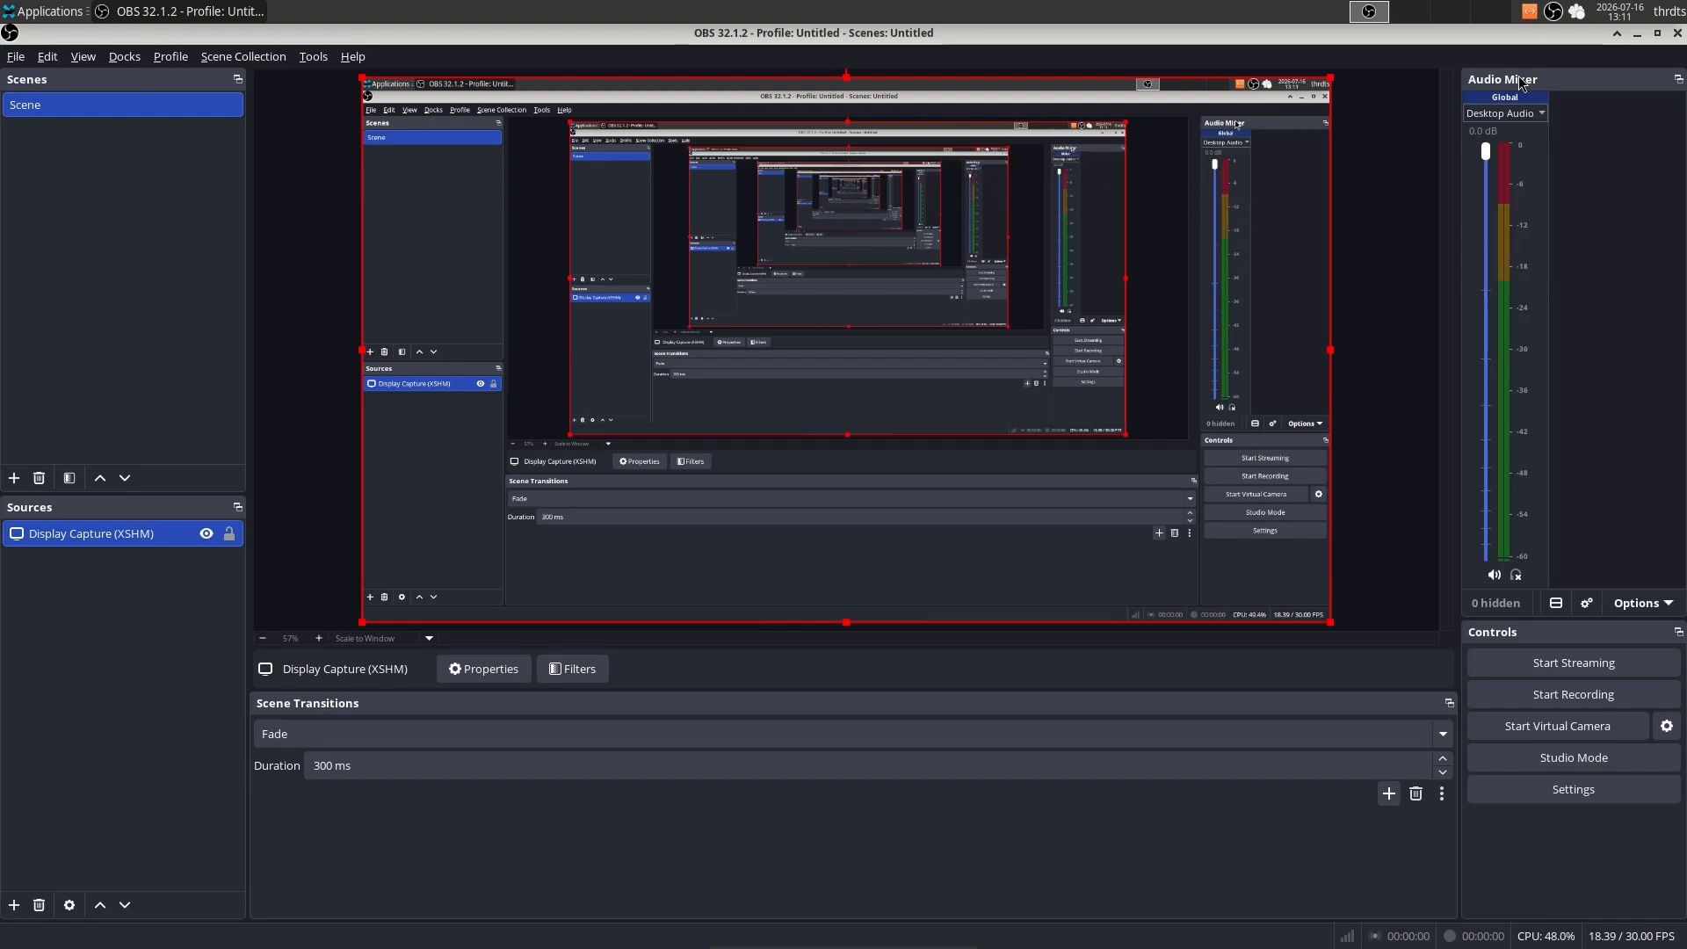
pyautogui.rightClick(1522, 78)
pyautogui.click(1523, 263)
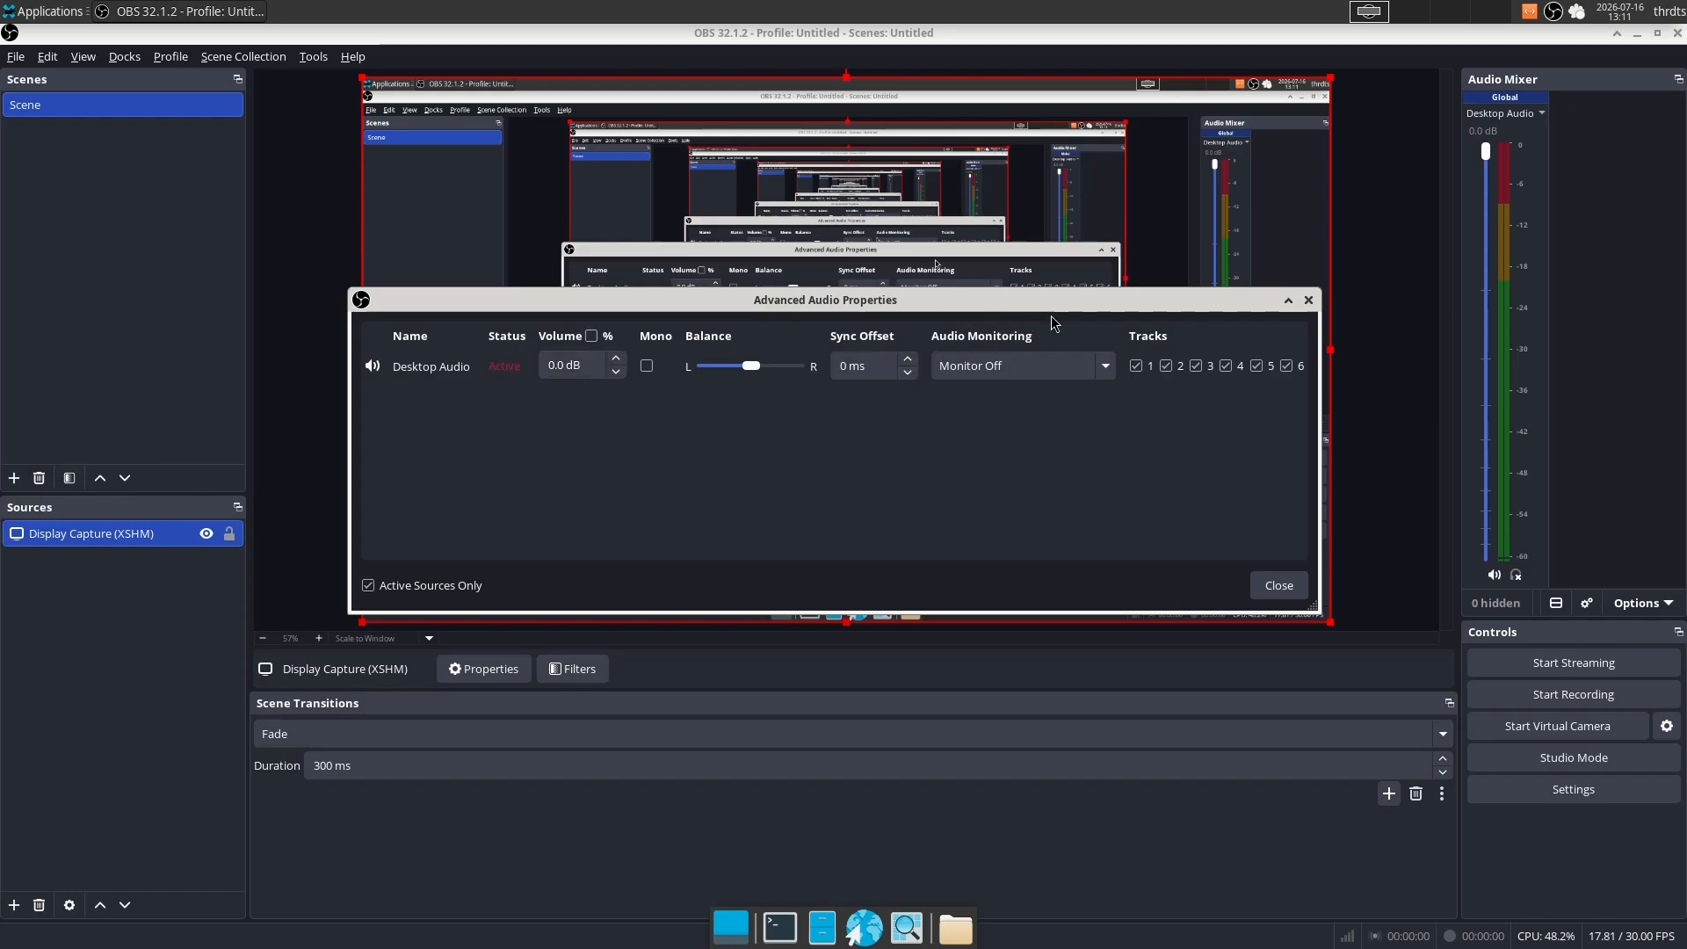
pyautogui.moveTo(1040, 307); pyautogui.dragTo(838, 324)
pyautogui.click(1229, 383)
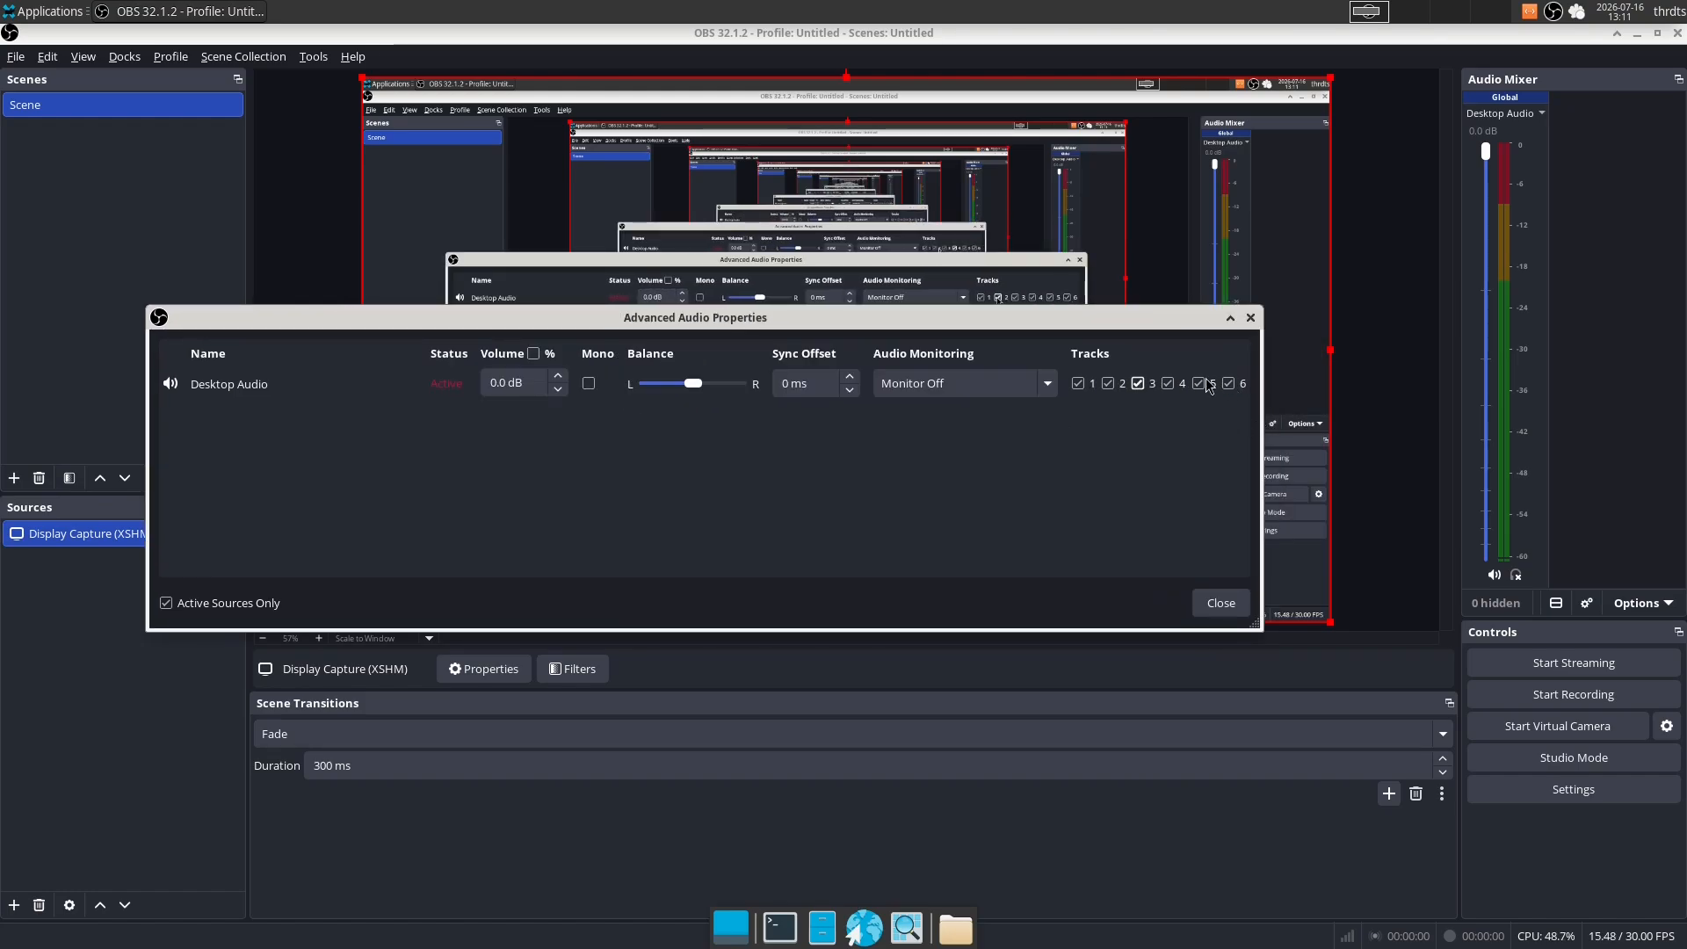
pyautogui.click(1199, 384)
pyautogui.click(1167, 384)
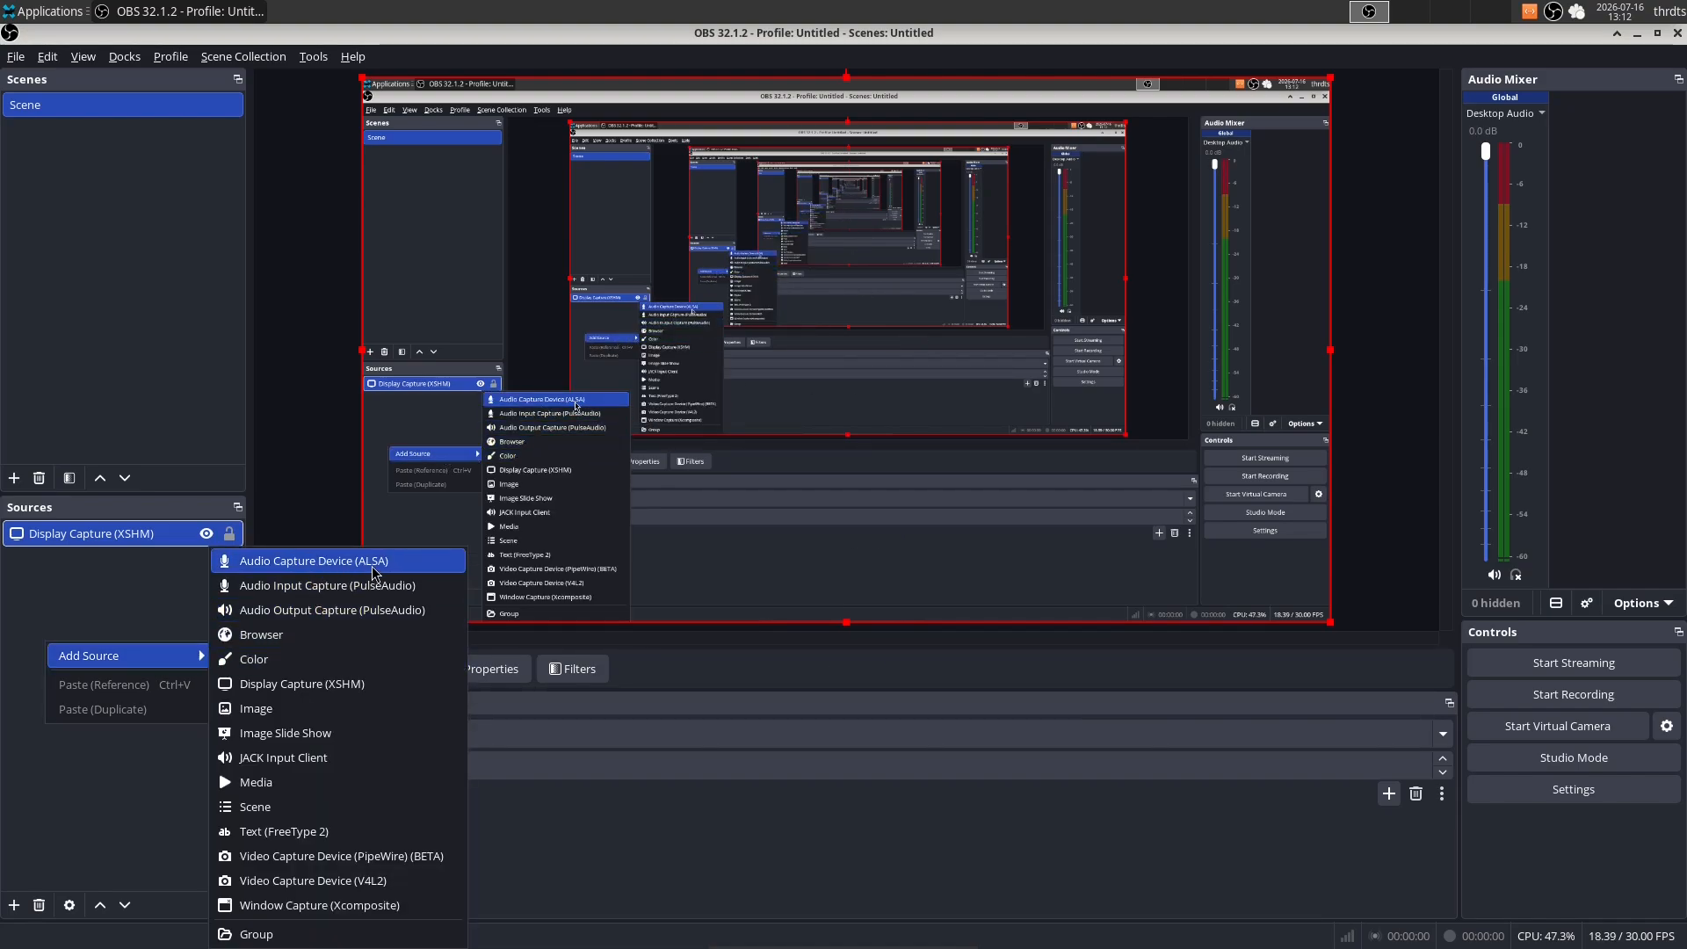
# - Dismiss the list of source types, then check the Desktop Audio track assignment in Advanced Audio Properties and close it
pyautogui.click(1600, 104)
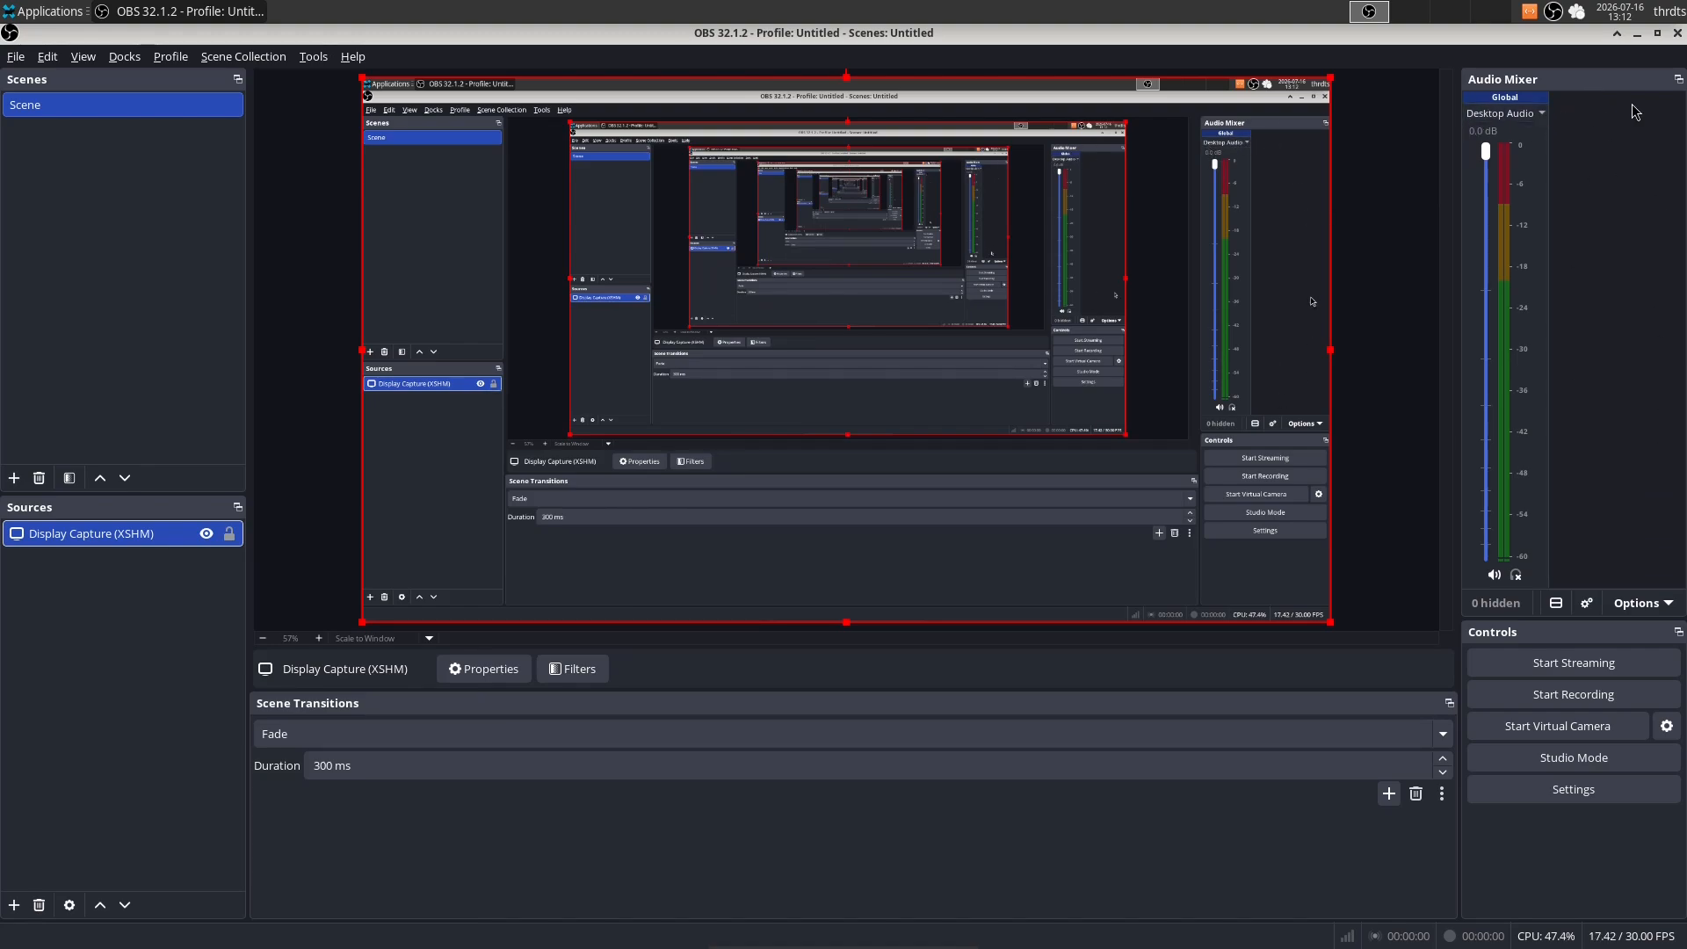
pyautogui.rightClick(1559, 79)
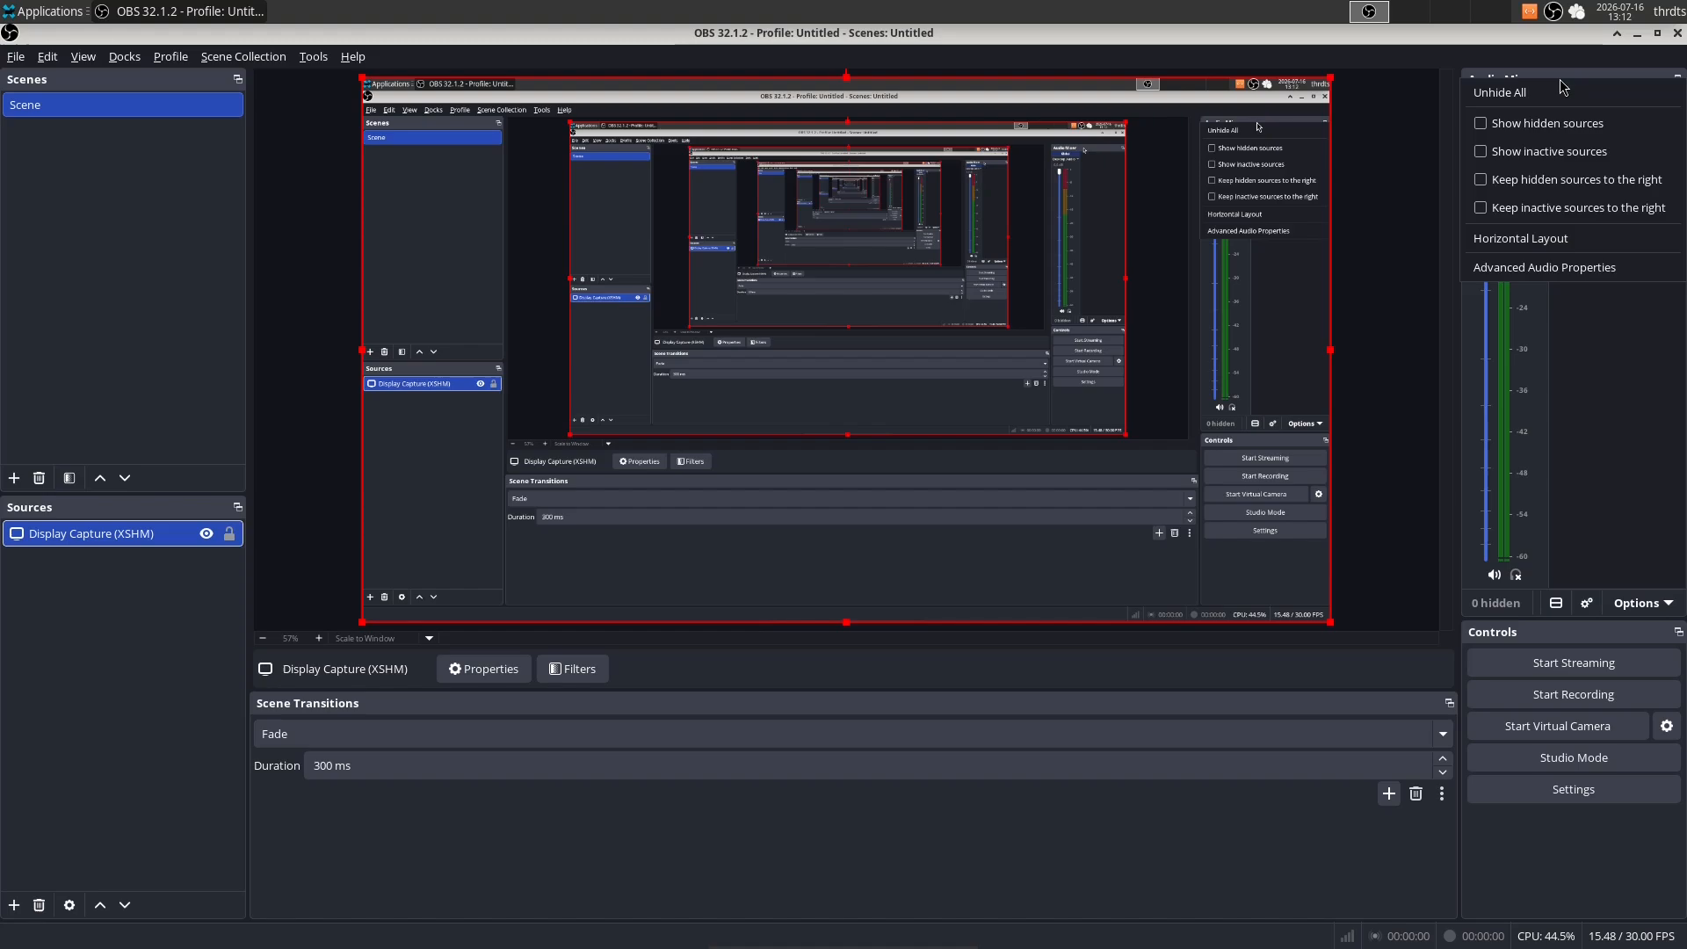
pyautogui.click(1533, 265)
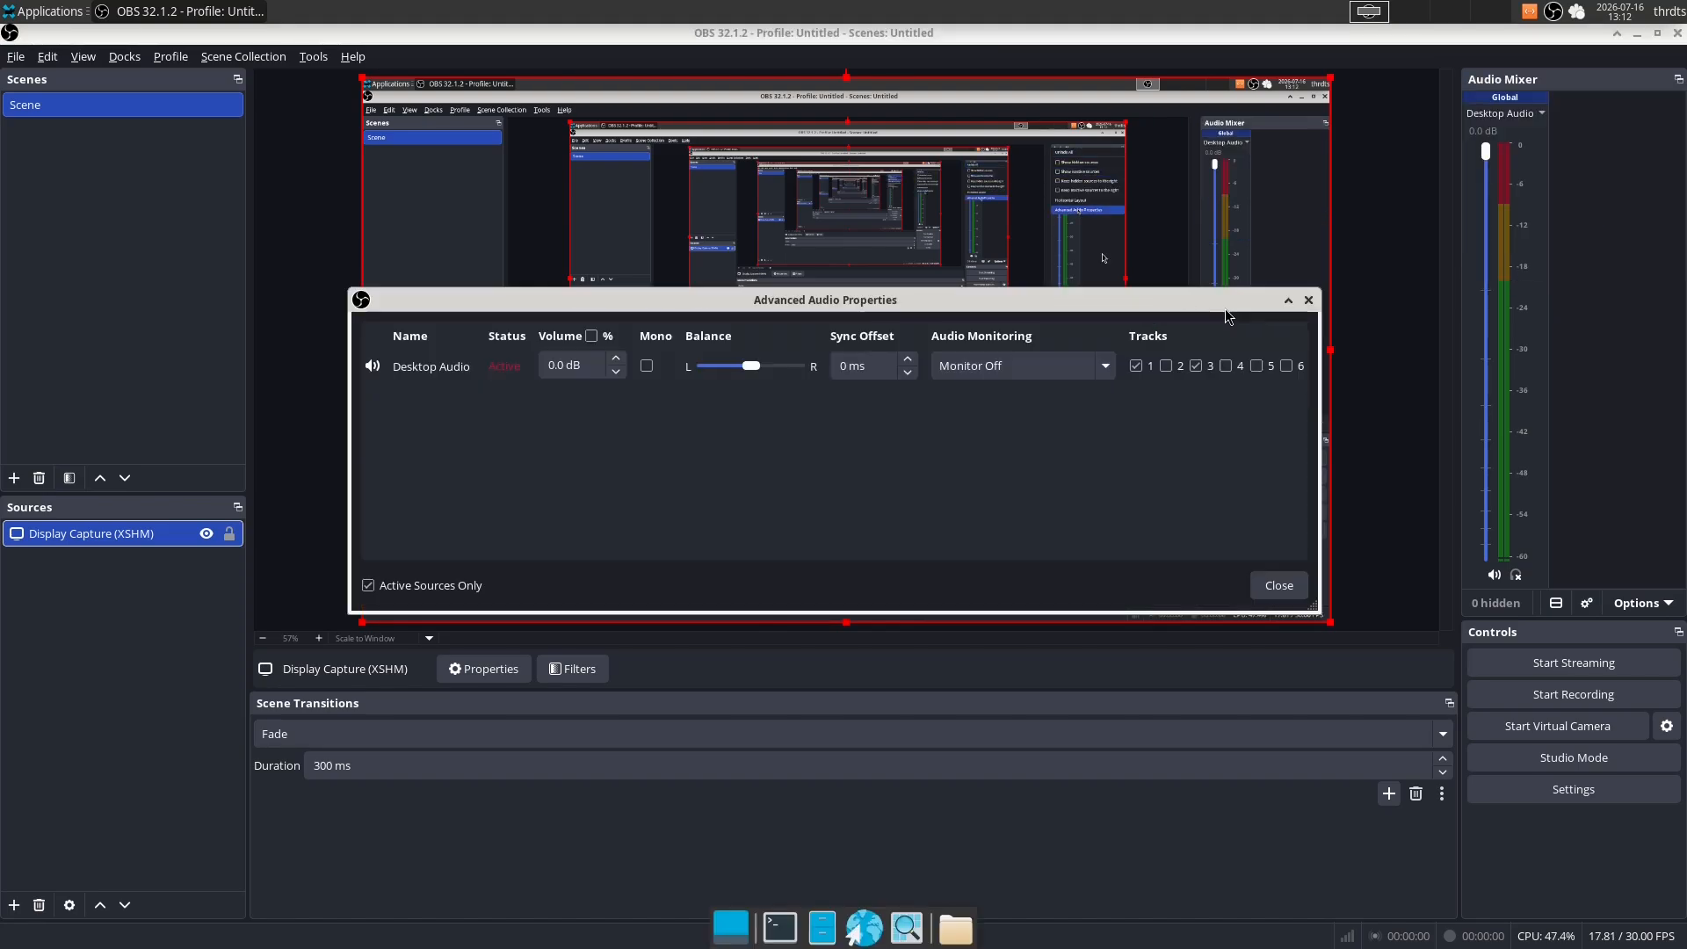
pyautogui.click(1279, 585)
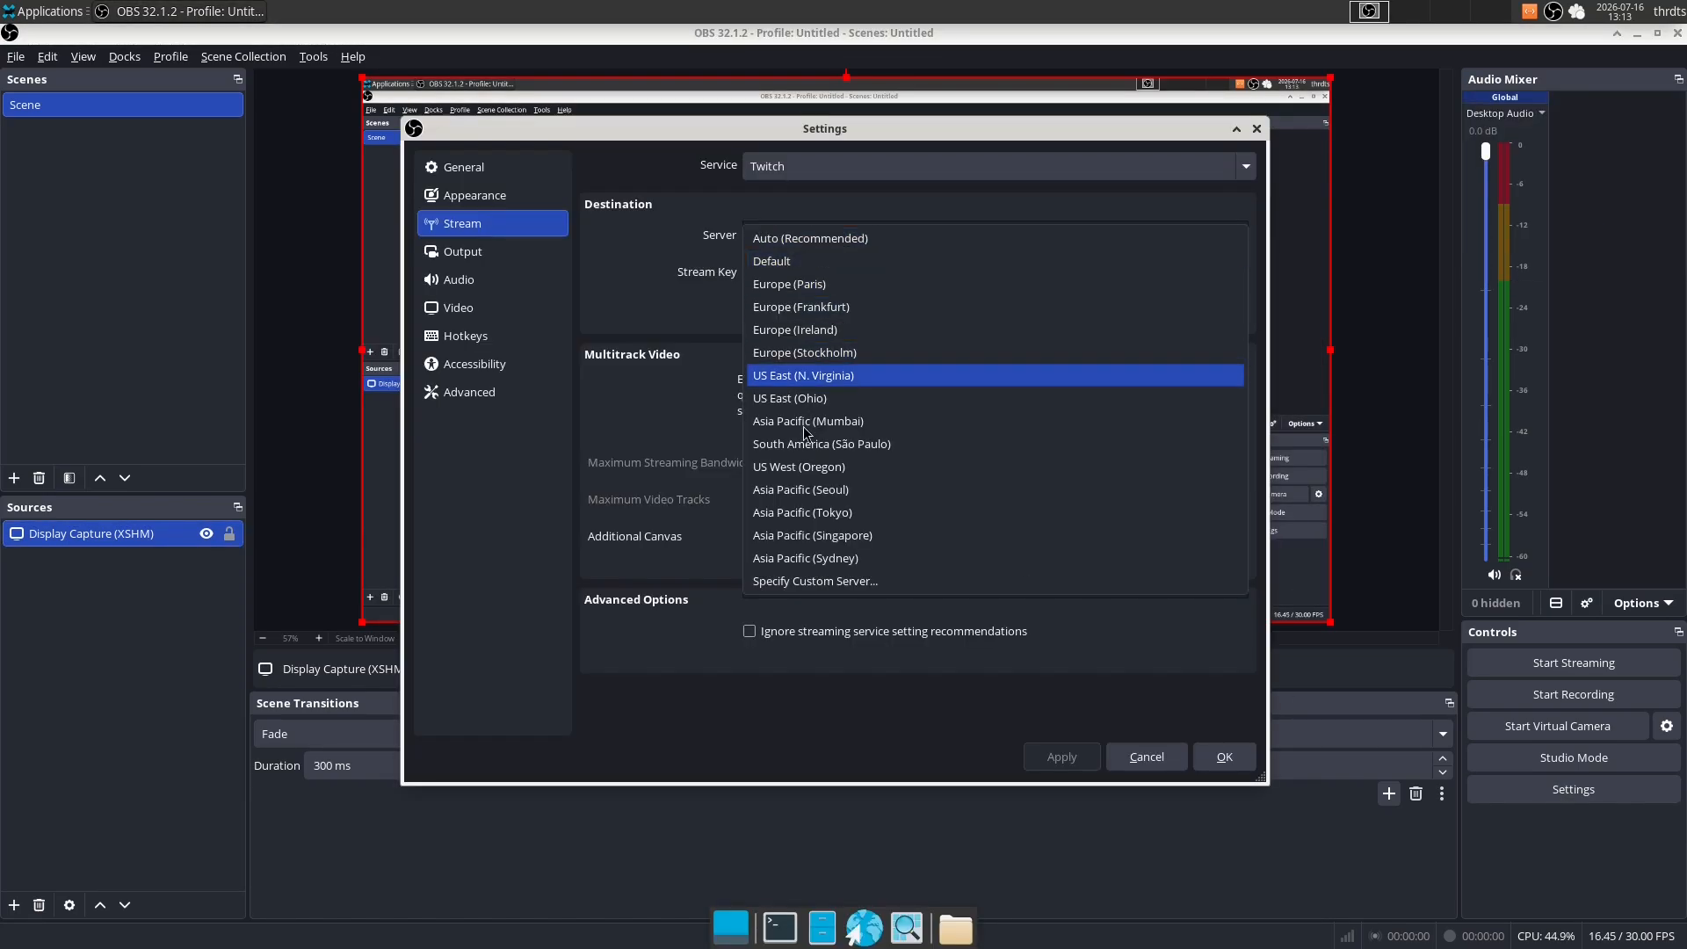
# - Browse the available Twitch servers and the full list of streaming services in the stream settings
pyautogui.click(829, 233)
pyautogui.click(827, 168)
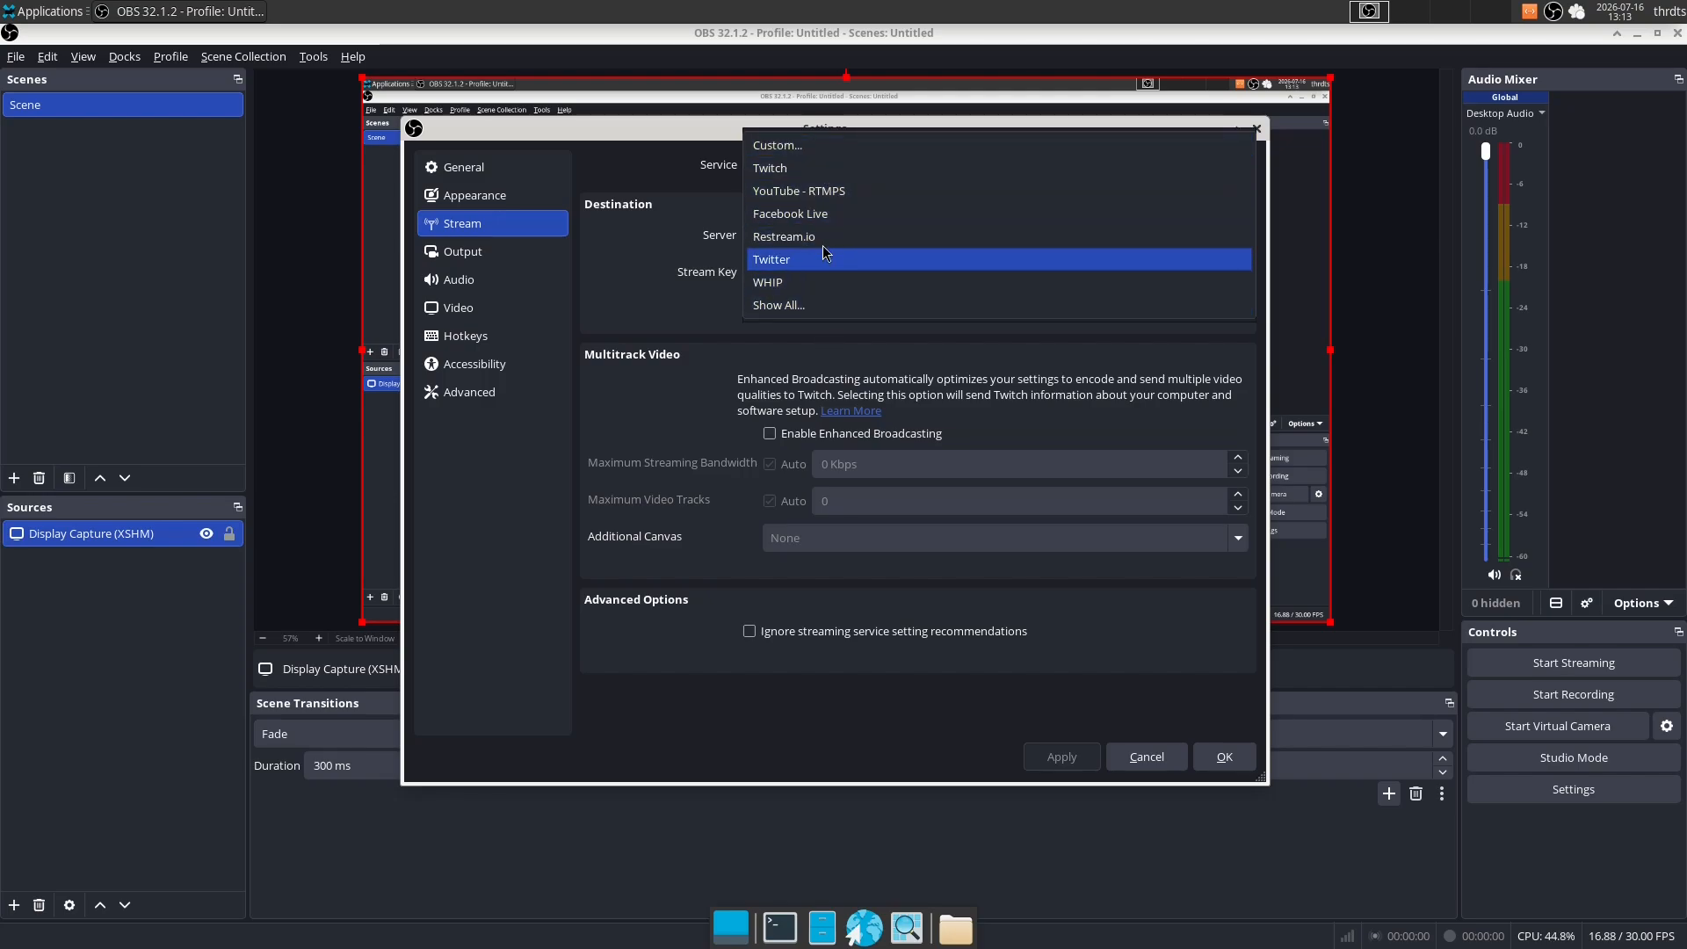
pyautogui.click(820, 305)
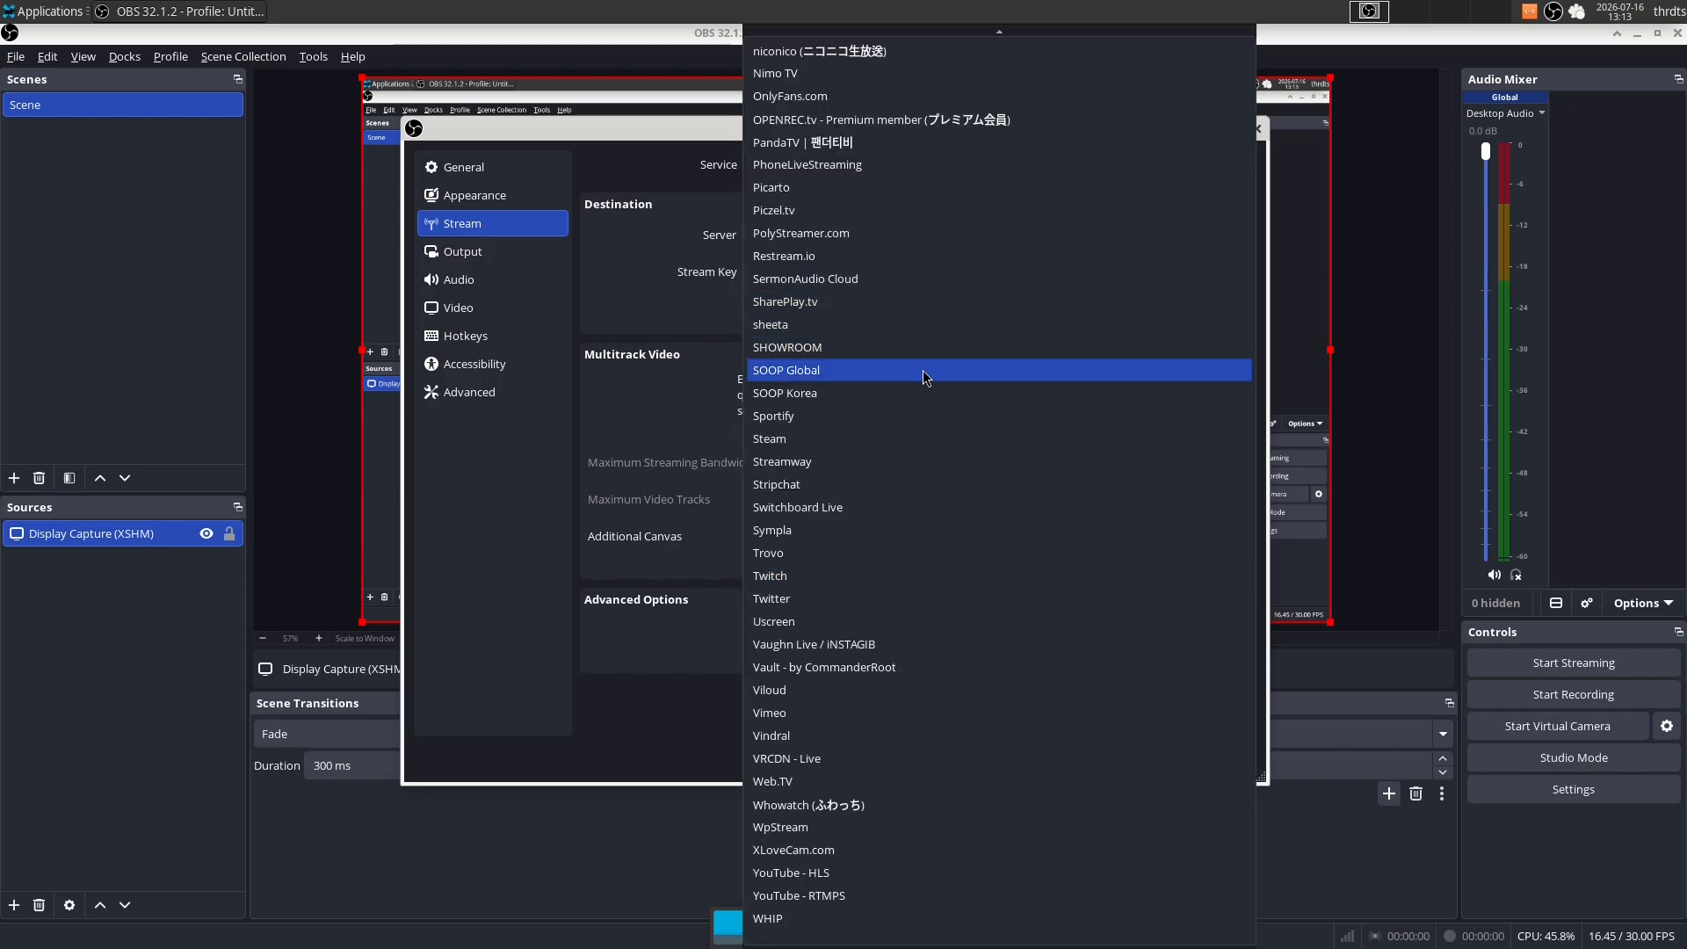
pyautogui.scroll(1, 920, 50)
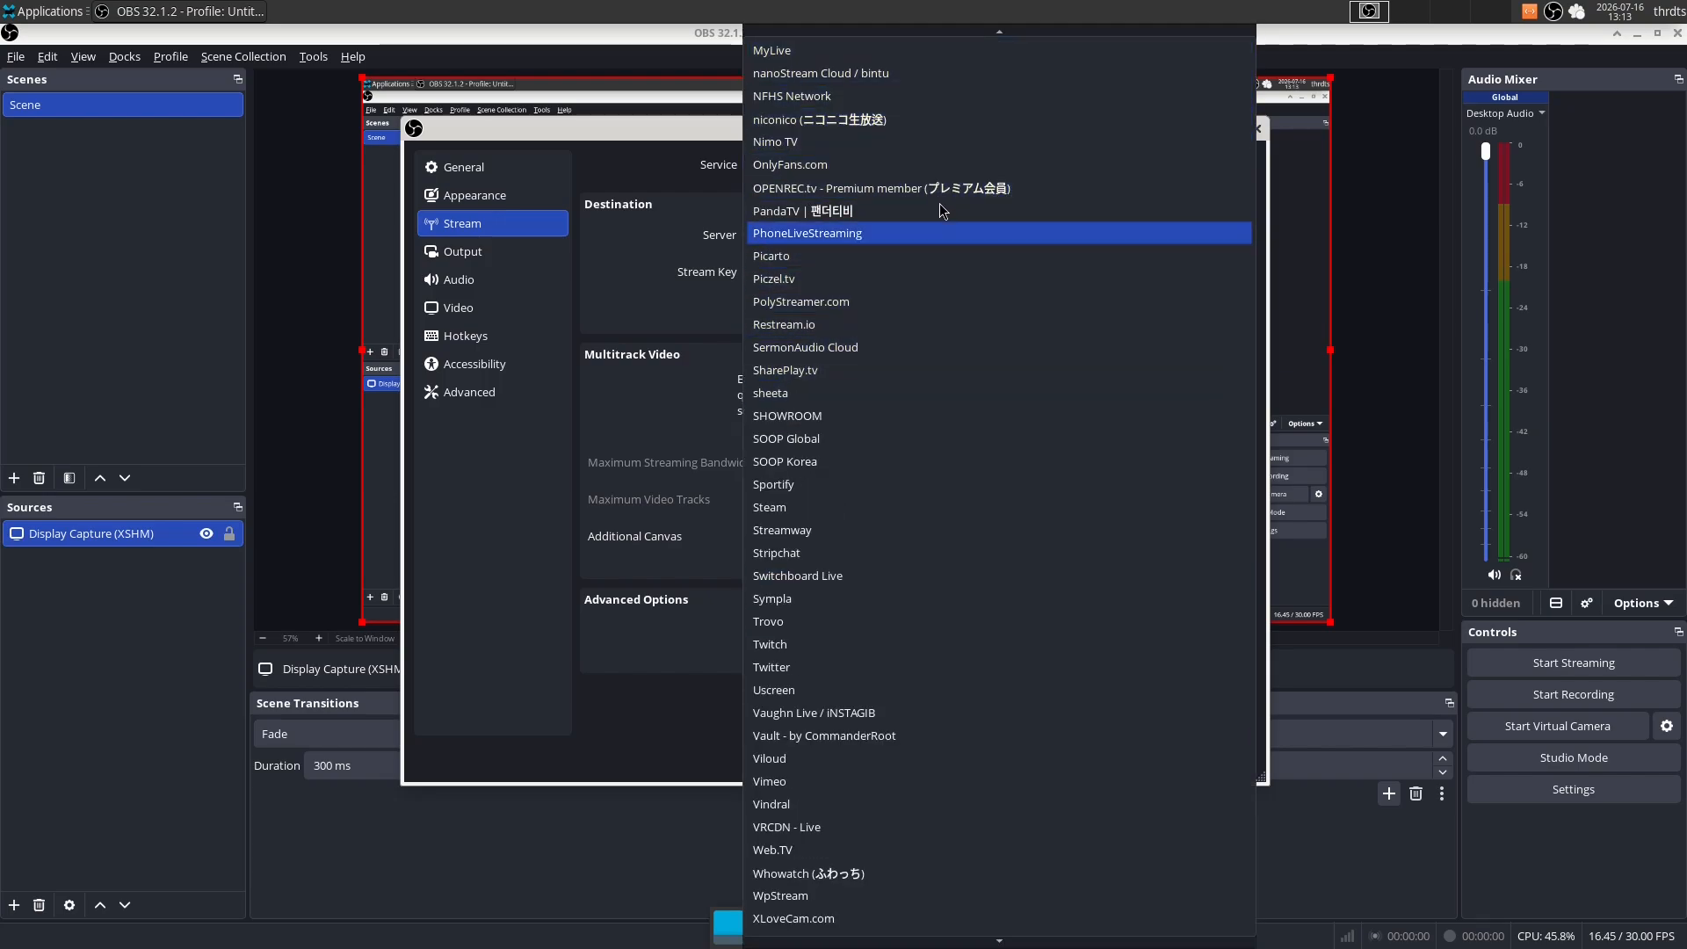
pyautogui.scroll(-1, 903, 799)
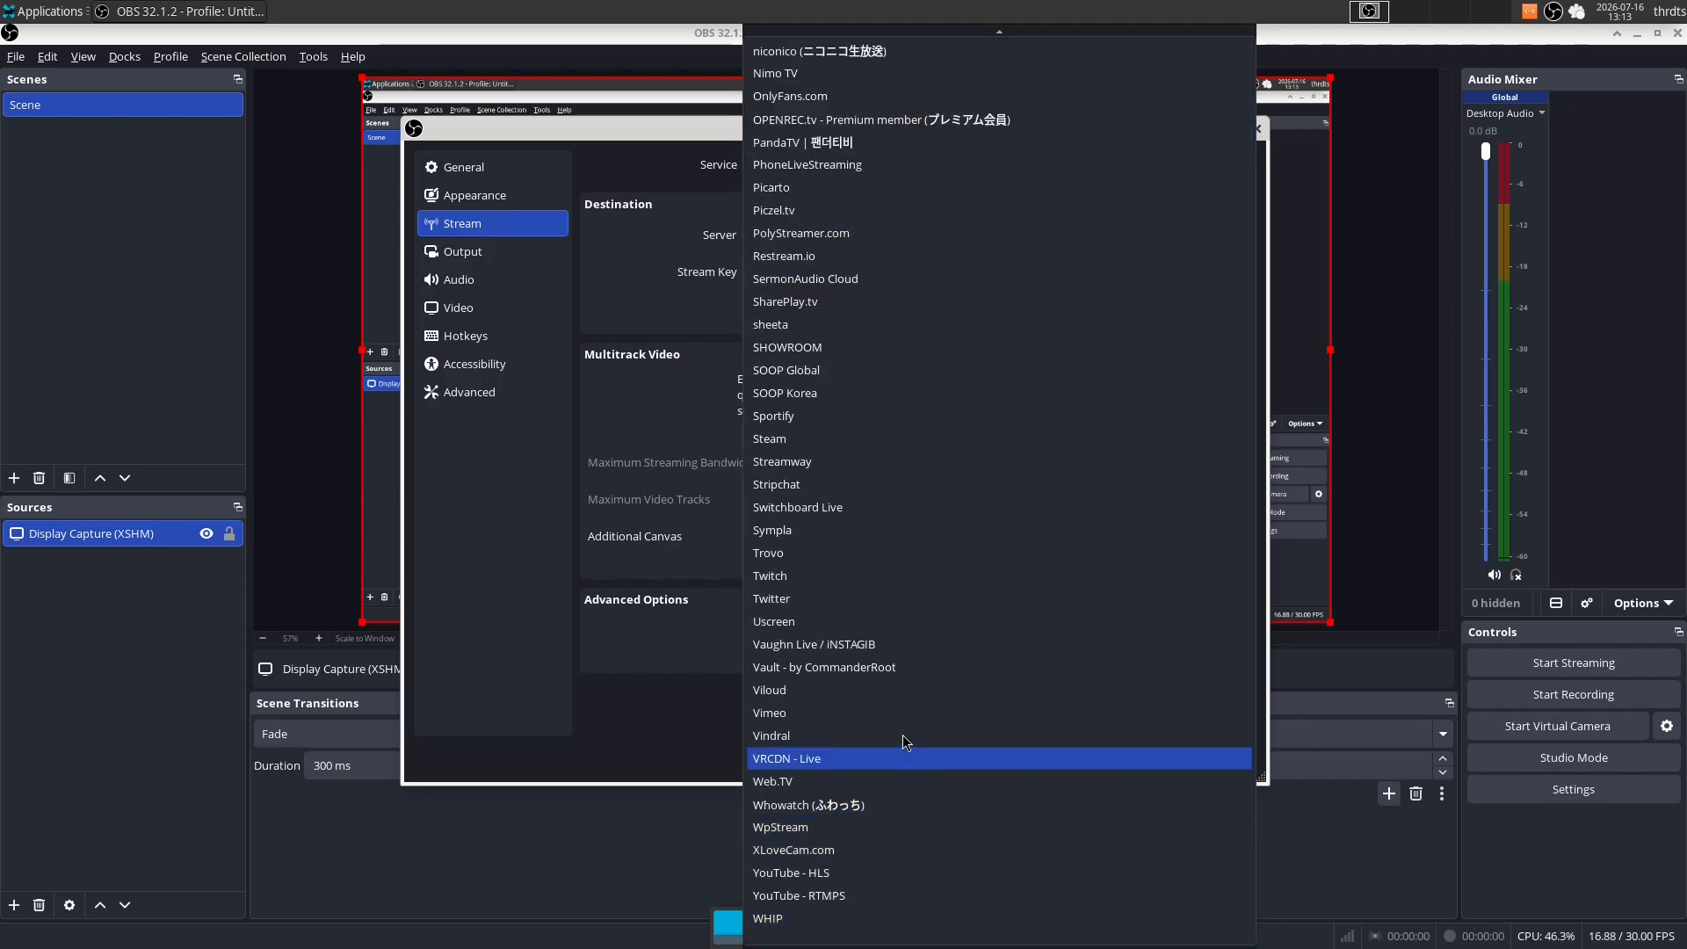
pyautogui.scroll(6, 850, 173)
pyautogui.scroll(-6, 984, 352)
pyautogui.scroll(13, 878, 264)
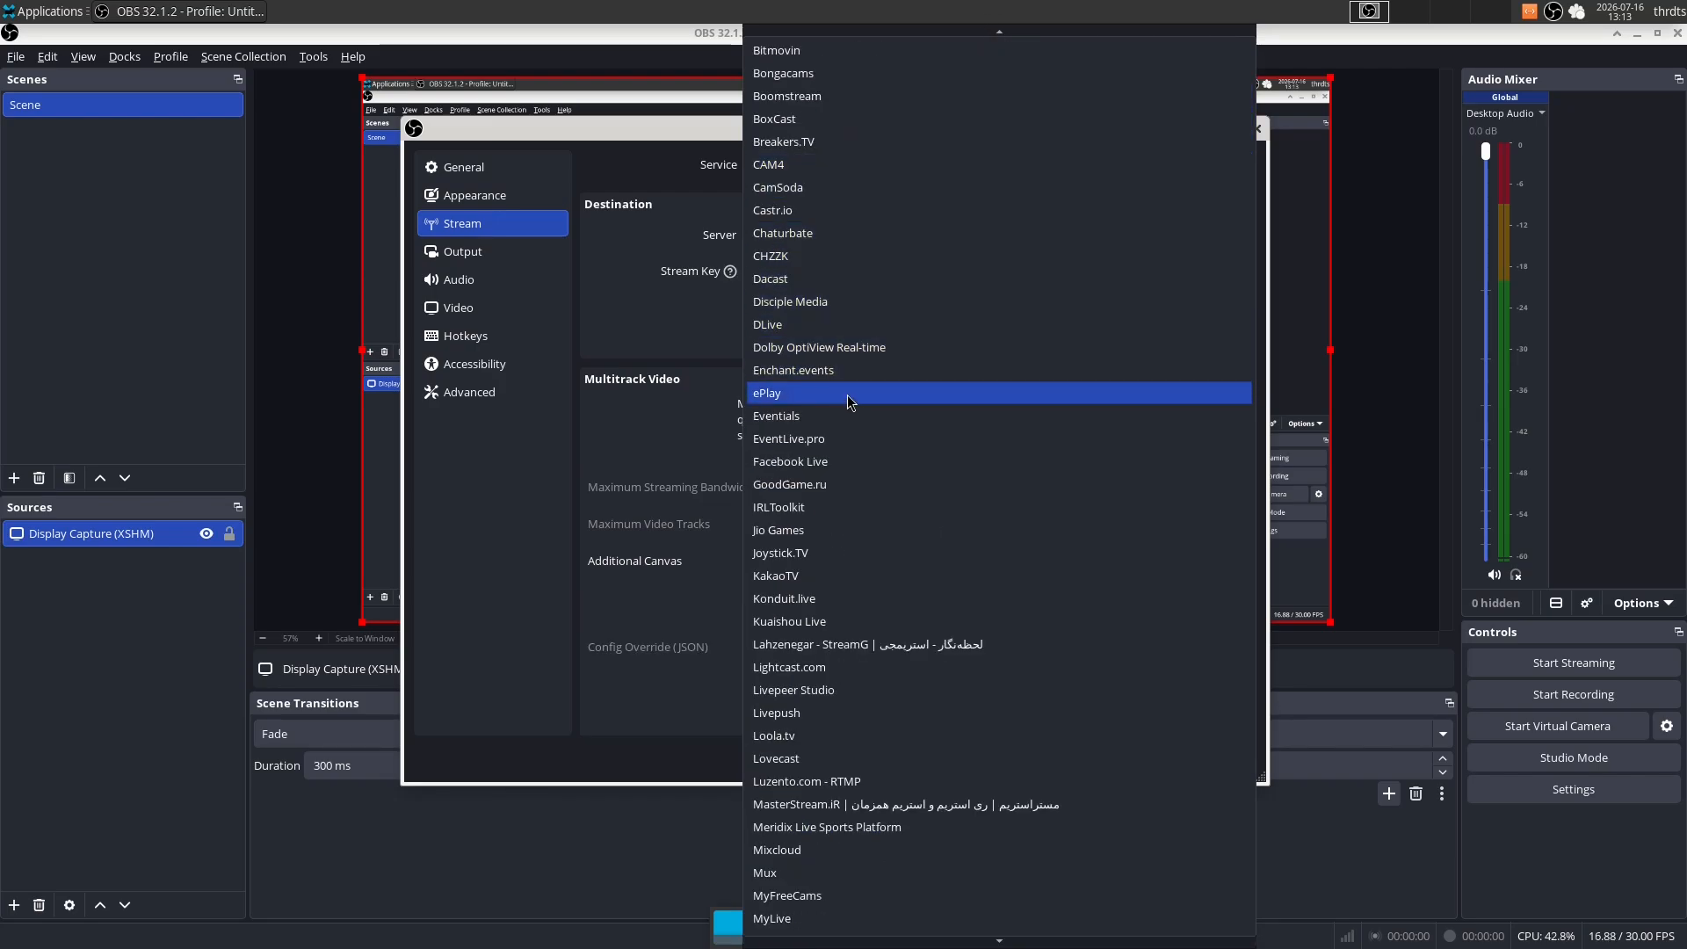
pyautogui.scroll(-3, 1029, 872)
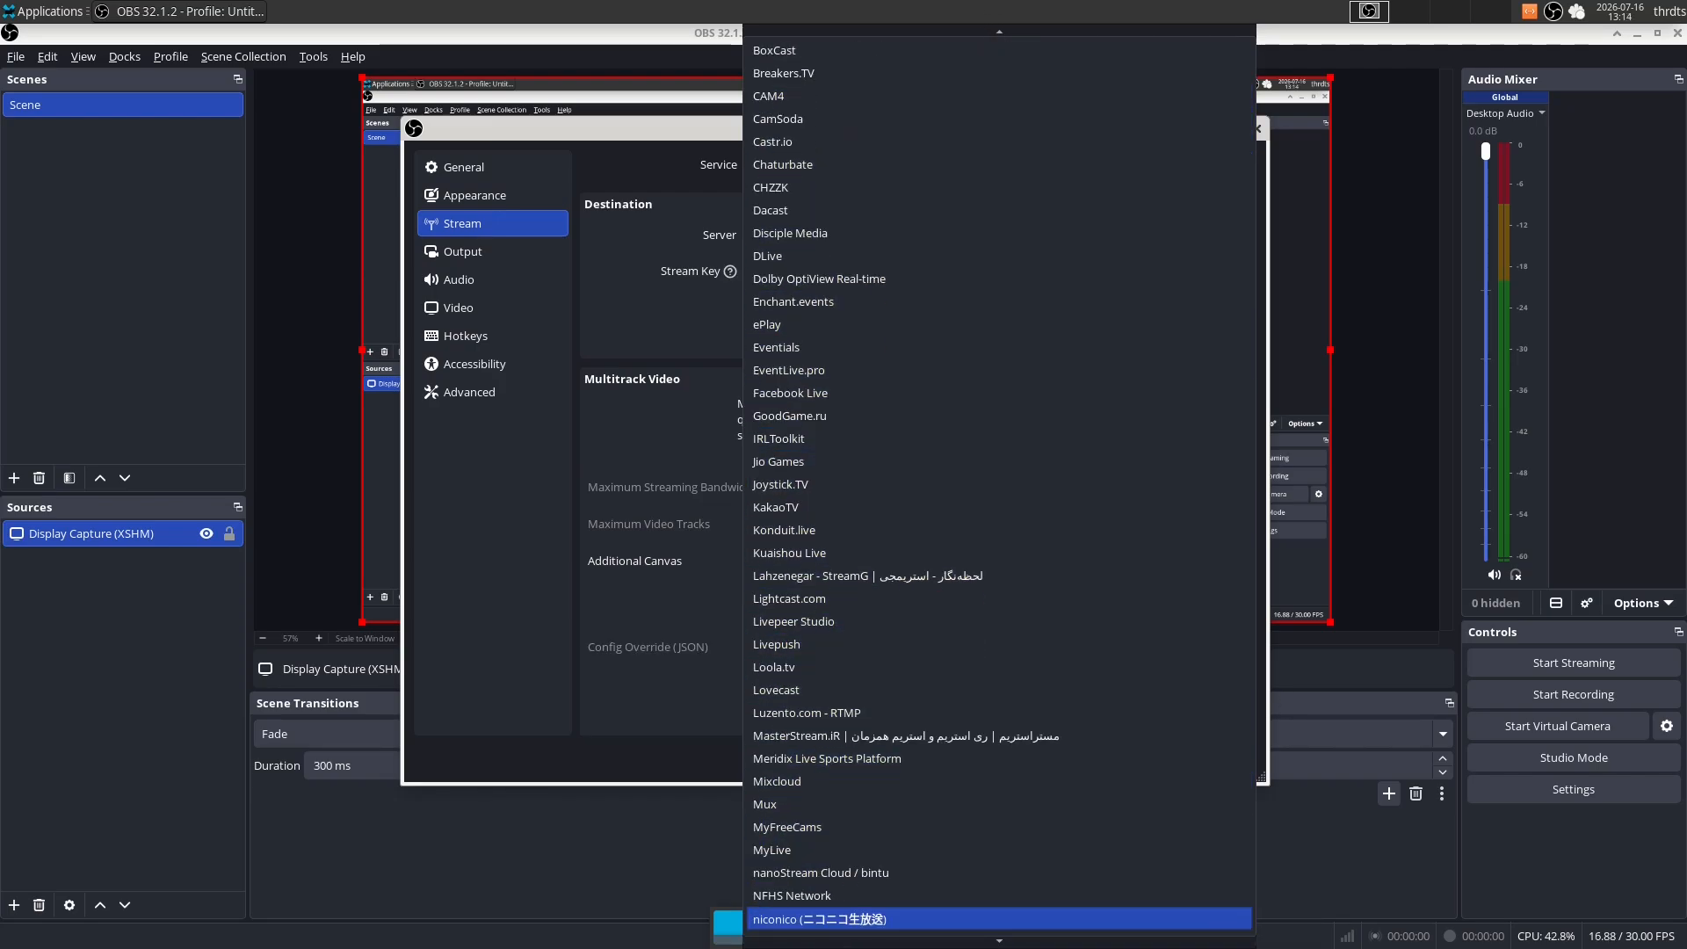
pyautogui.click(966, 914)
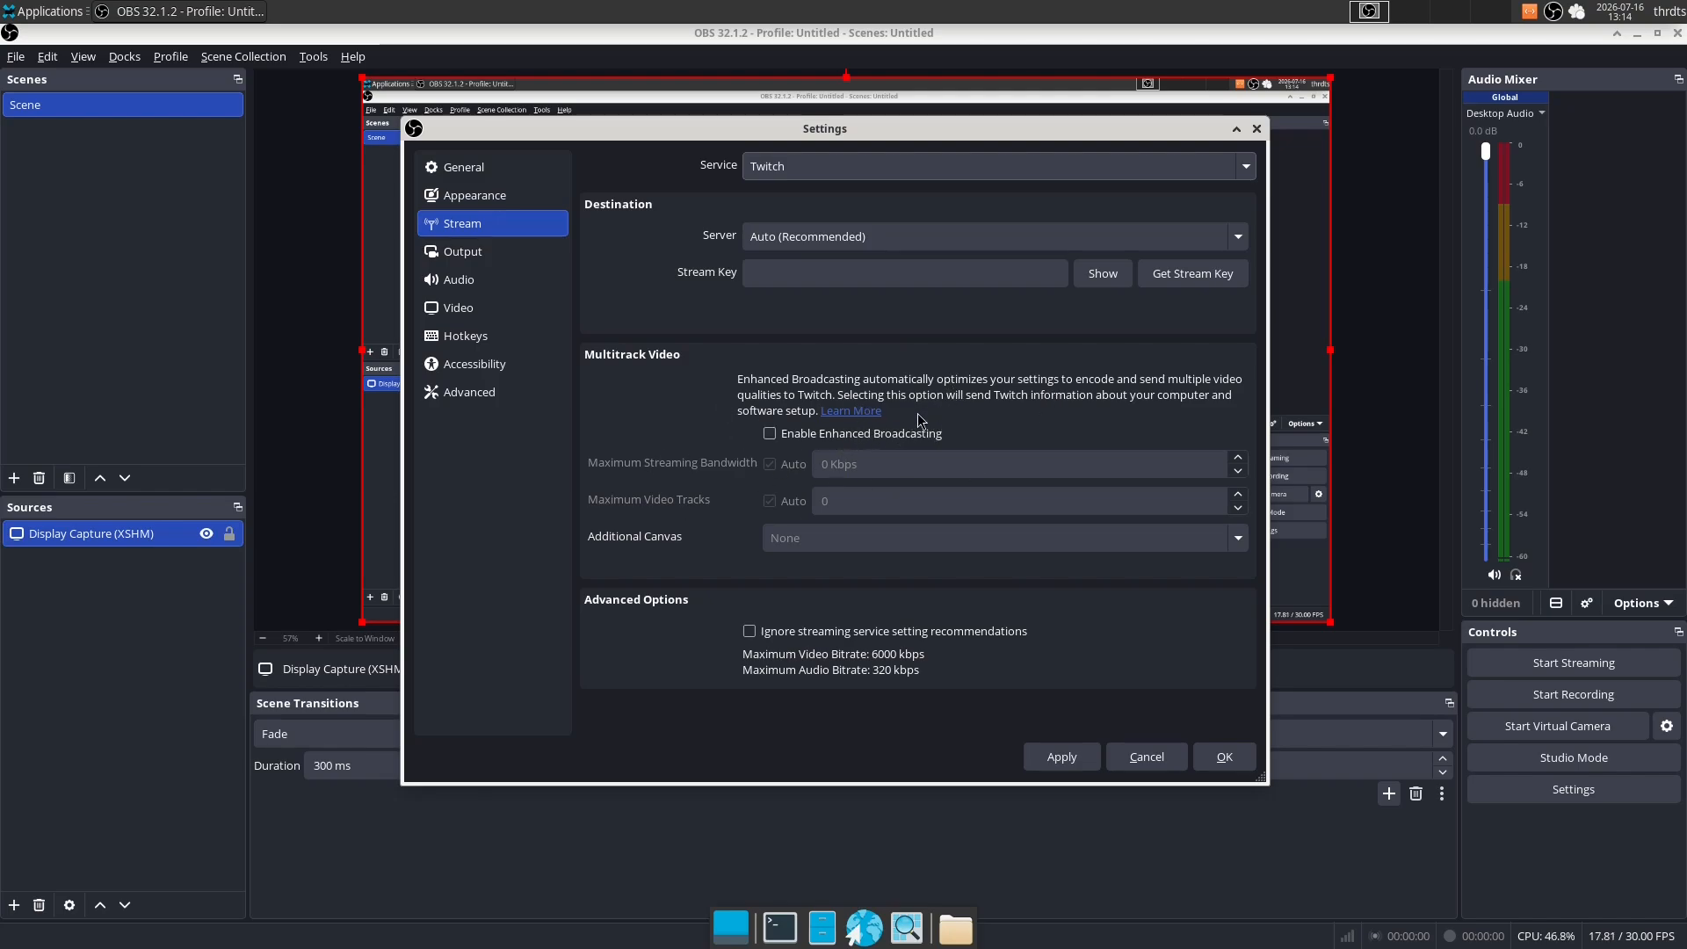
# - Look through the general settings and the OBS tray options, and toggle automatic recording when streaming on and off again
pyautogui.click(479, 167)
pyautogui.scroll(6, 685, 360)
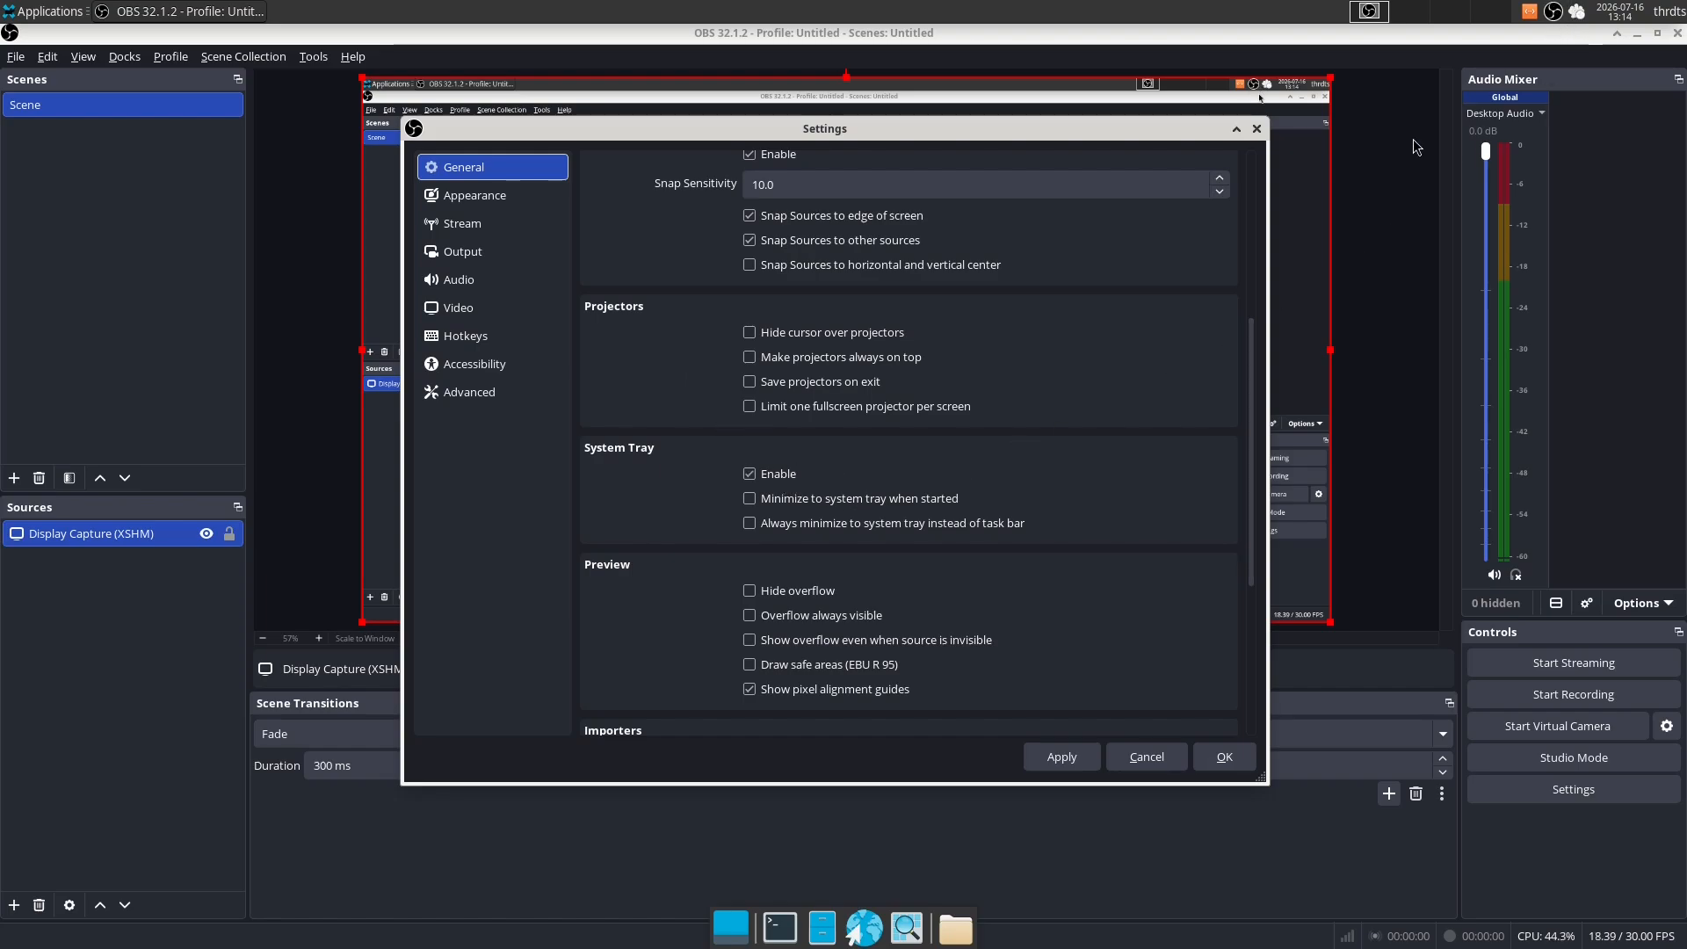
pyautogui.rightClick(1551, 21)
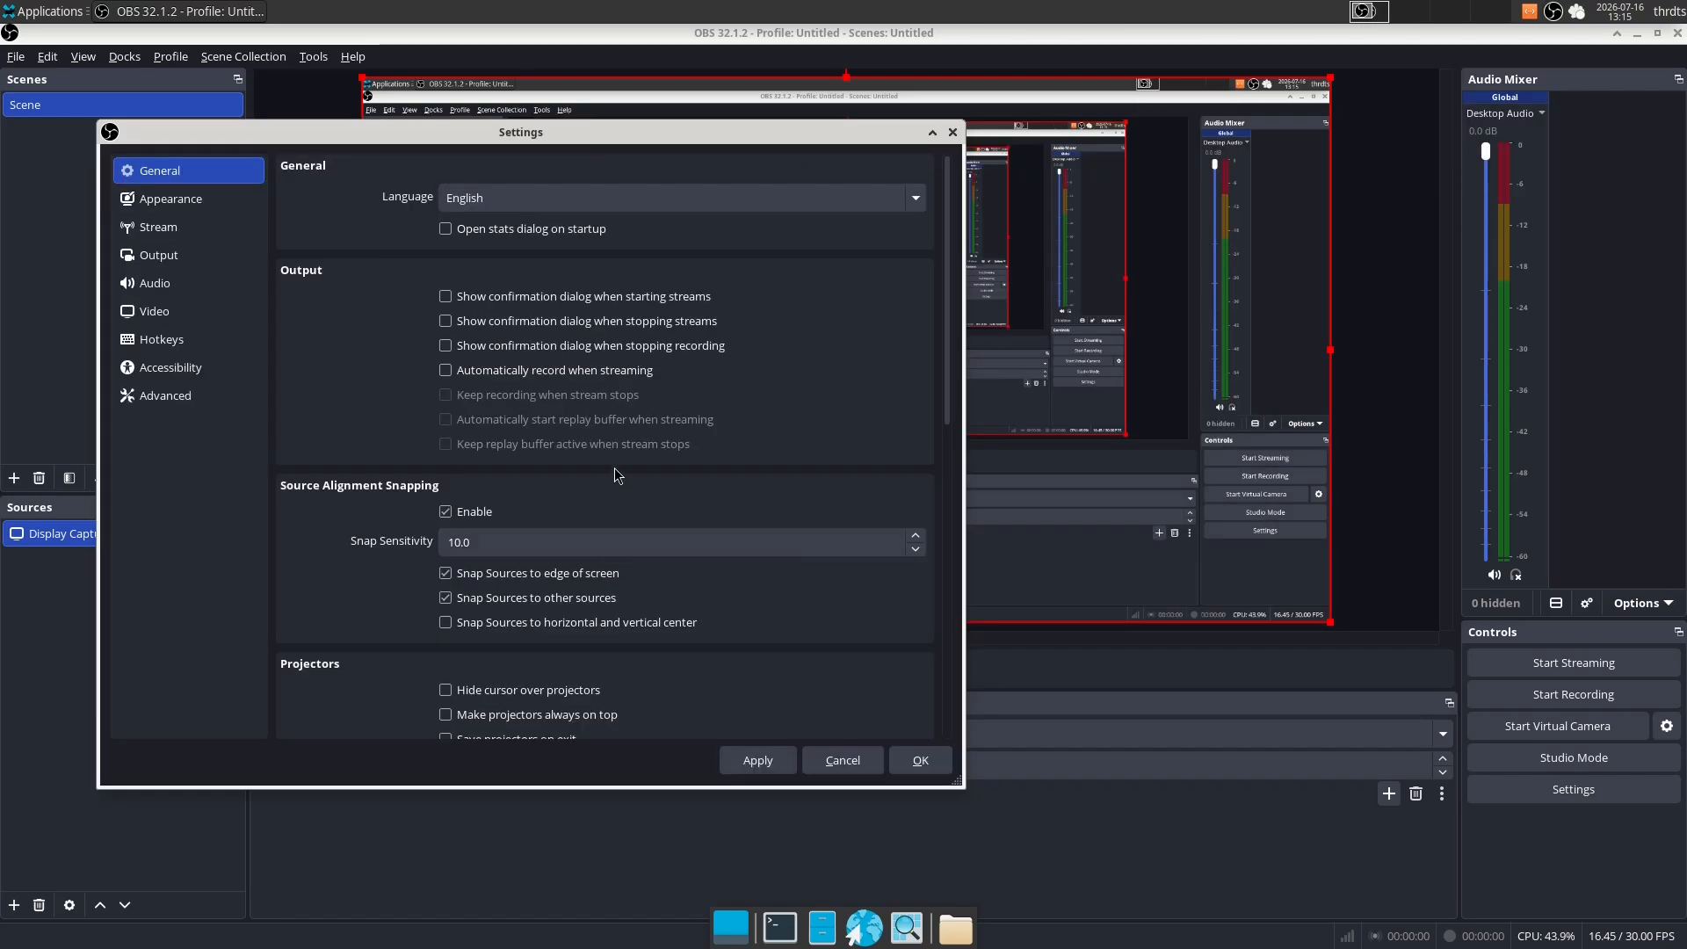
pyautogui.click(492, 372)
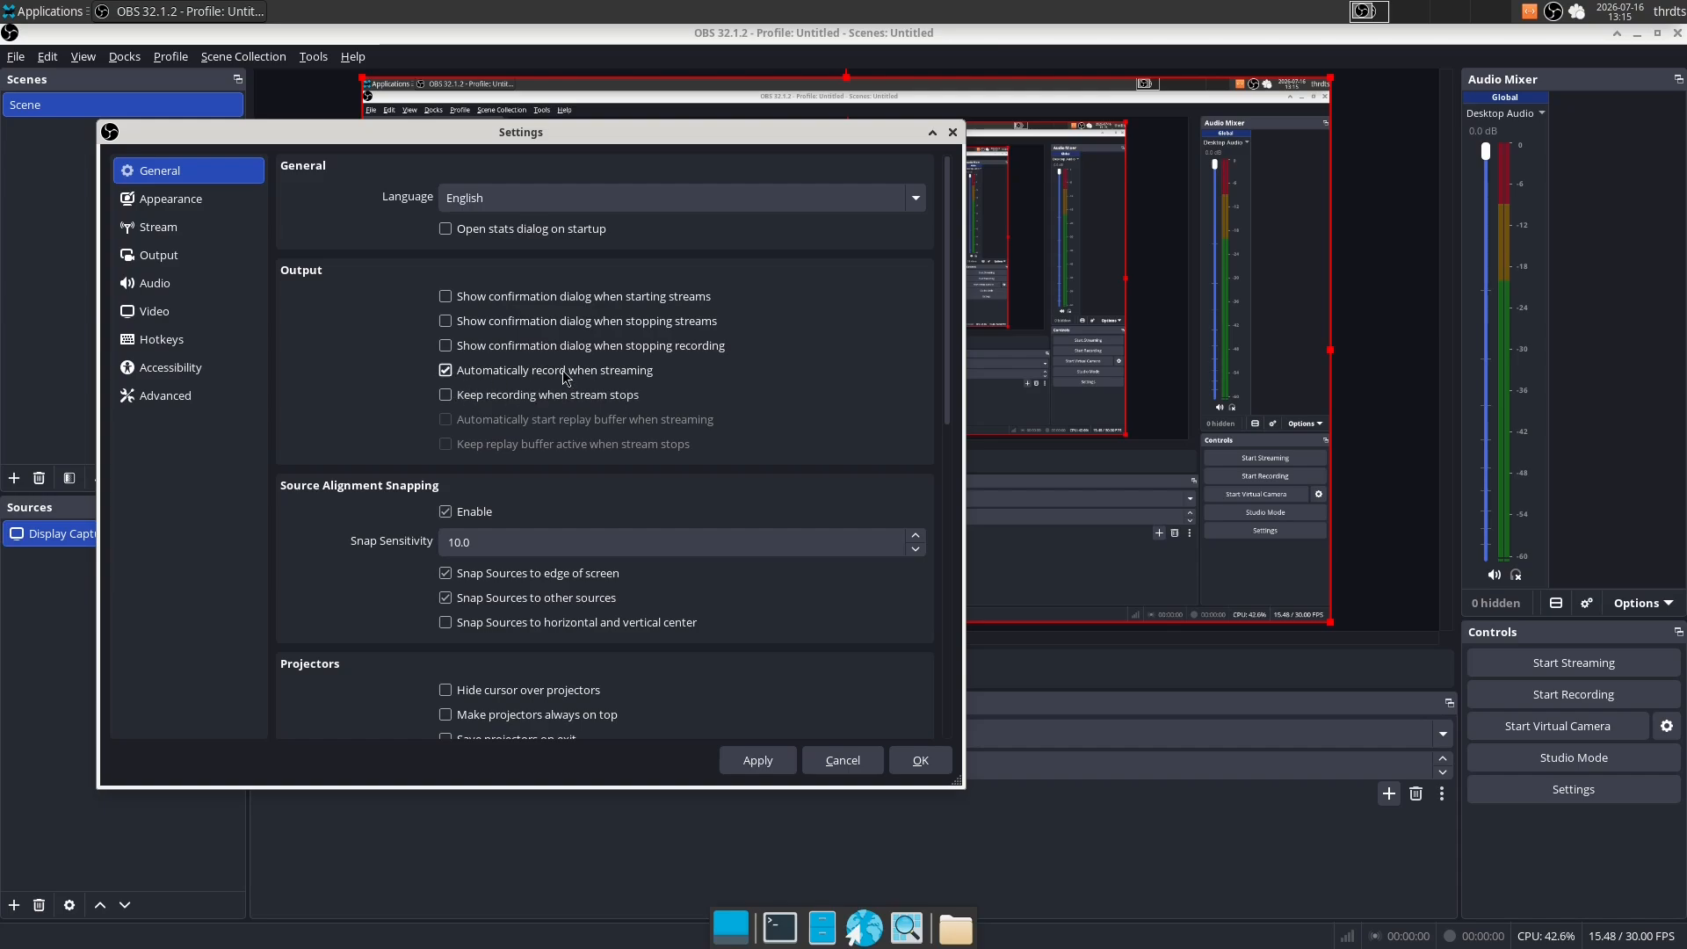
pyautogui.click(589, 373)
# - Set the recording format to Matroska Video (.mkv) in the recording output settings and look over the recording encoder settings
pyautogui.click(158, 227)
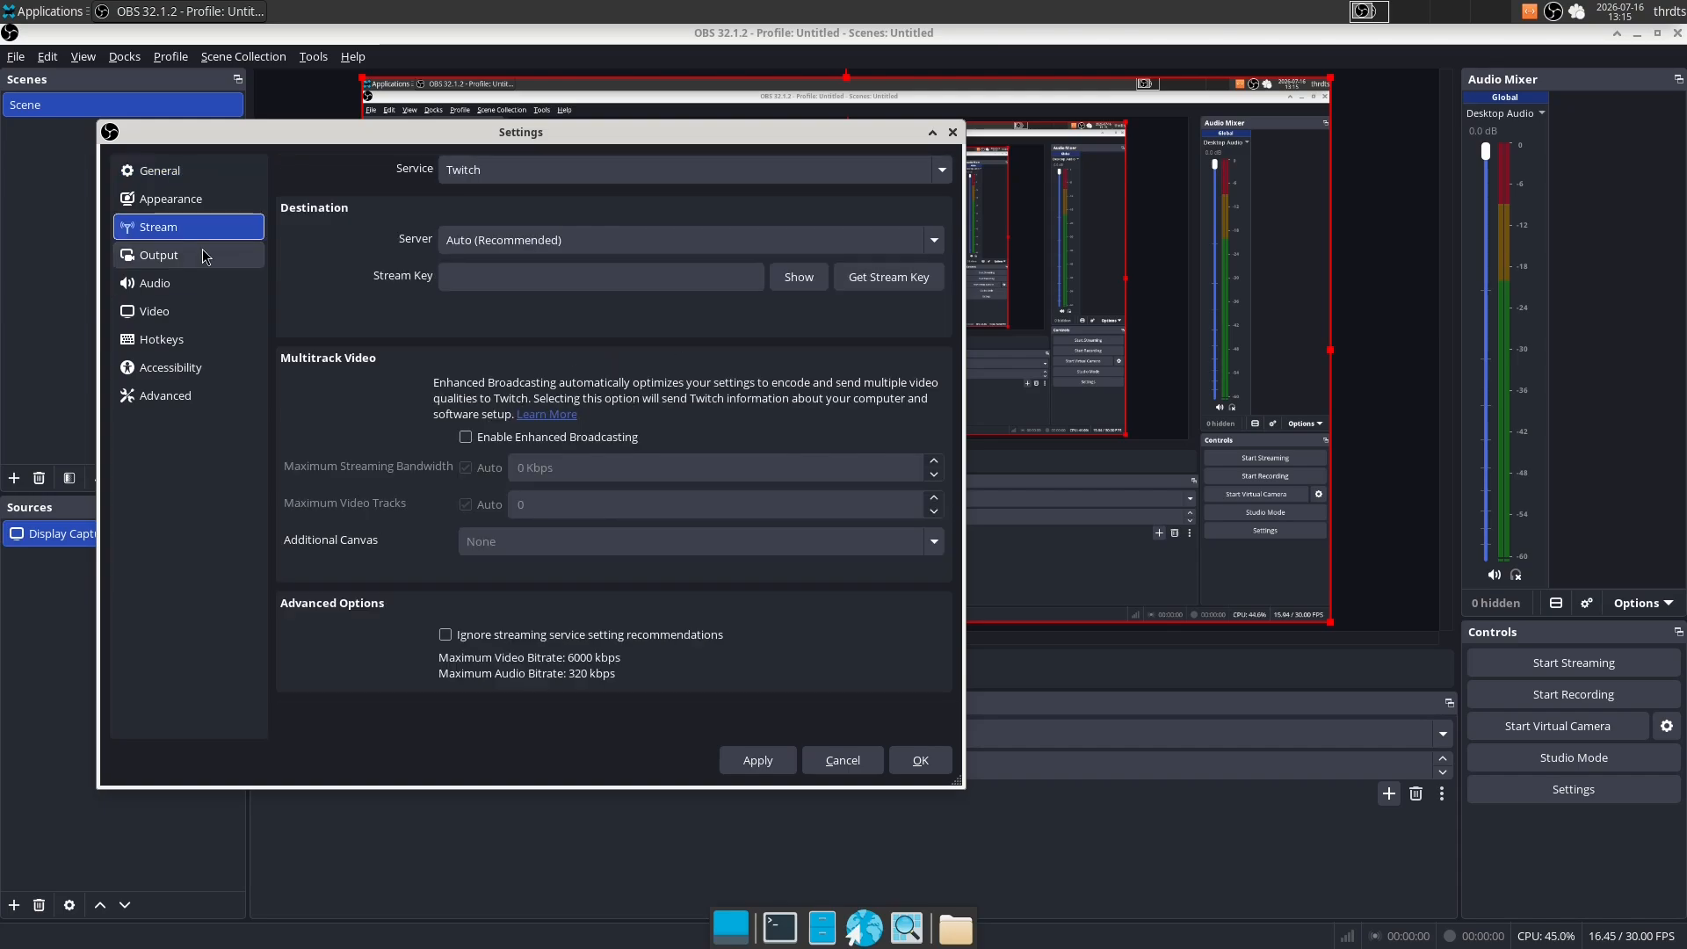
pyautogui.click(159, 255)
pyautogui.click(389, 207)
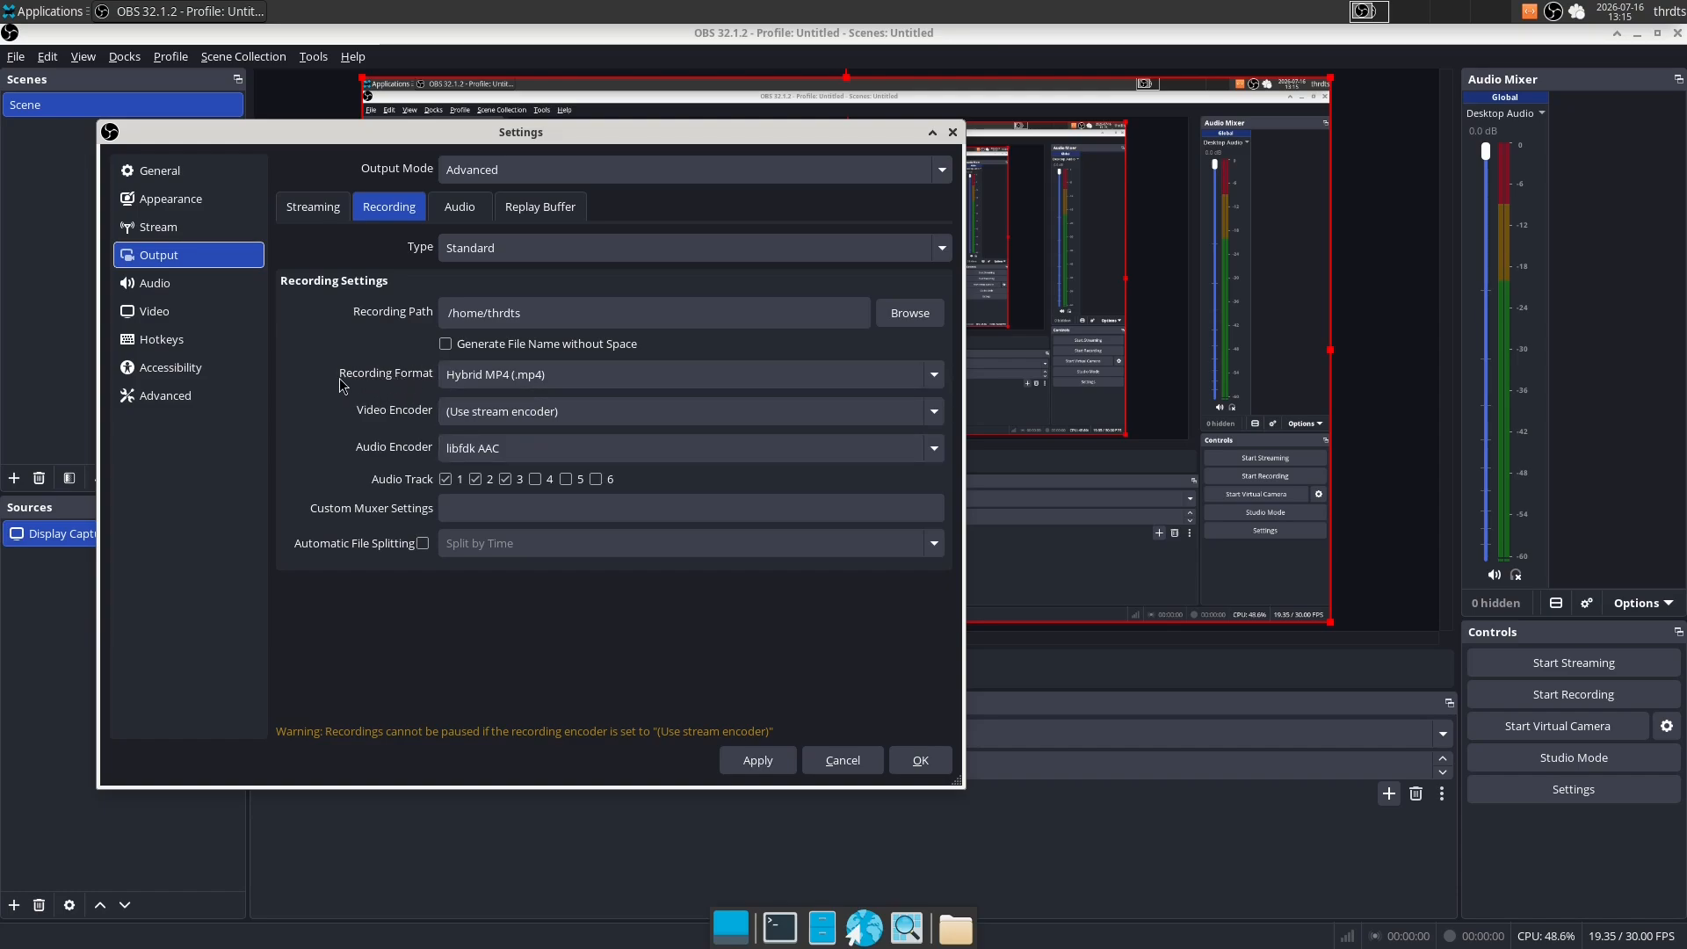
pyautogui.click(450, 376)
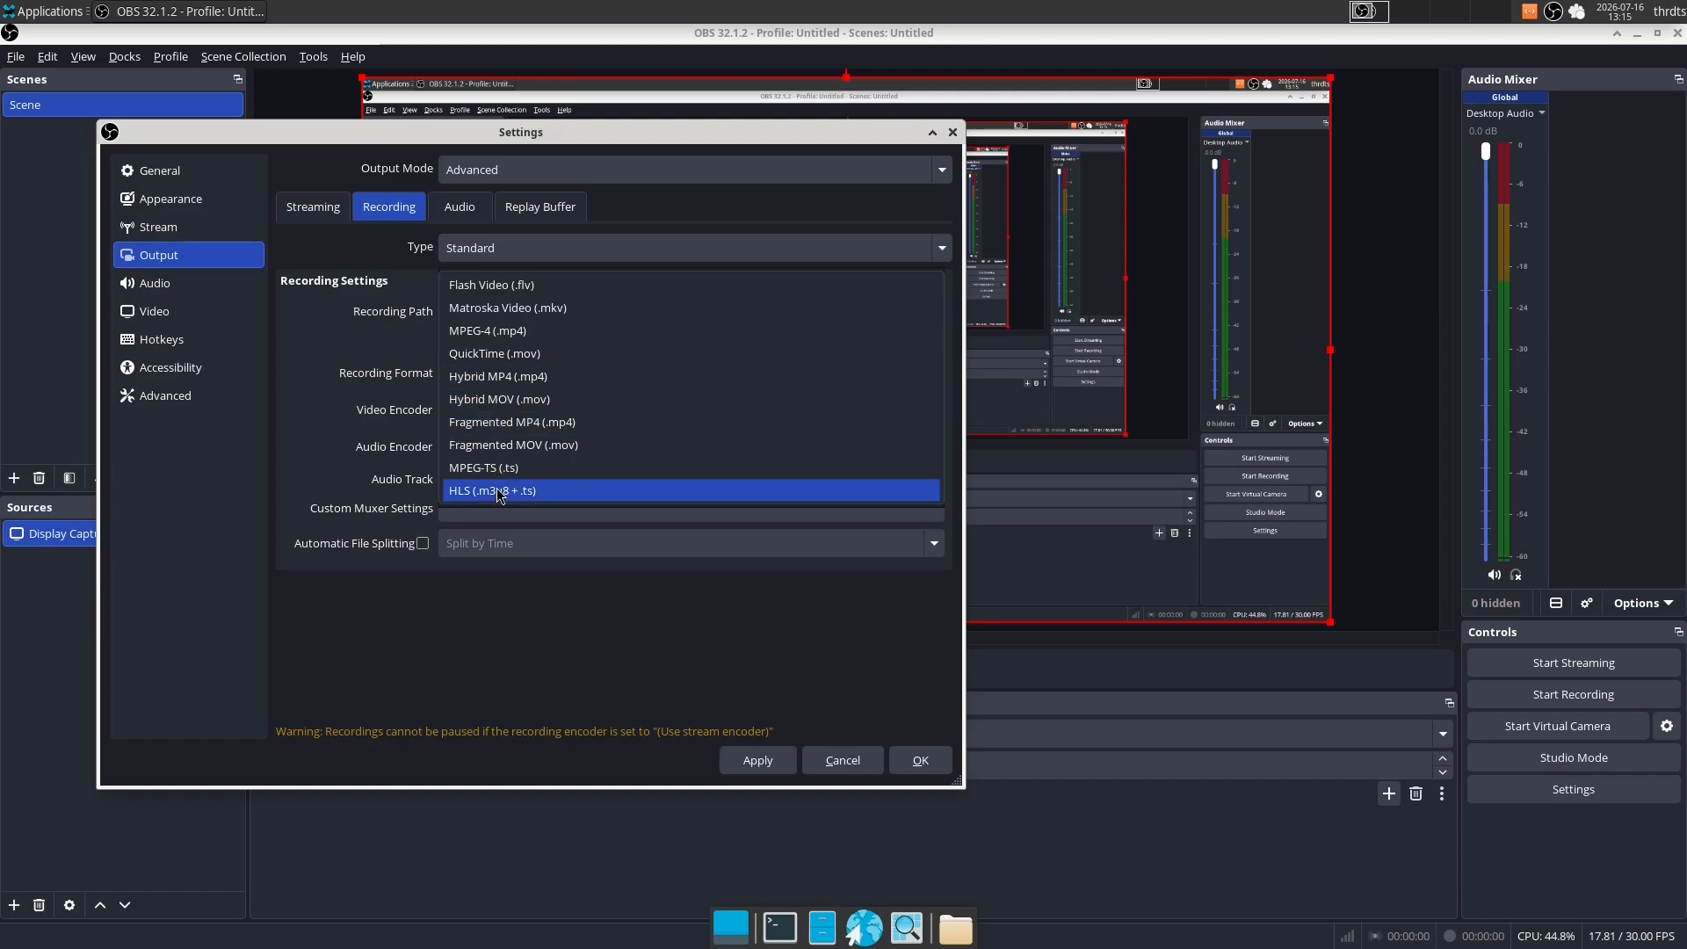
pyautogui.click(525, 309)
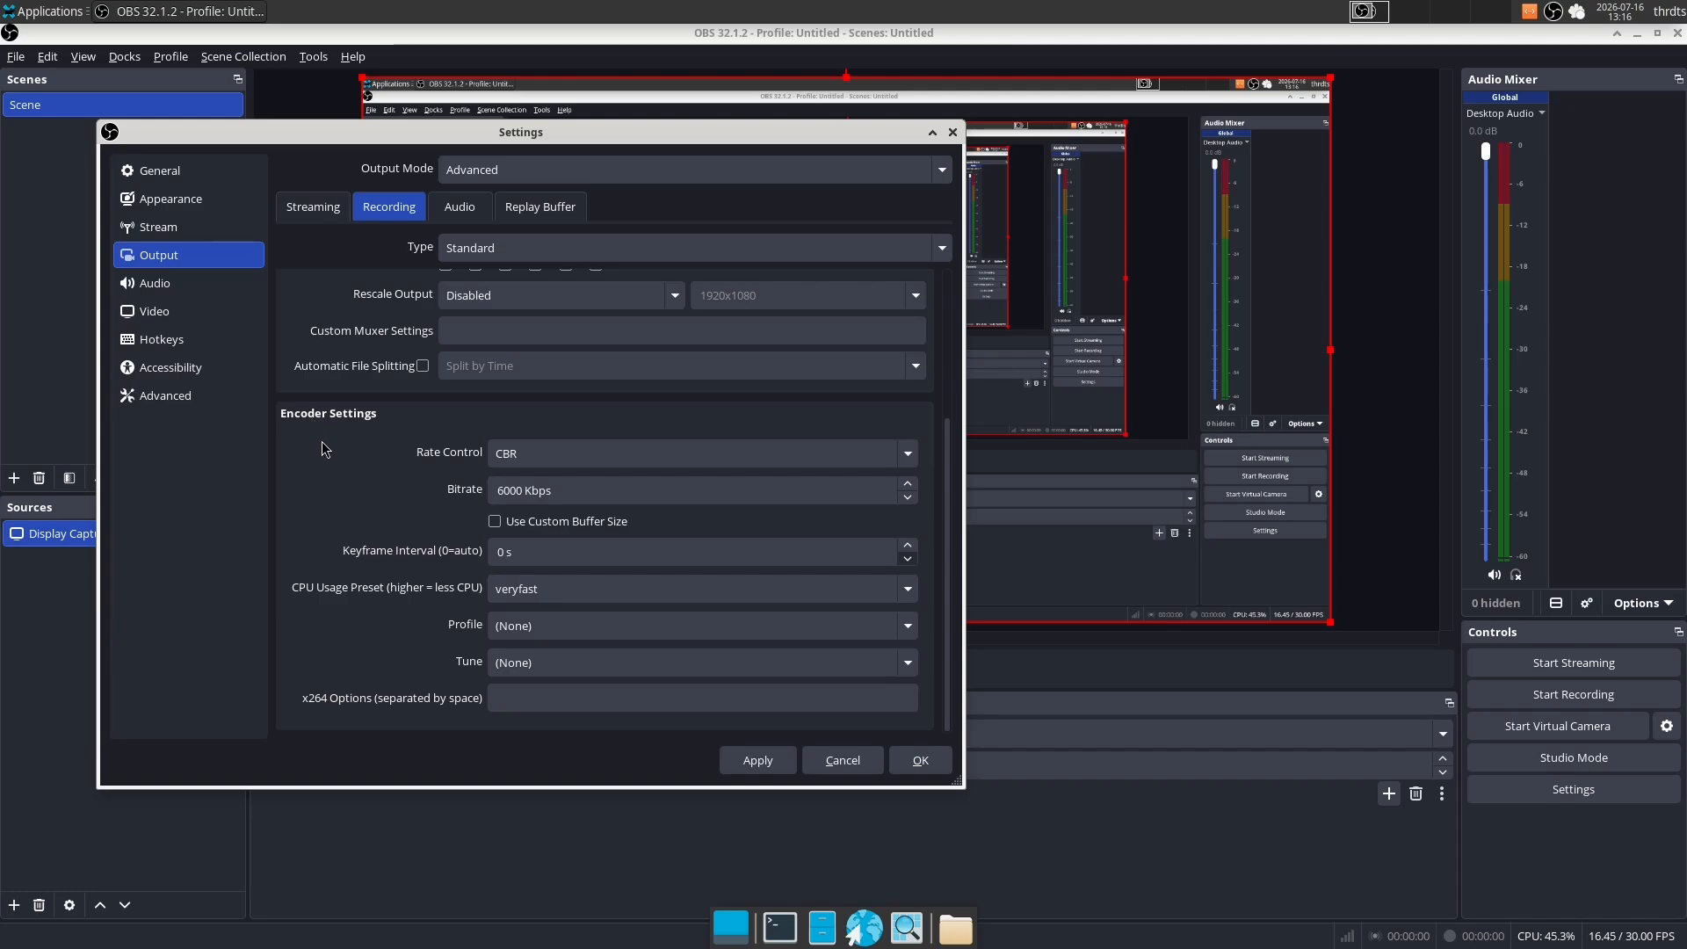
pyautogui.scroll(5, 362, 437)
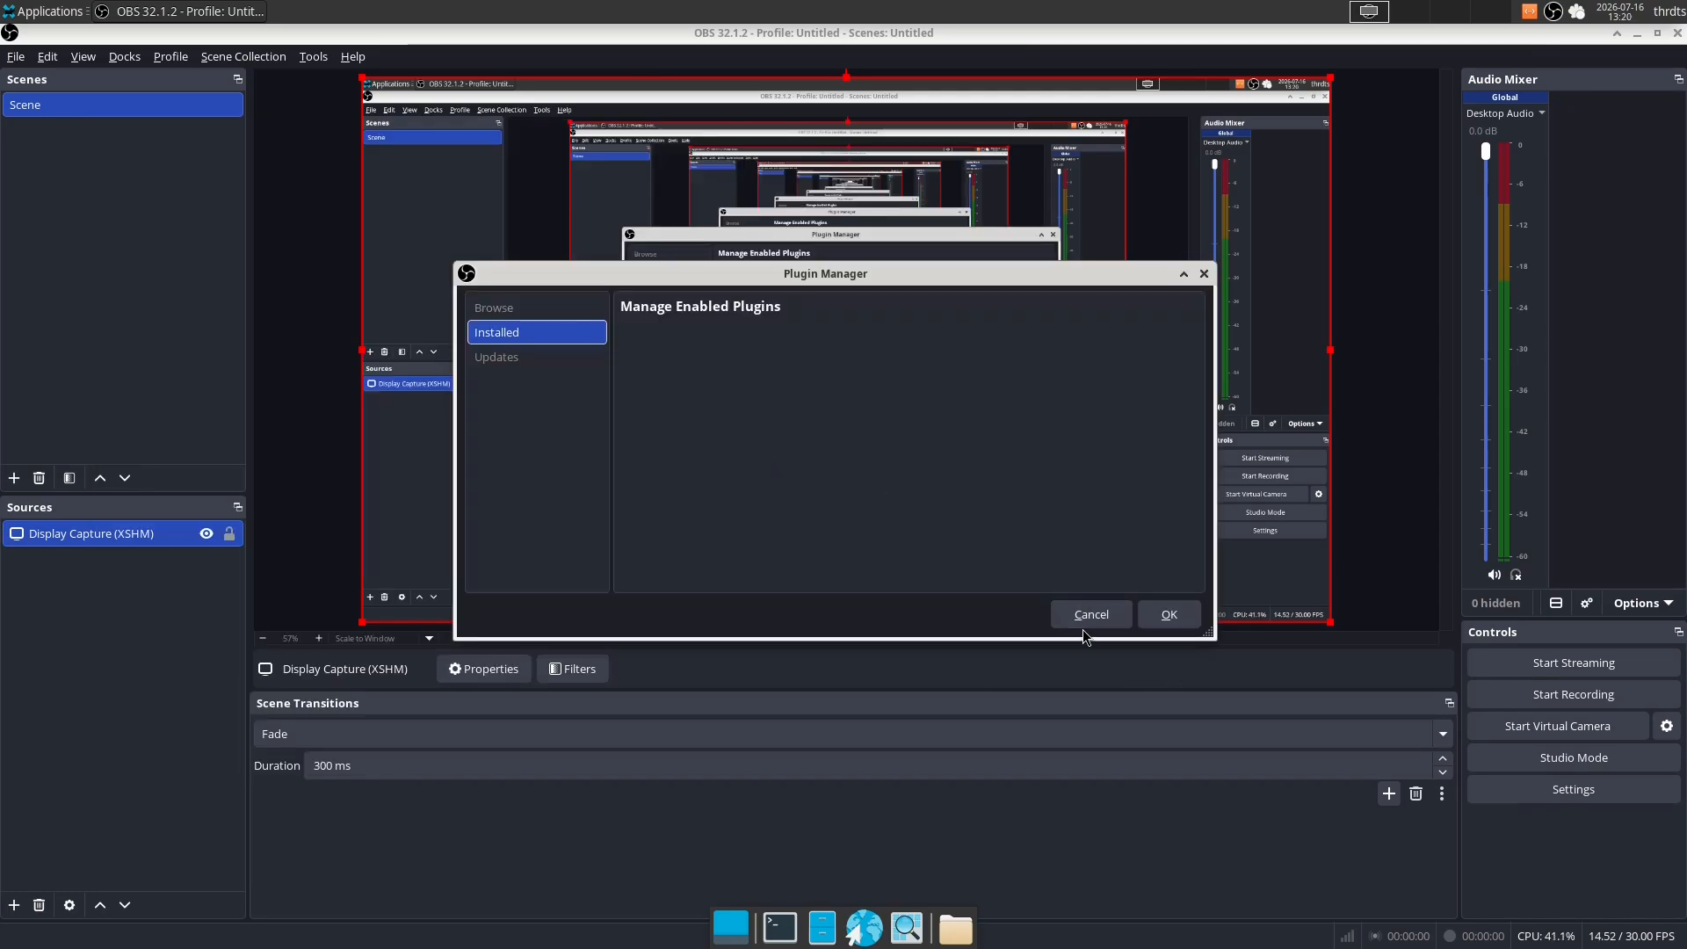
# - Dismiss the Plugin Manager to hide the Scene Transitions dock, and deselect the display capture source in the preview
pyautogui.click(1084, 615)
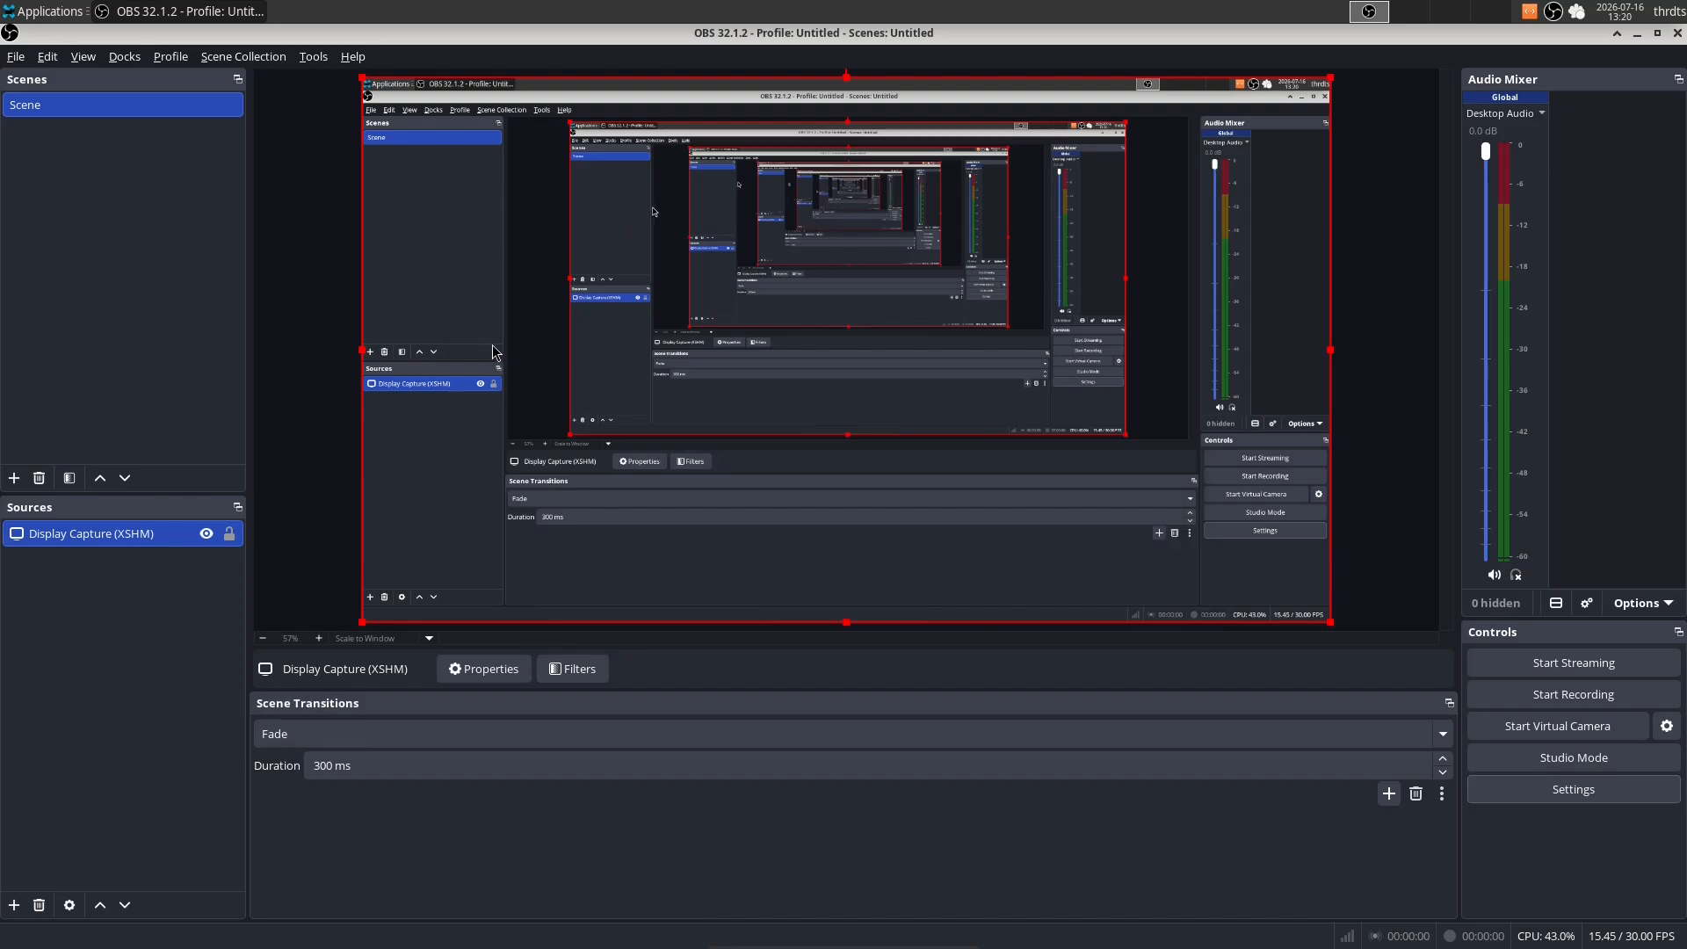
pyautogui.click(141, 60)
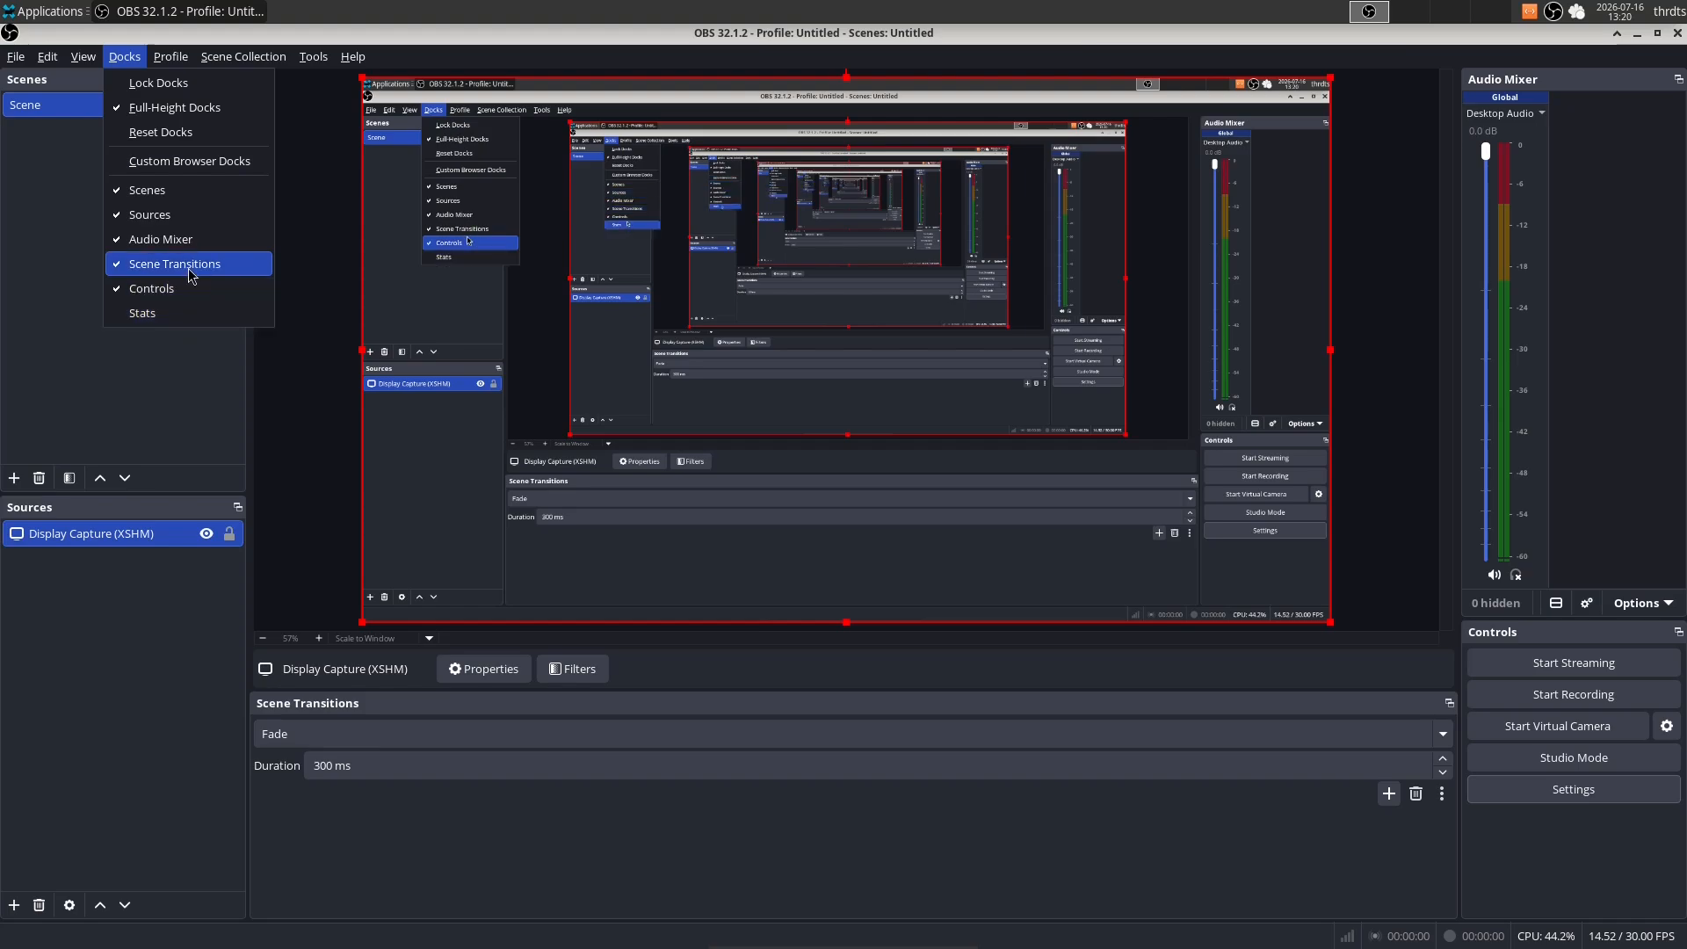
pyautogui.moveTo(81, 60)
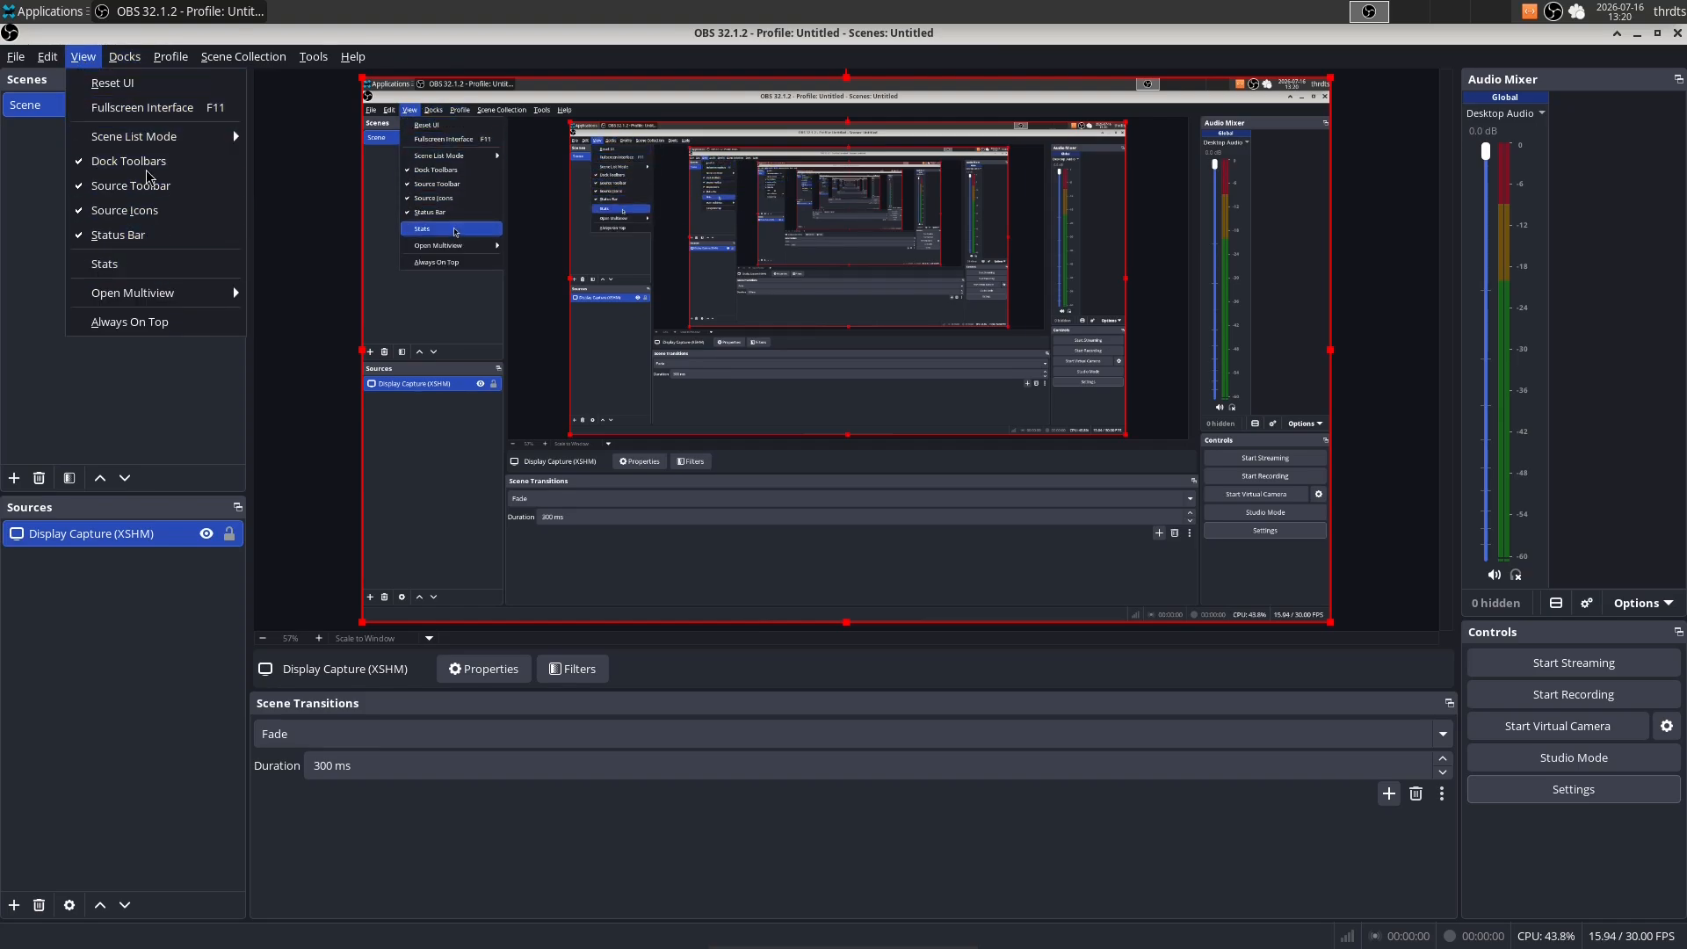
pyautogui.click(162, 264)
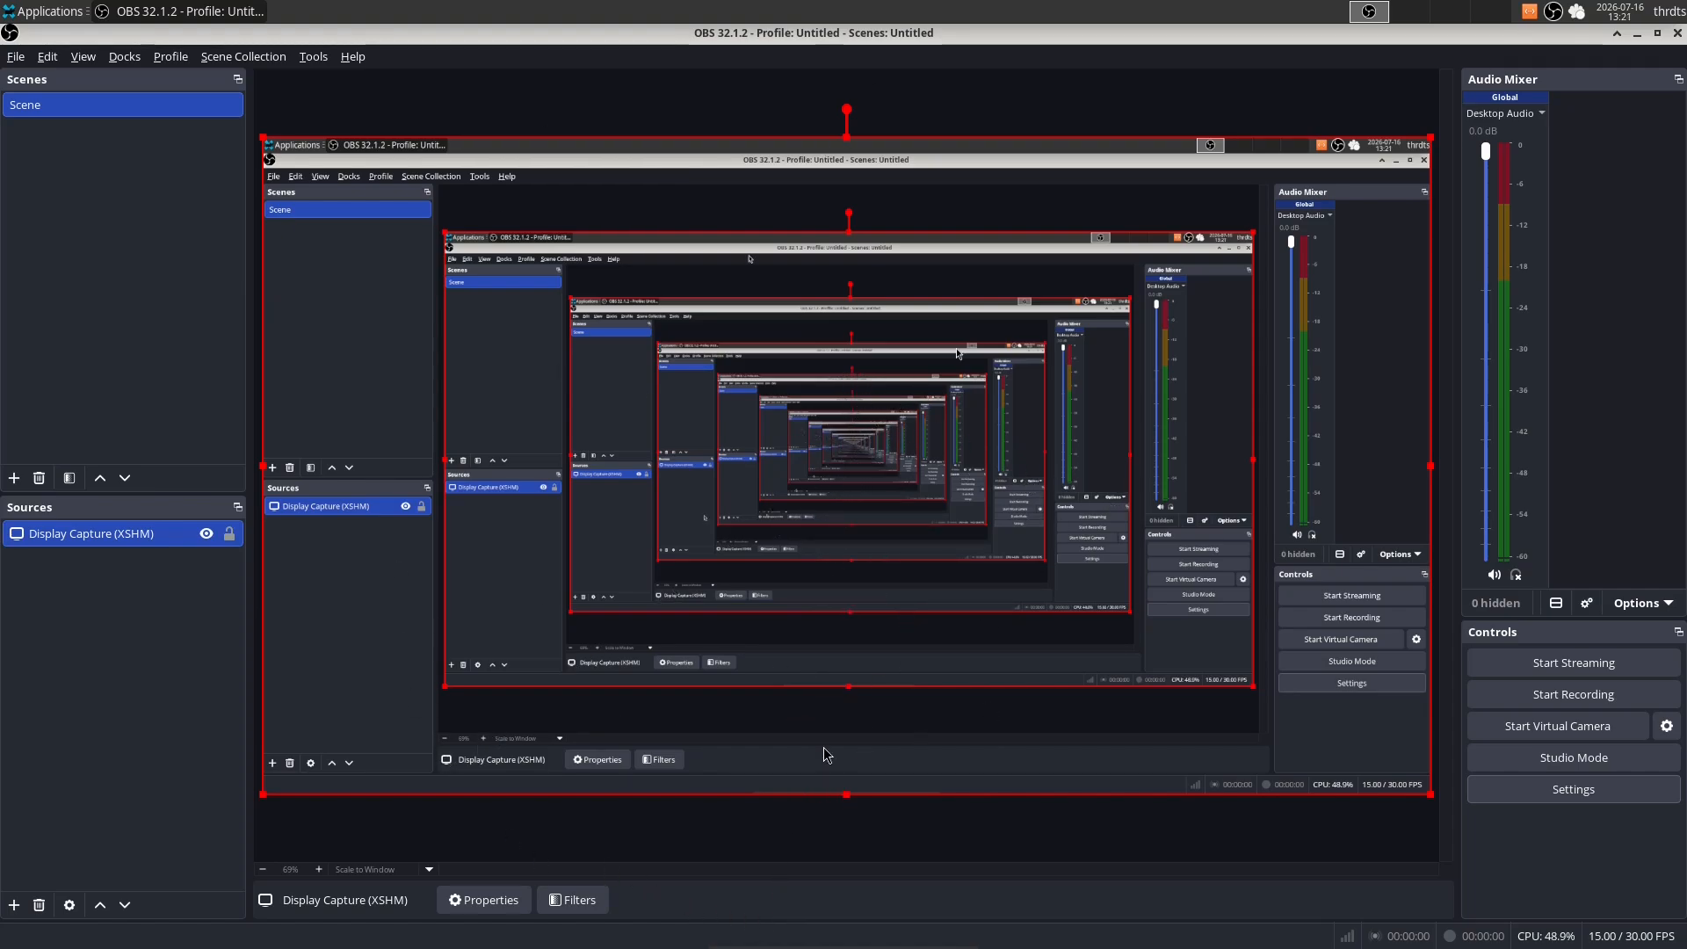
pyautogui.click(819, 840)
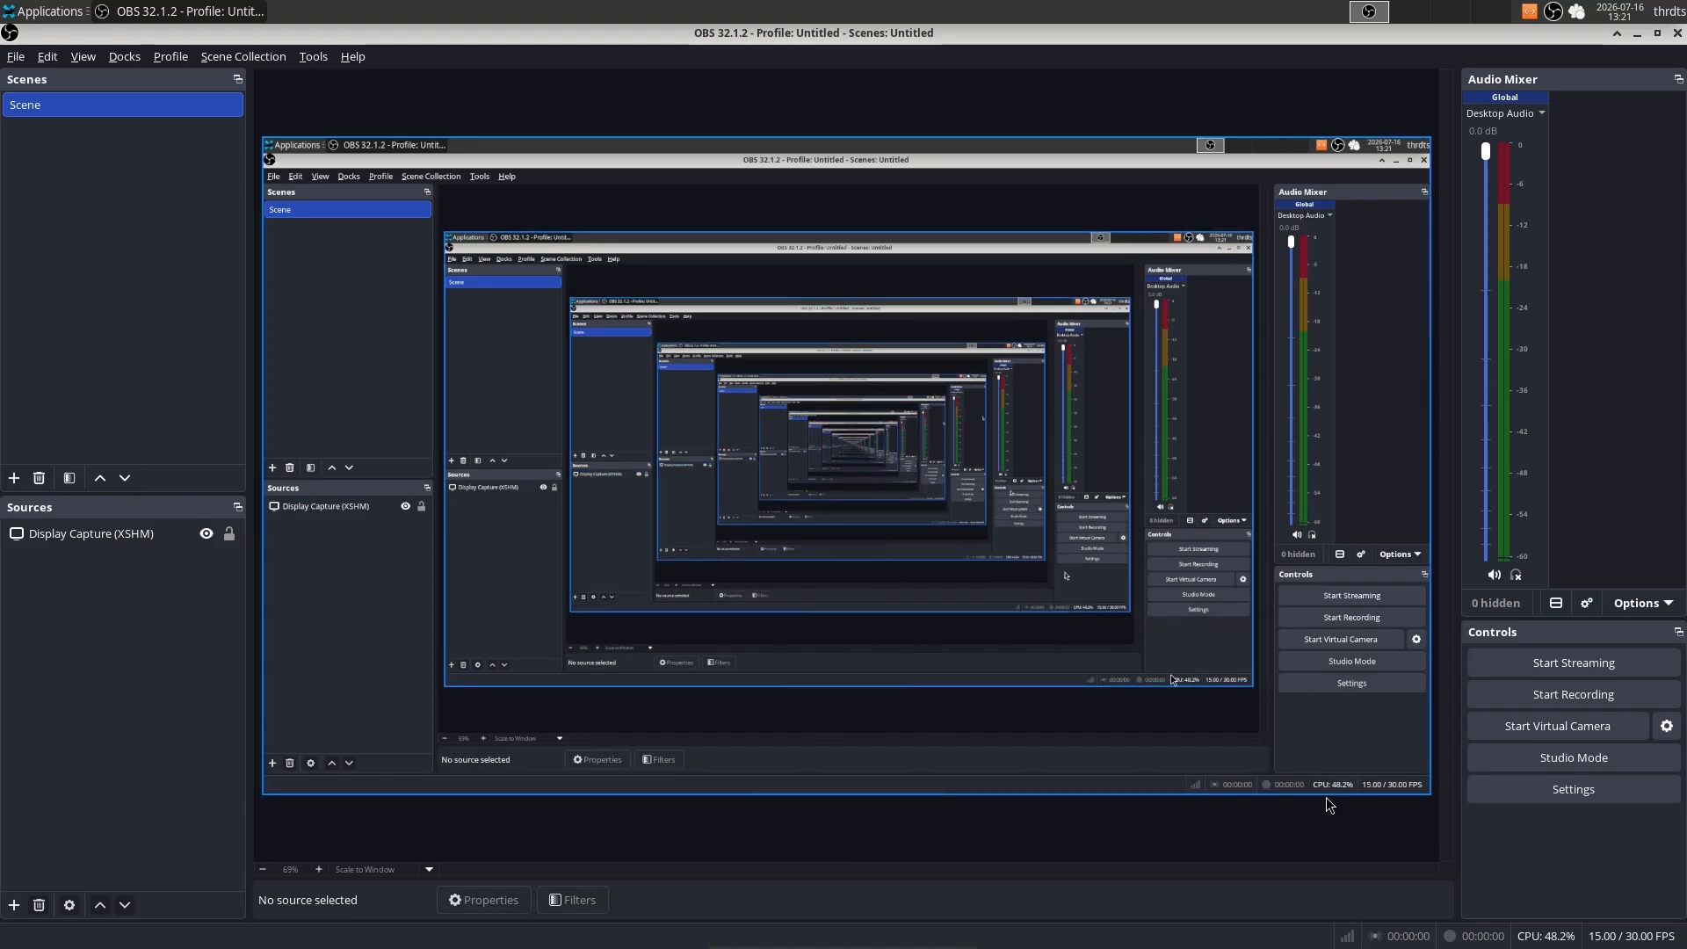
# - Try the Output (852x480) and Canvas (1920x1080) preview scaling options and return the preview to Scale to Window
pyautogui.click(400, 869)
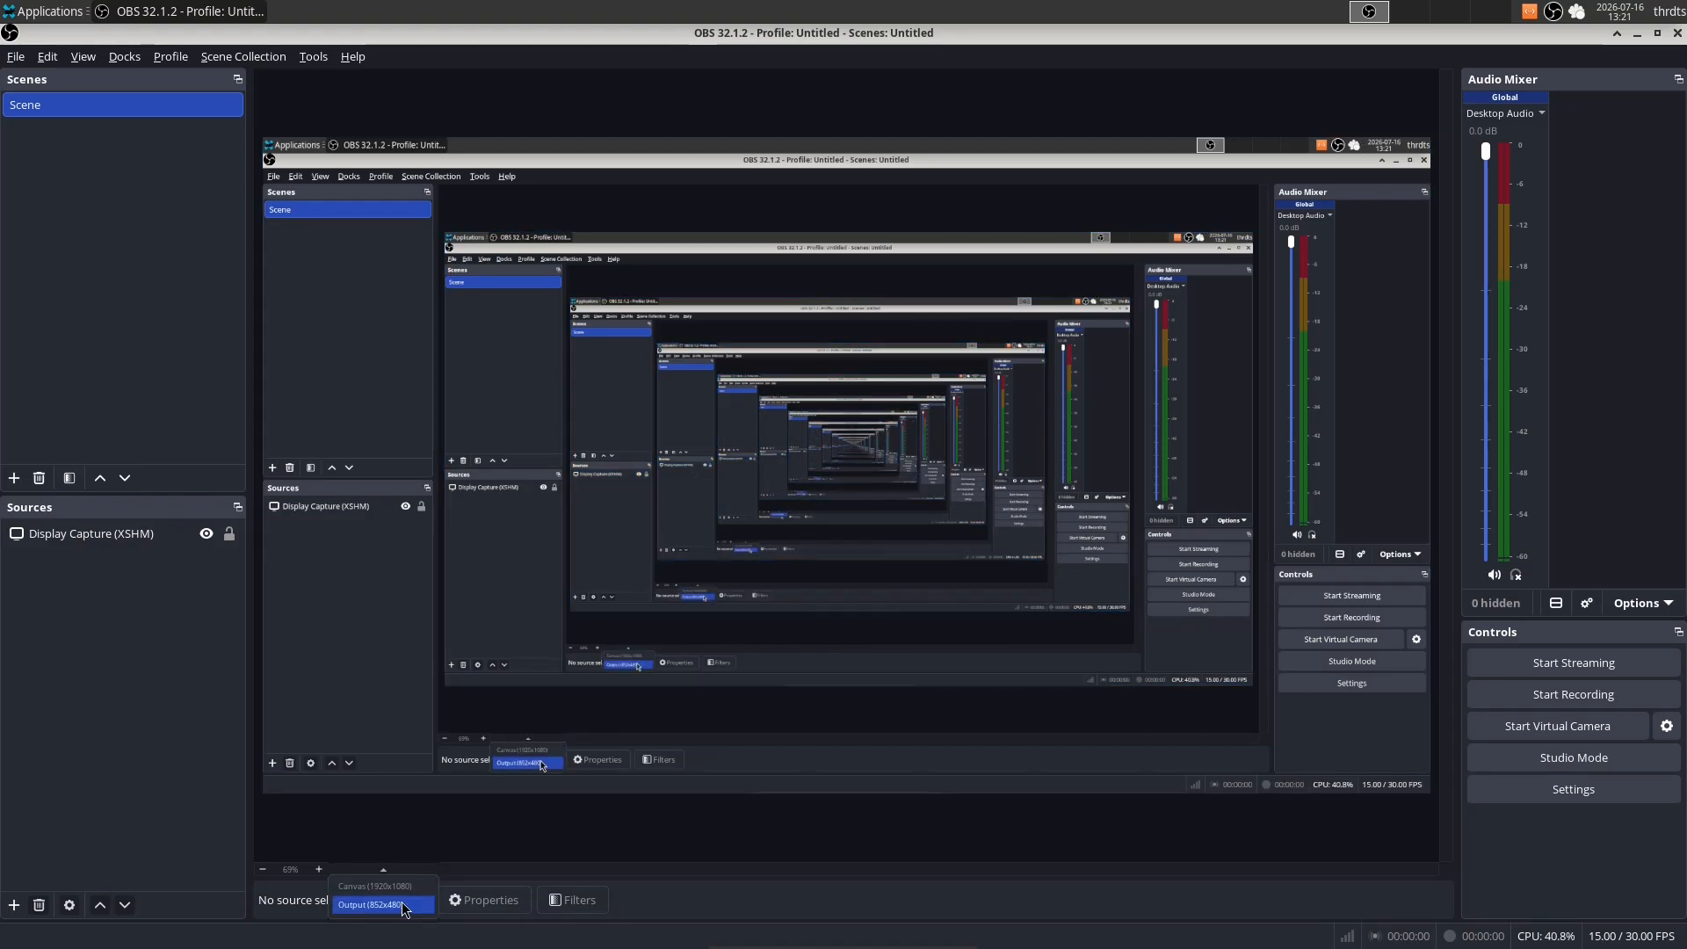
pyautogui.click(411, 906)
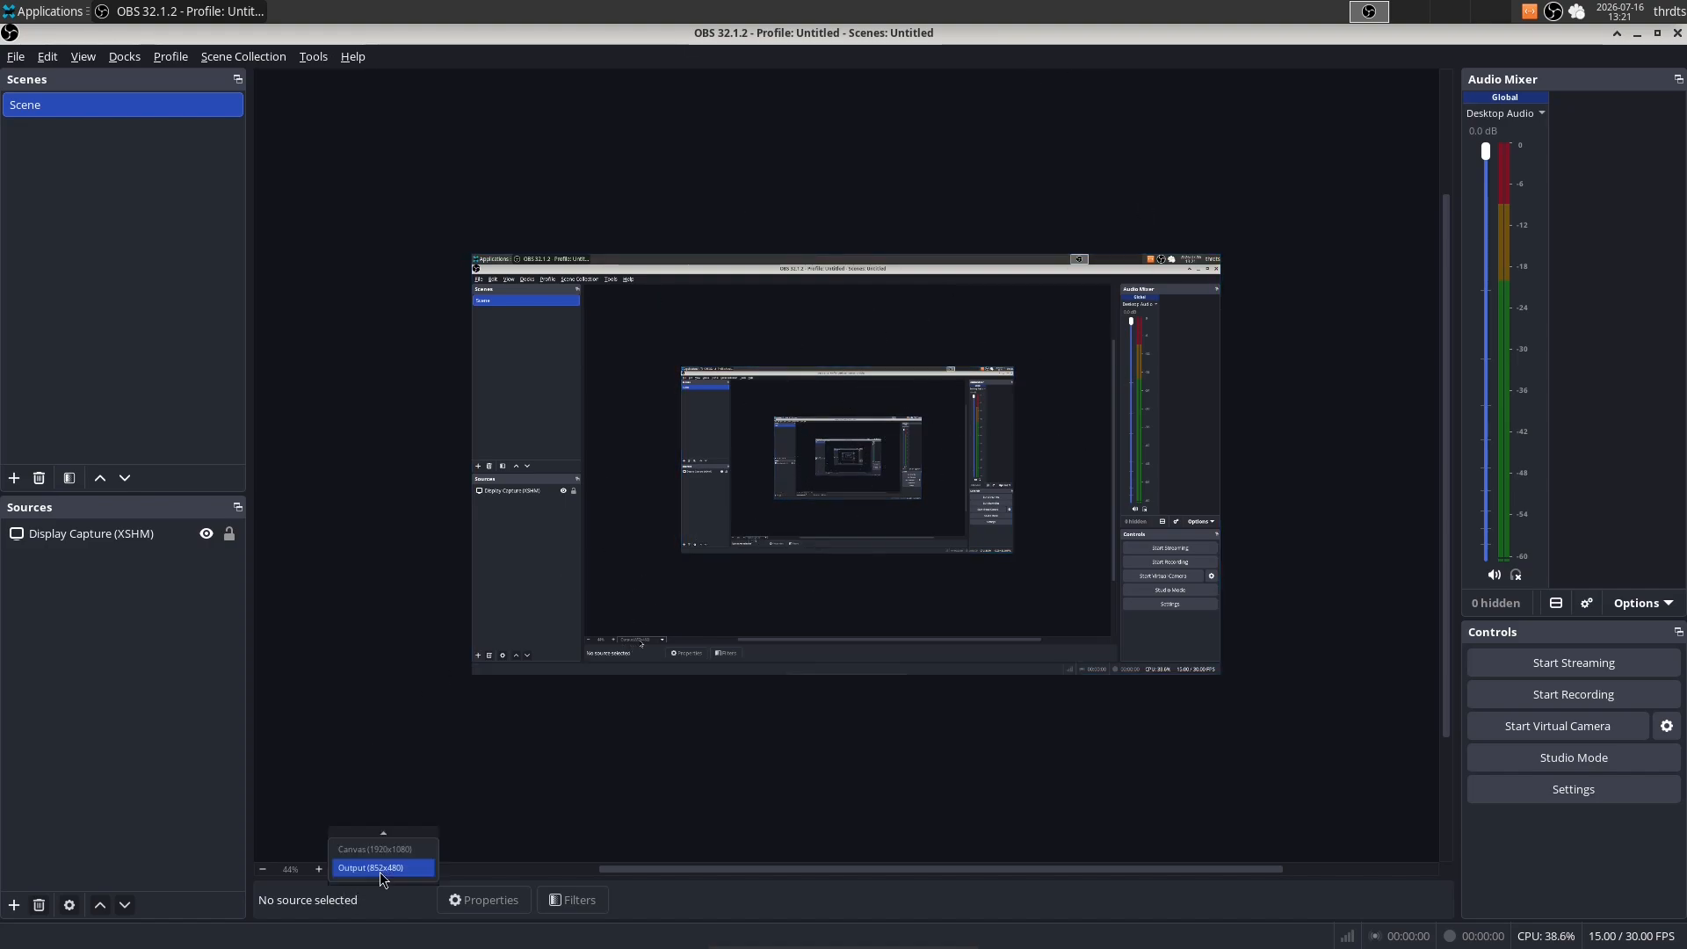
pyautogui.click(383, 859)
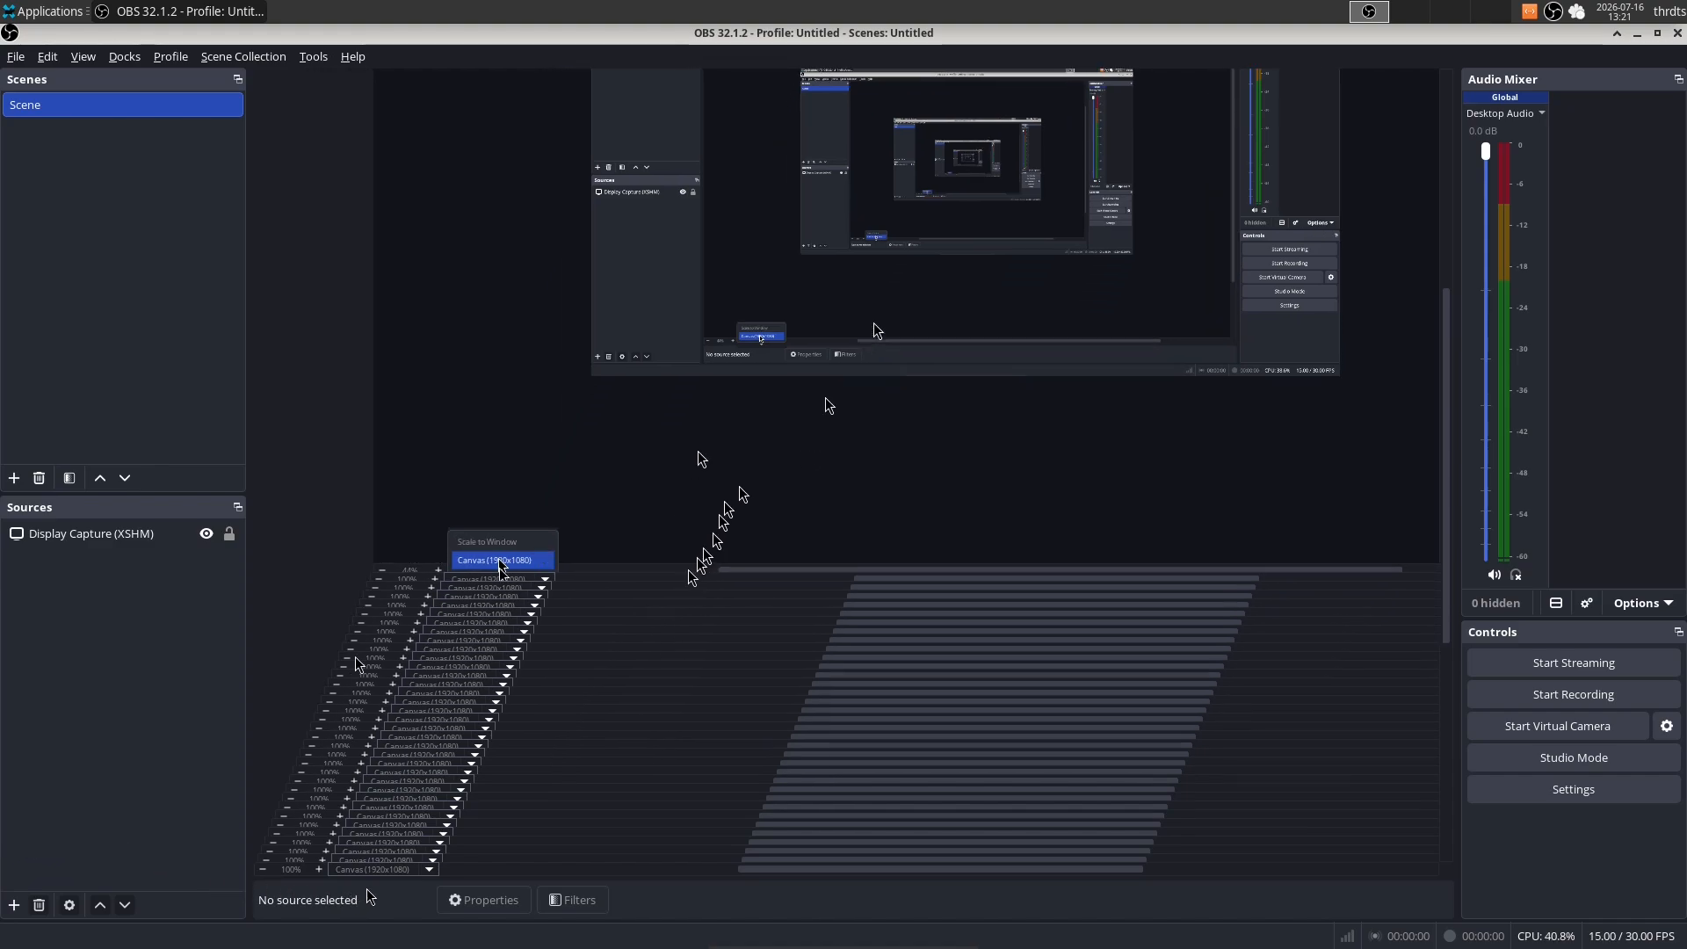
pyautogui.click(378, 869)
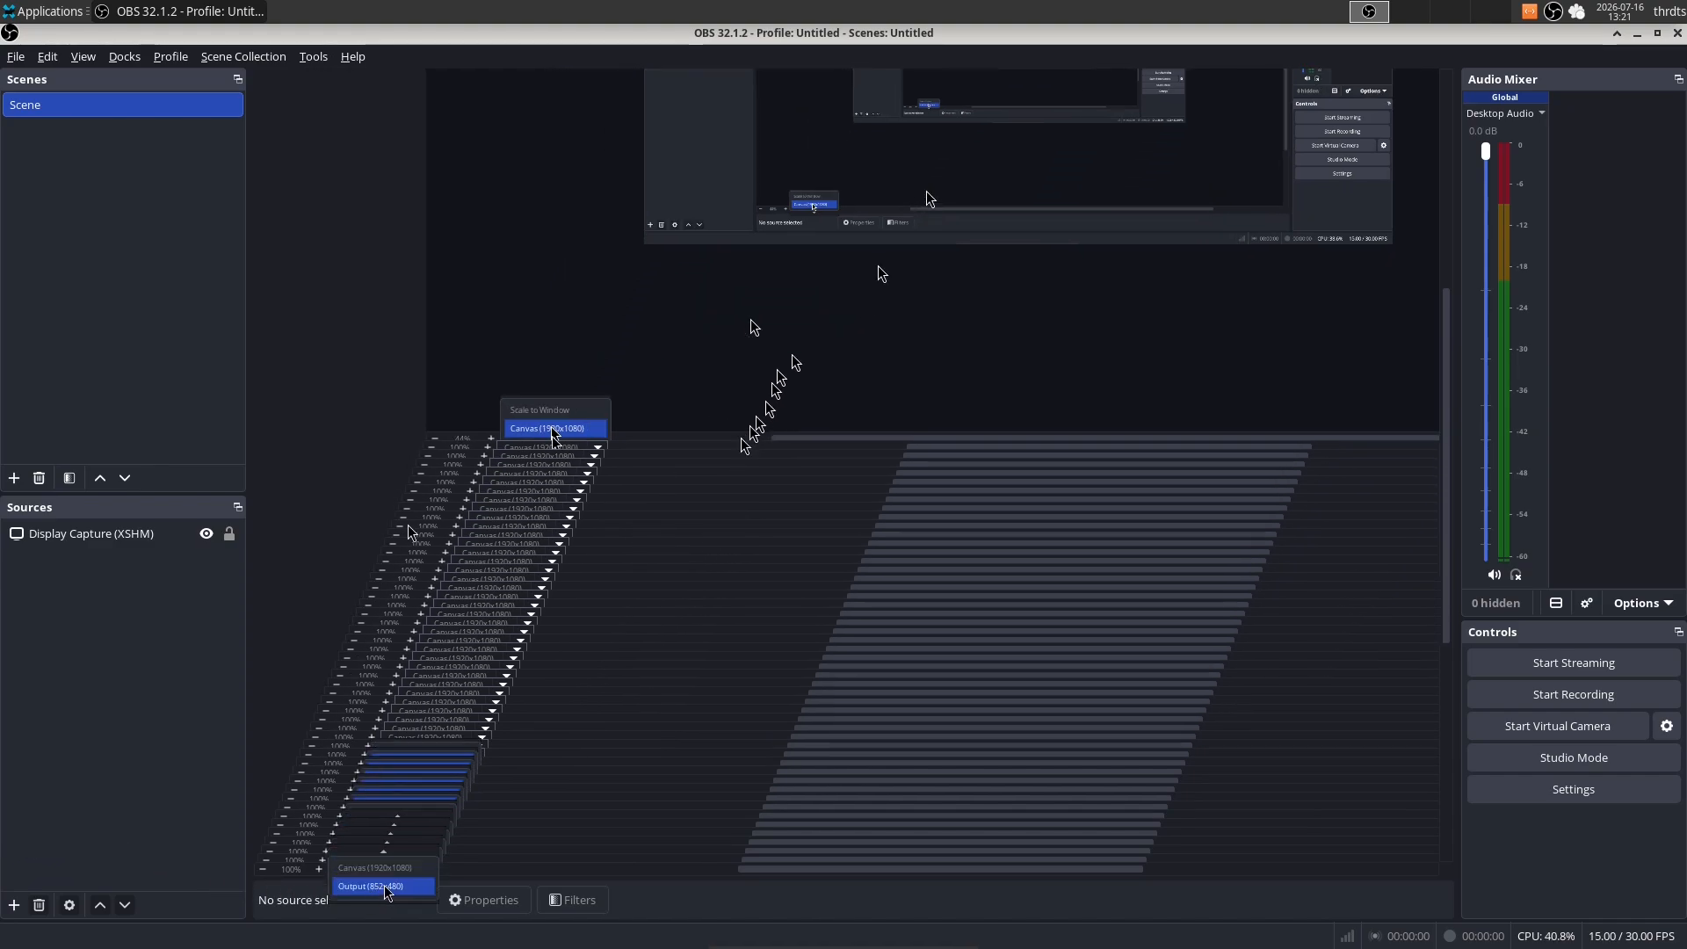
pyautogui.click(394, 868)
pyautogui.click(397, 872)
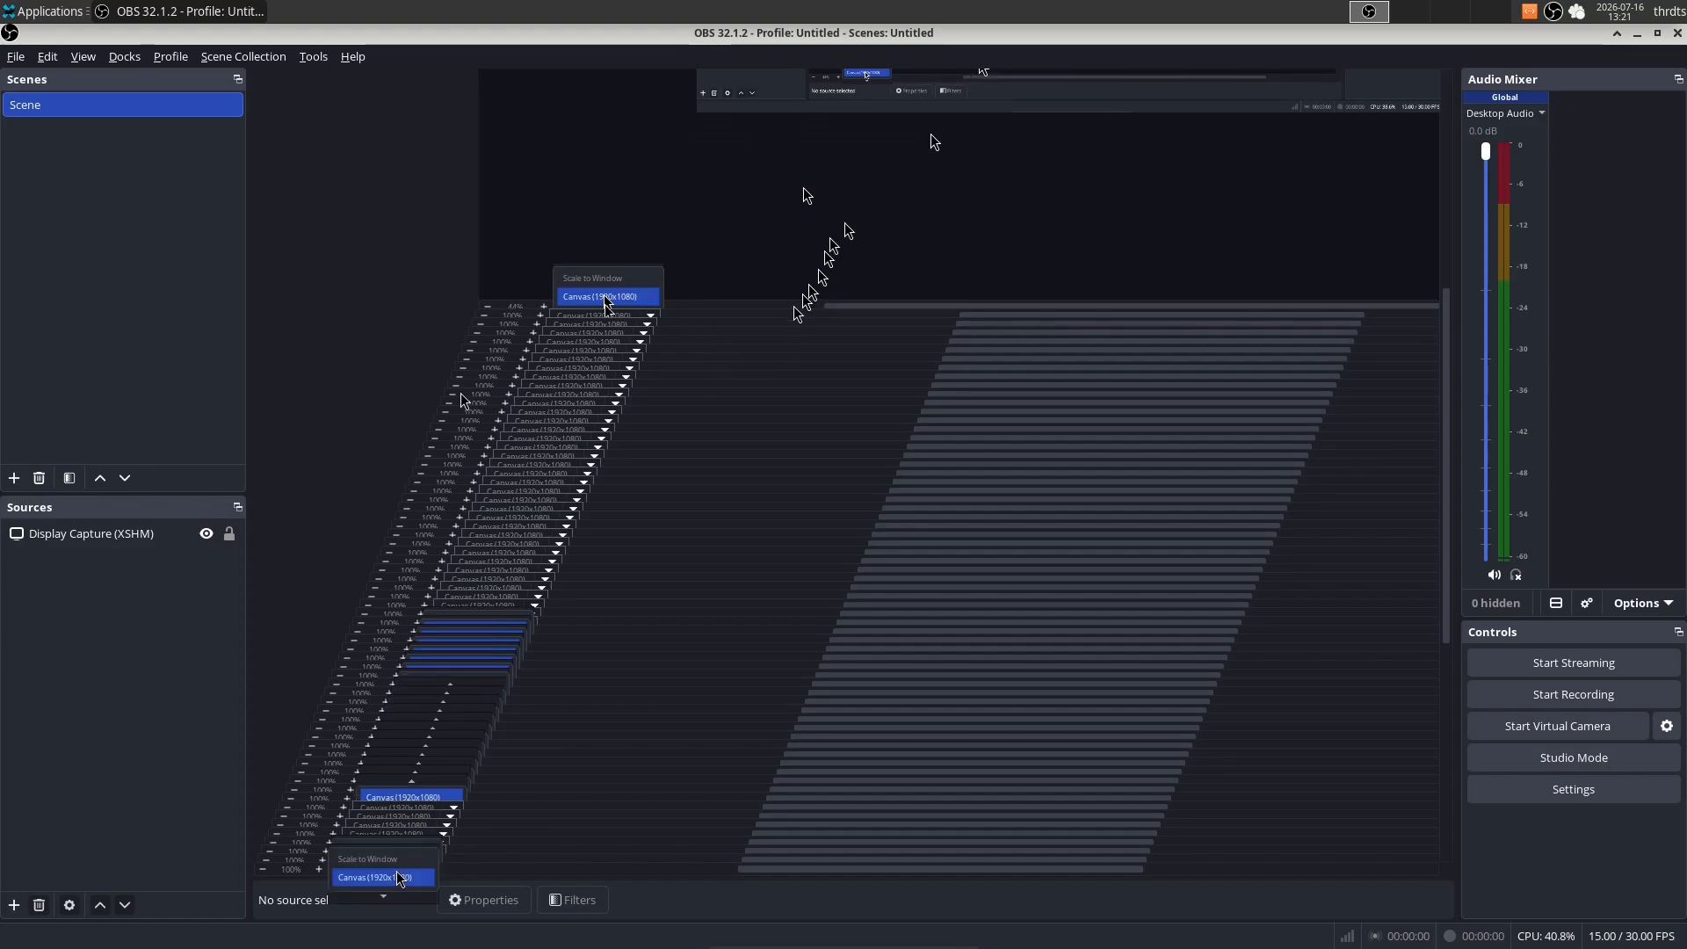
pyautogui.click(386, 851)
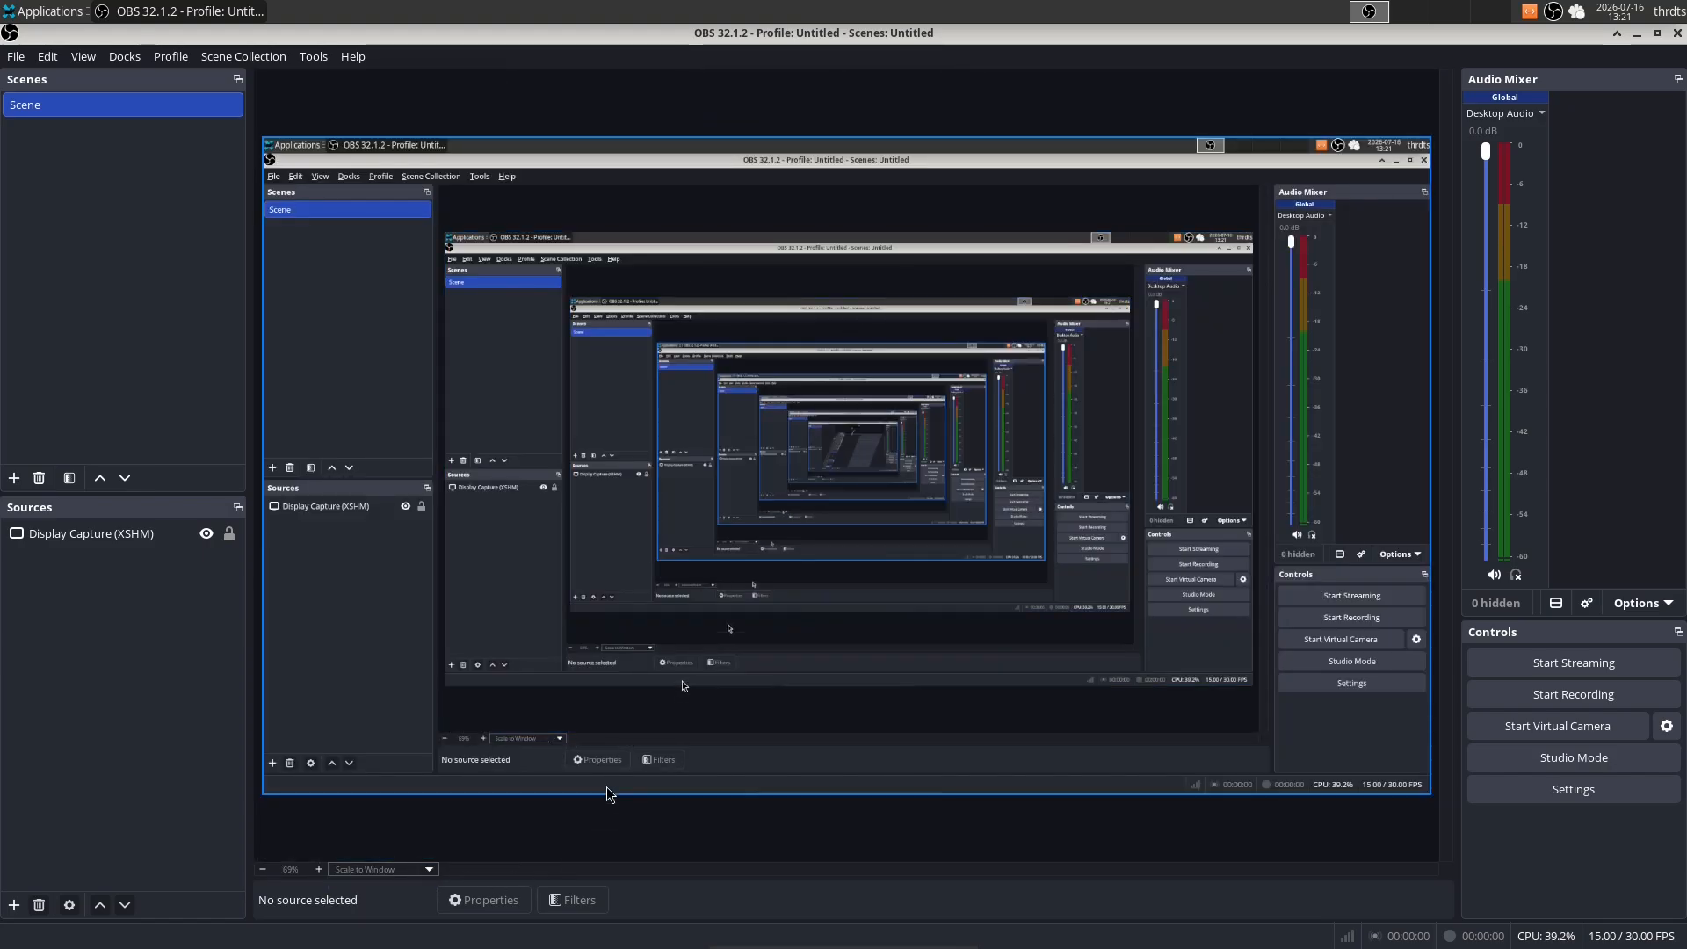